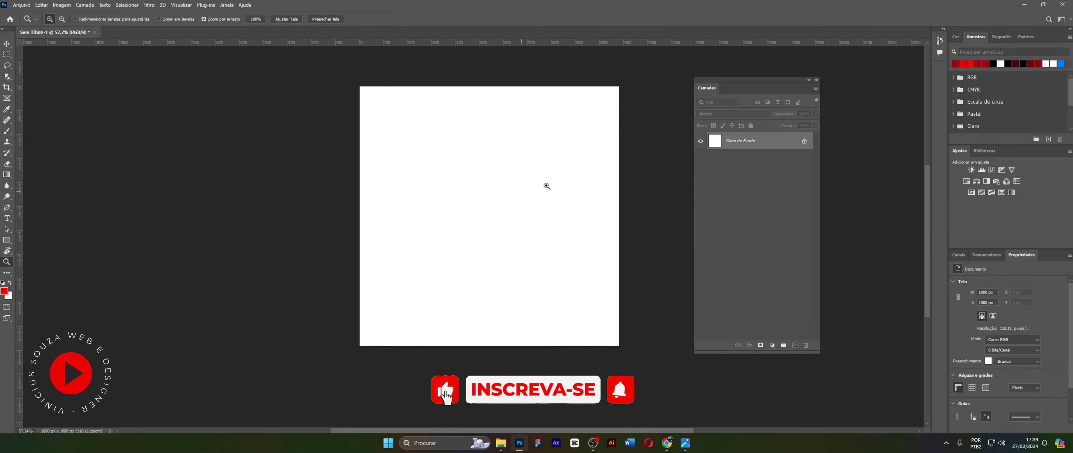
- Open the Aulas Youtube folder in File Explorer and preview the burger photo
drag(546, 184, 557, 136)
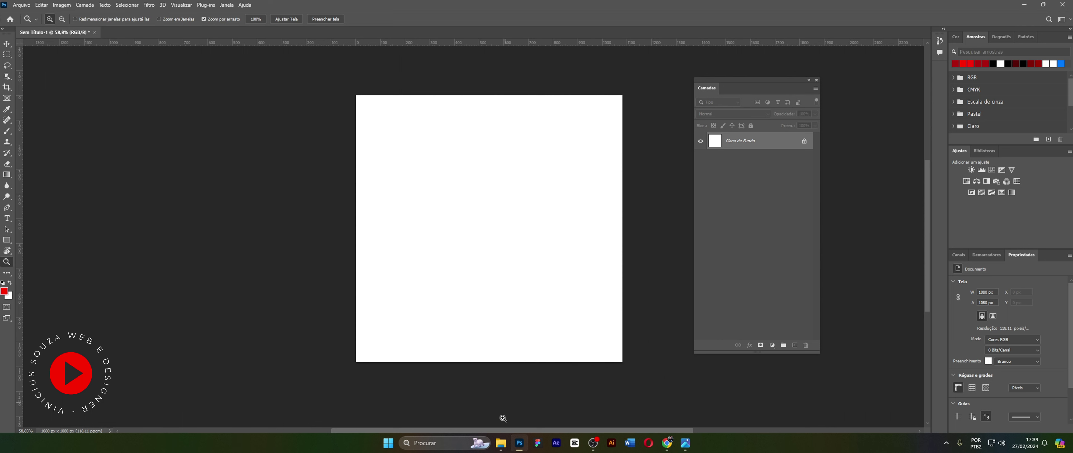
mouse_move(501, 442)
click(538, 412)
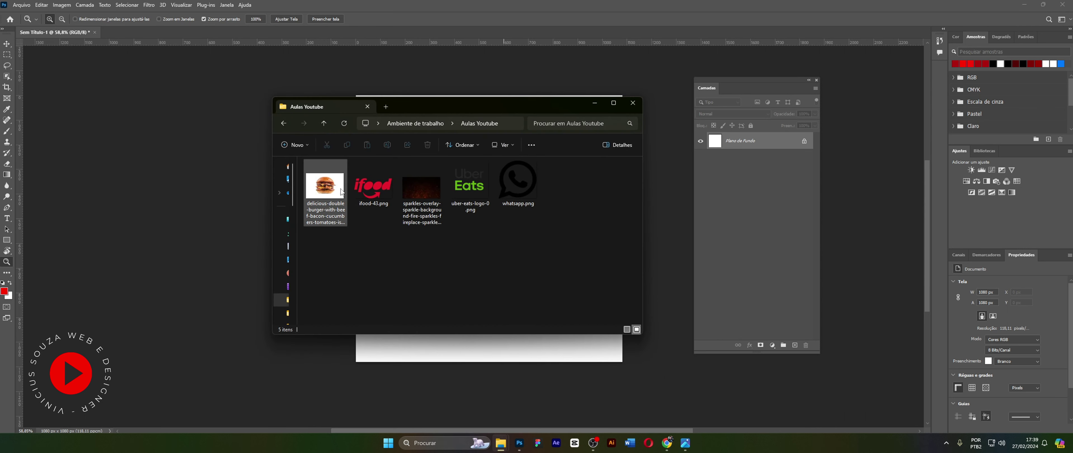
double_click(325, 188)
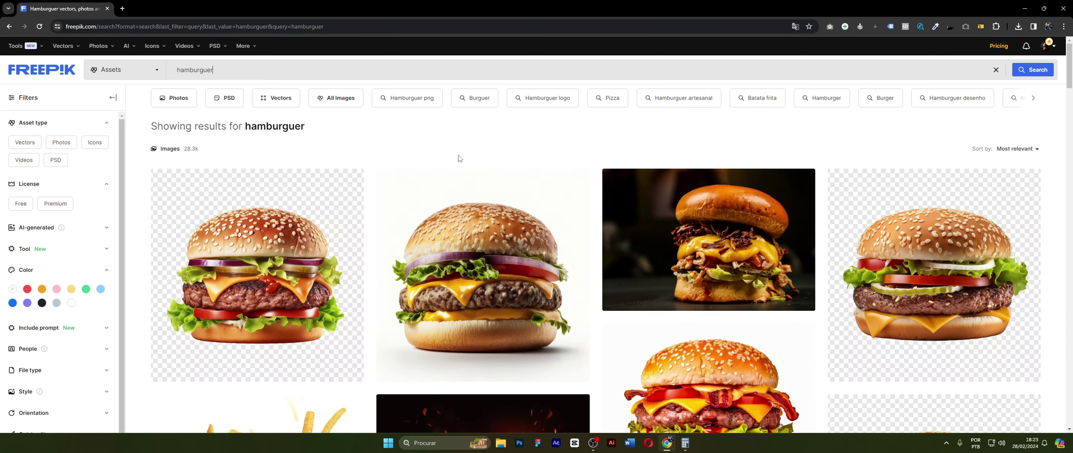
- Browse Freepik's image results for "hamburguer" in the web browser
scroll(458, 155, down, 15)
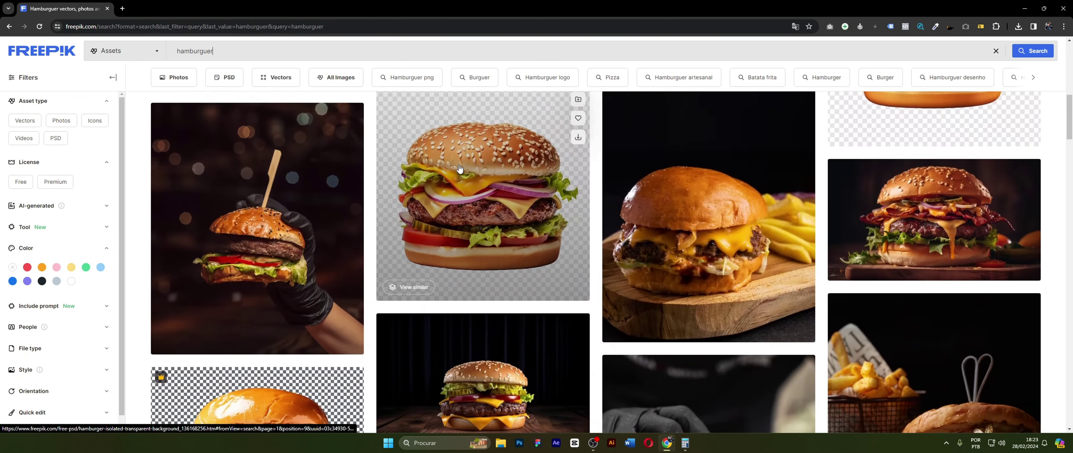
scroll(459, 168, down, 15)
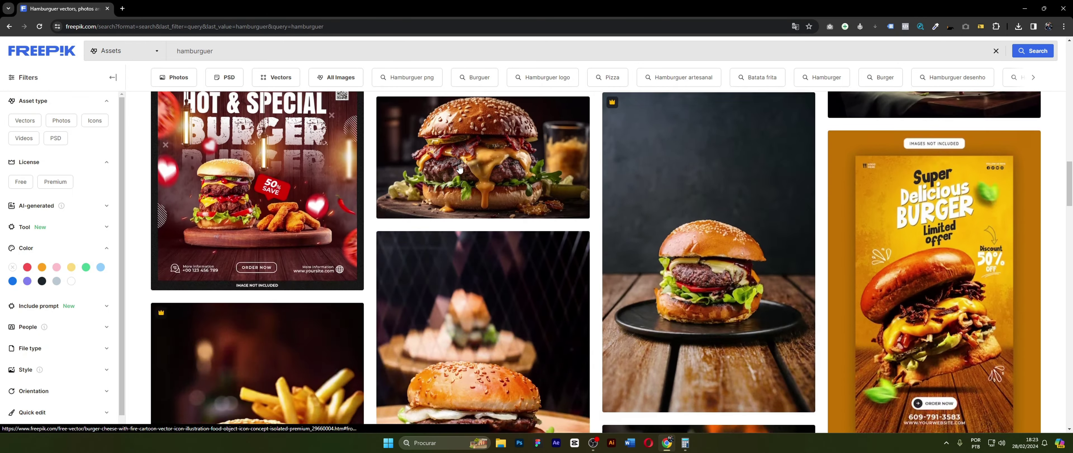
scroll(460, 168, down, 10)
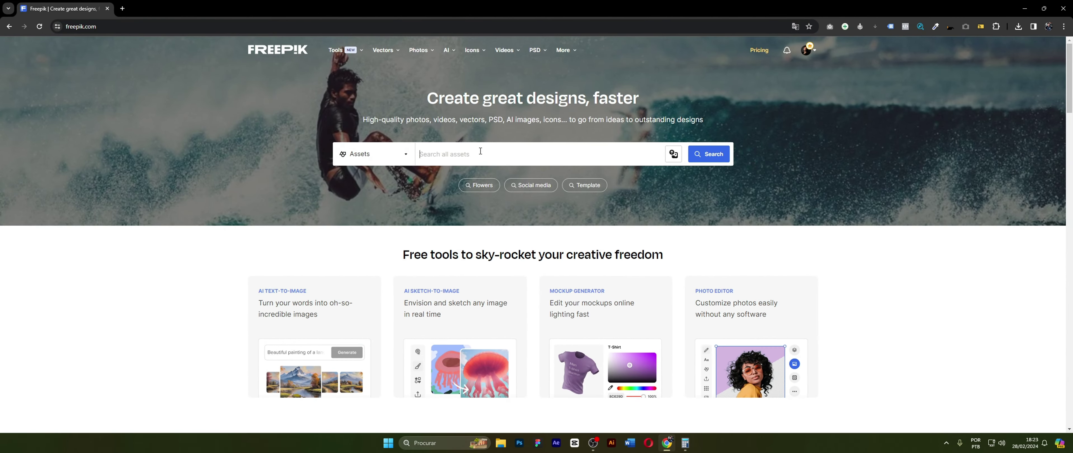
- Search Freepik for "particles fire" and browse the resulting spark images
text(particles fire)
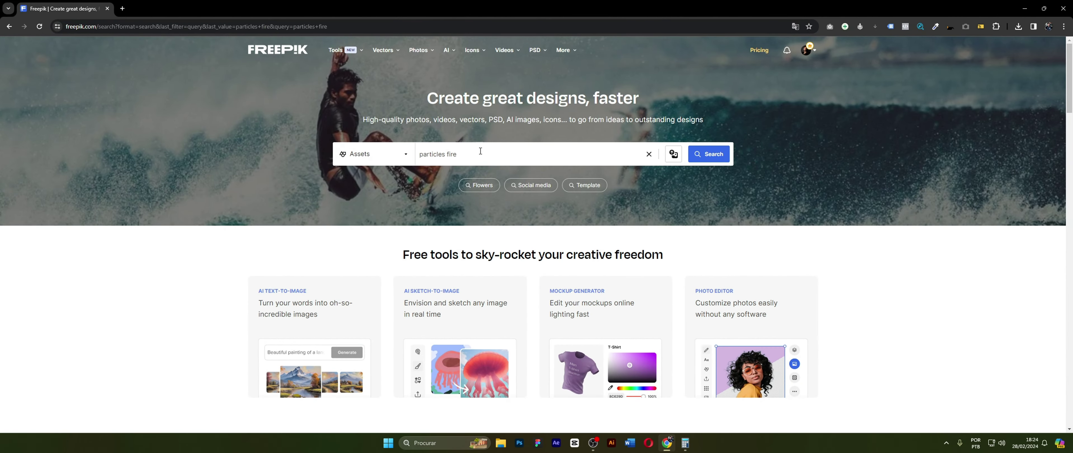
key(Return)
scroll(481, 155, down, 10)
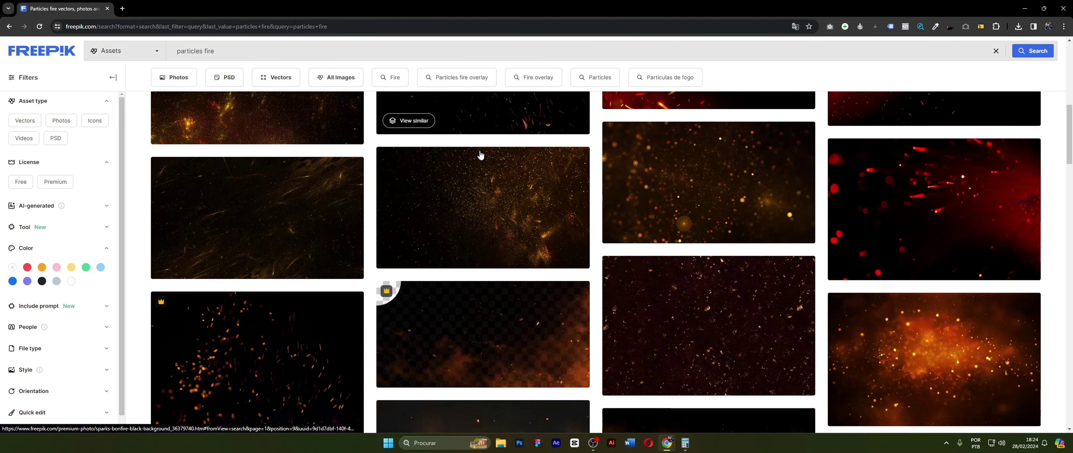
scroll(480, 155, down, 15)
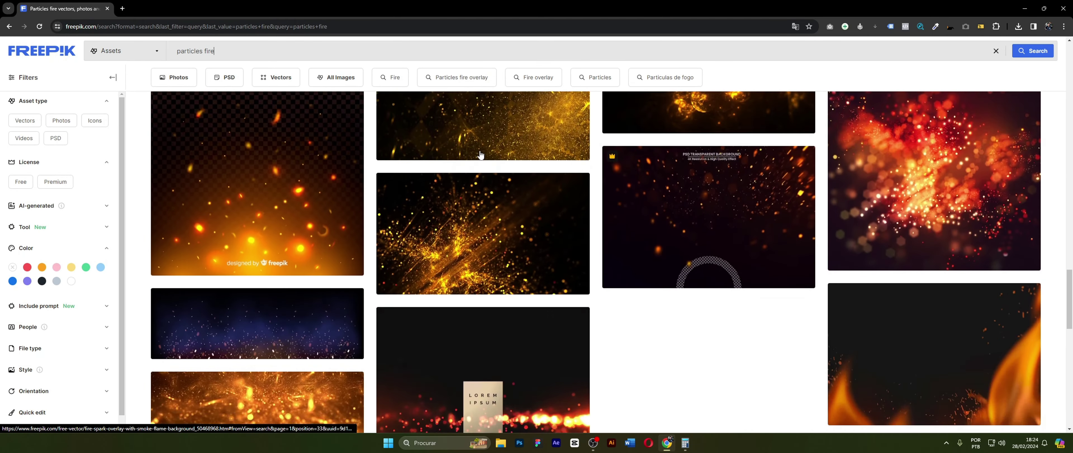
scroll(480, 154, down, 5)
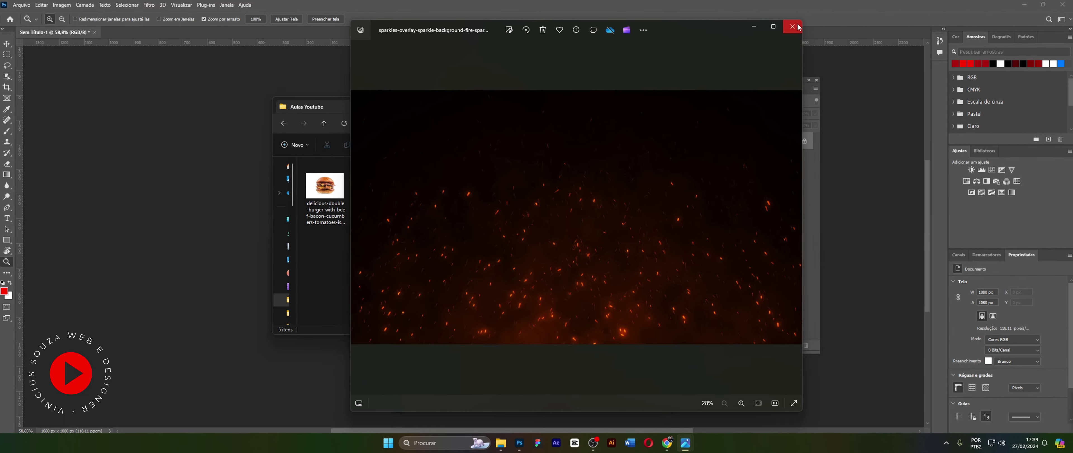
- Close the image preview and folder, return to Photoshop, and add a dark red 941414 solid color fill layer above the background
click(805, 20)
click(633, 103)
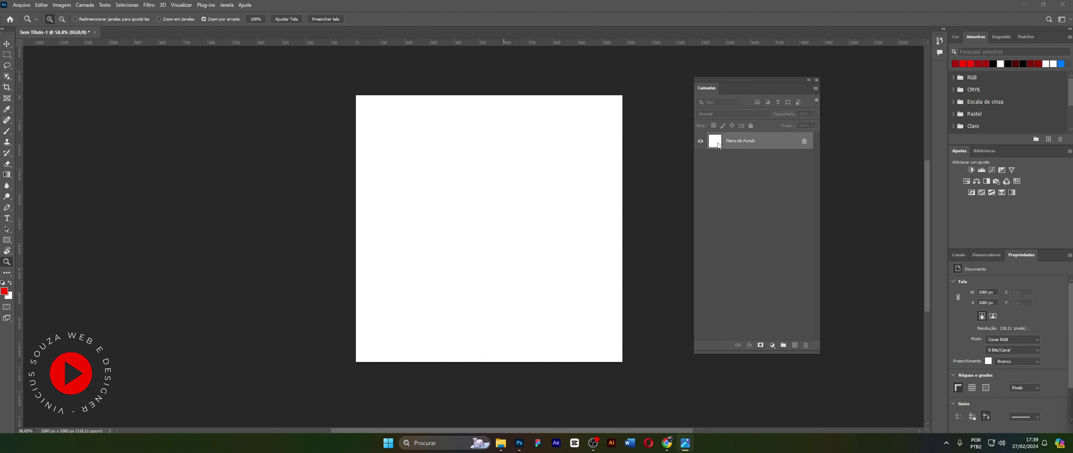
click(772, 345)
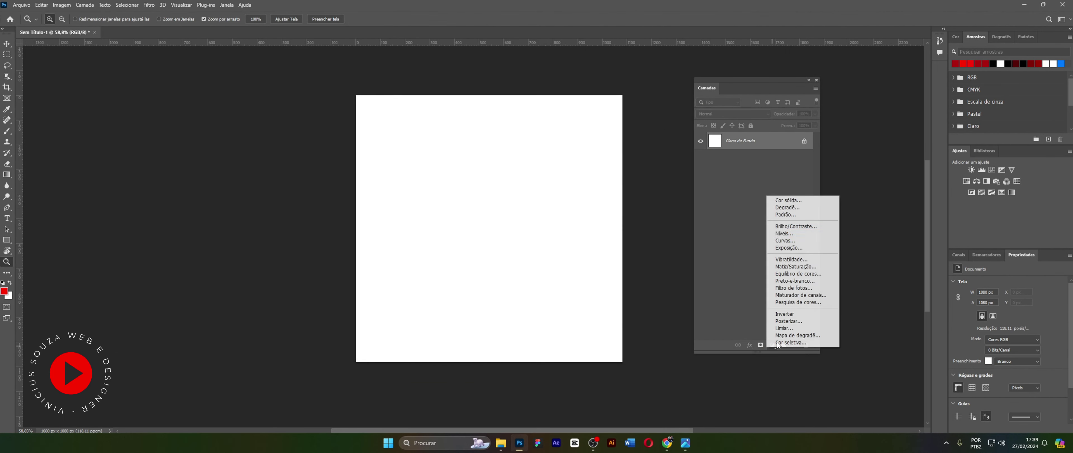
click(781, 201)
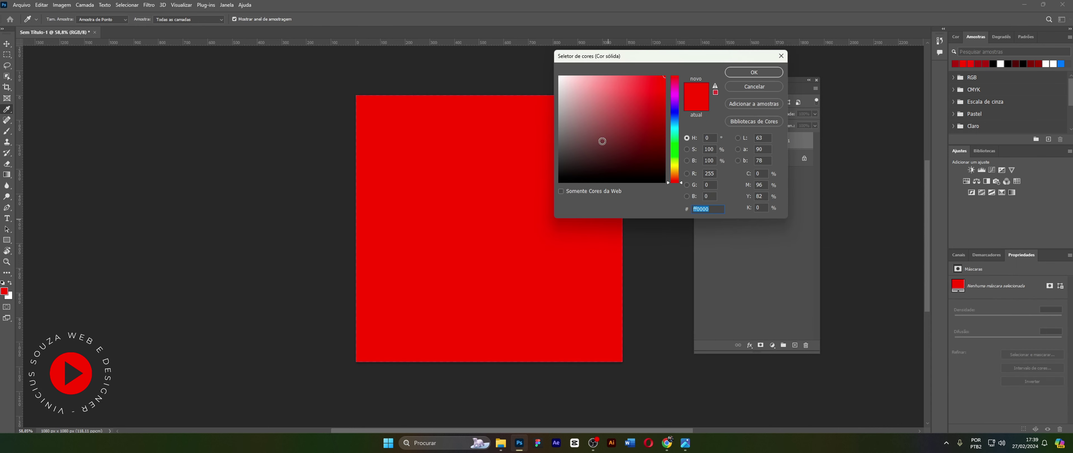
drag(662, 52, 713, 56)
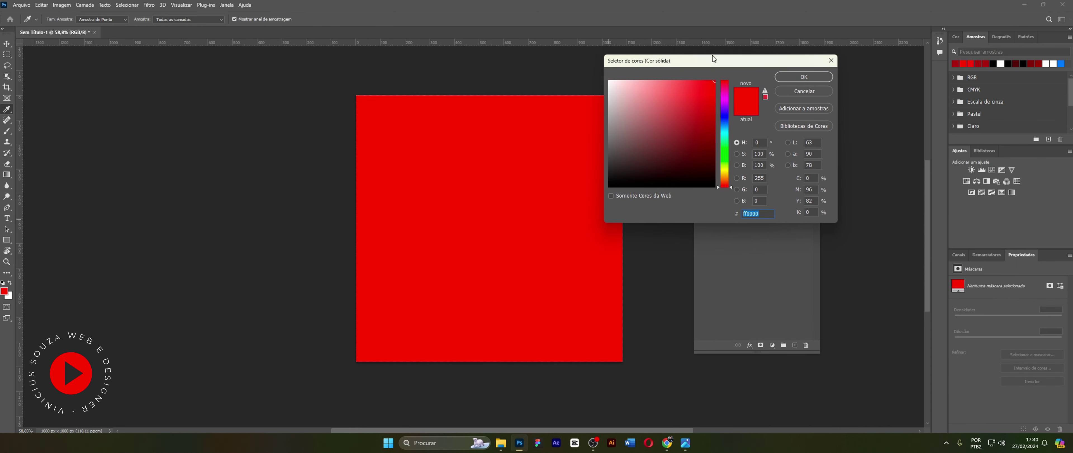
click(958, 63)
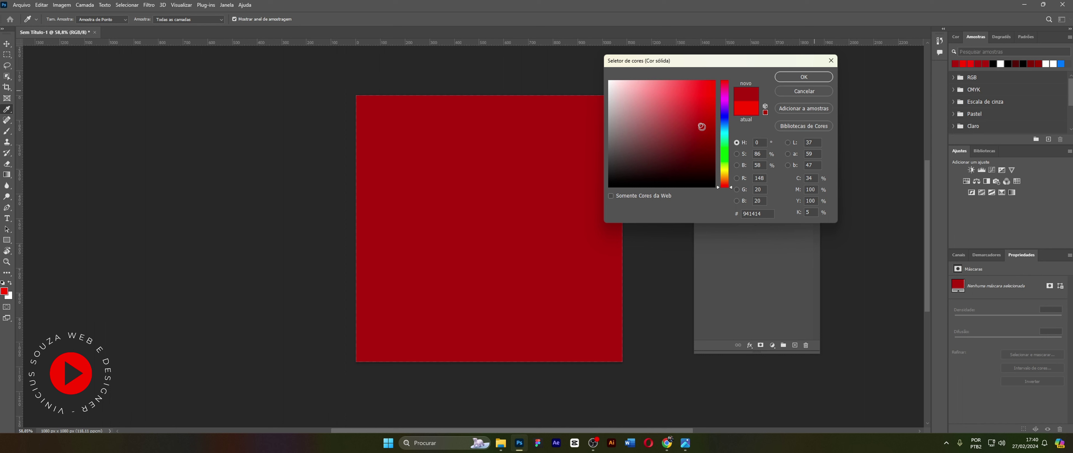
click(793, 79)
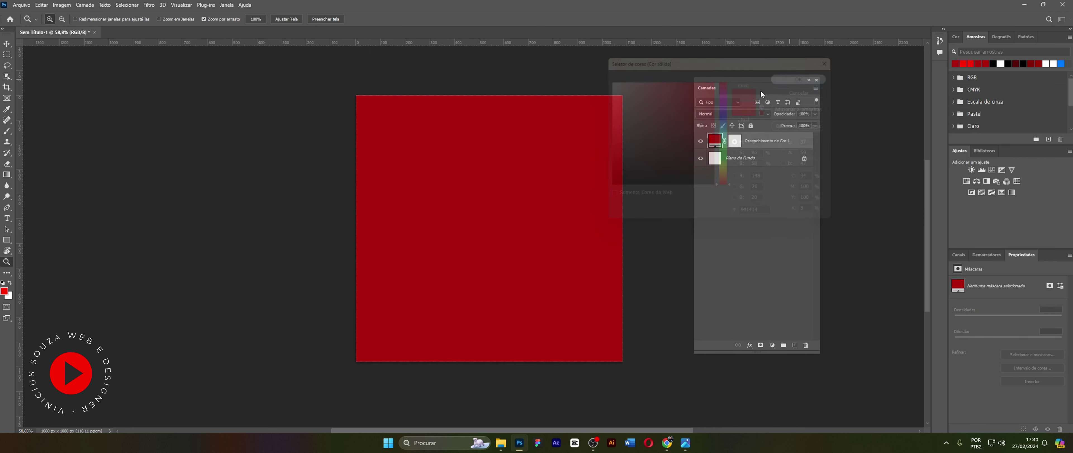
- Place the delicious double burger photo from the folder on the canvas, enlarging it to almost full canvas height and centring it
key(alt+Tab)
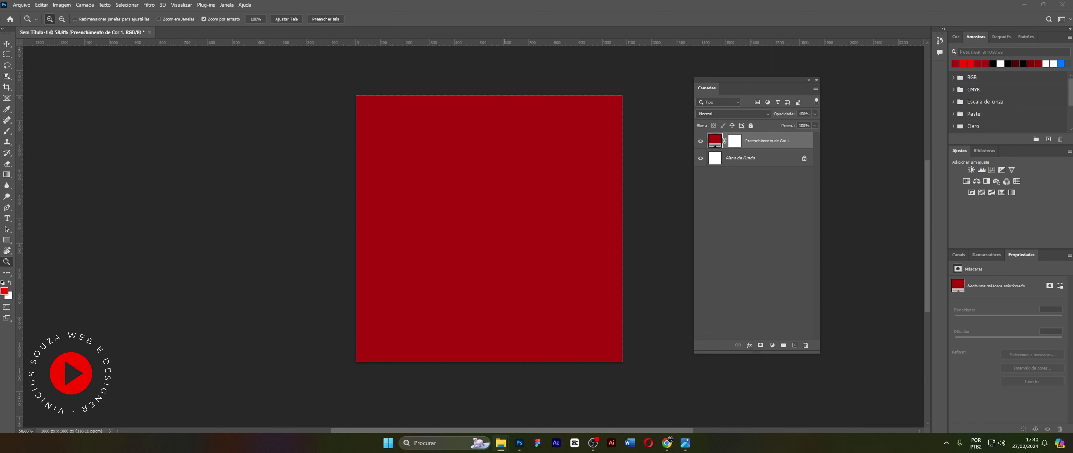
drag(472, 258, 469, 214)
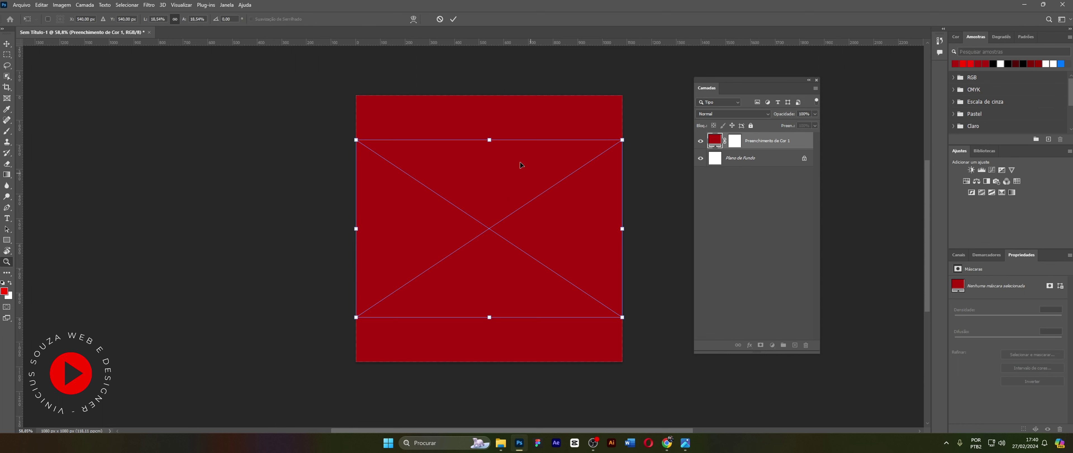
drag(488, 138, 488, 95)
drag(491, 335, 490, 362)
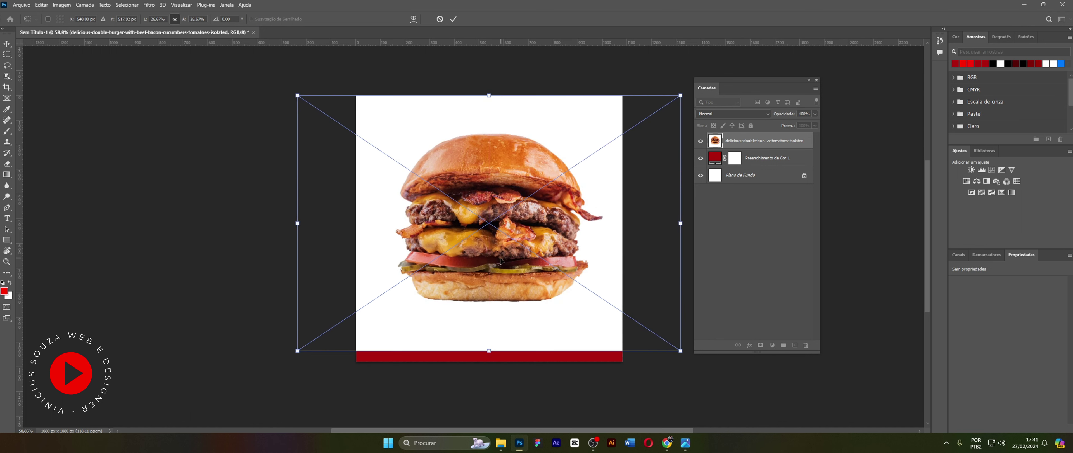
drag(490, 292, 489, 297)
key(Return)
- Rasterize the burger layer and remove its white background with the Remove Background quick action
right_click(774, 140)
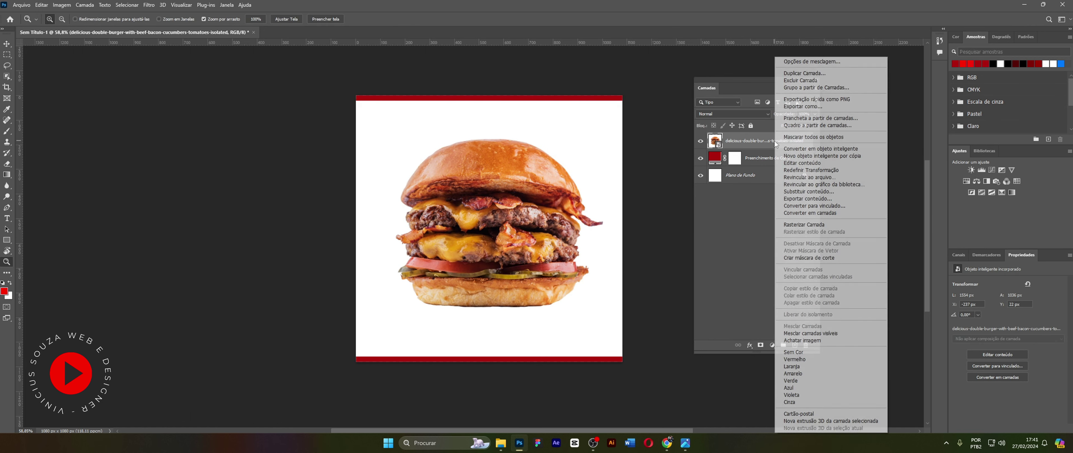
click(760, 139)
right_click(721, 141)
right_click(752, 141)
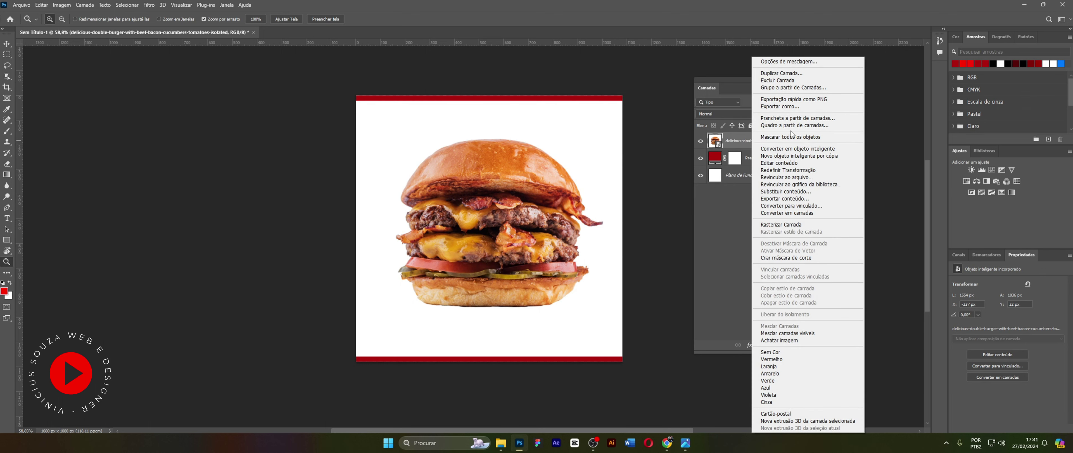
click(794, 226)
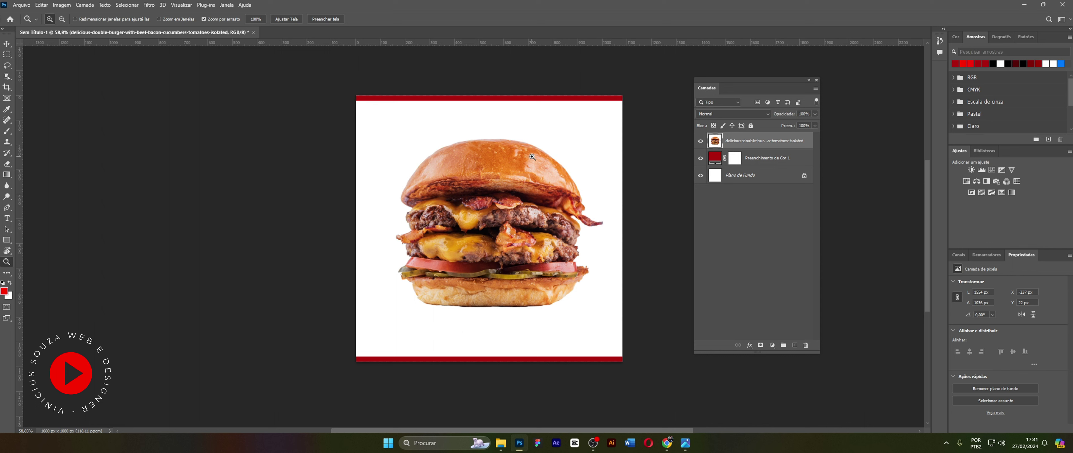
click(1000, 387)
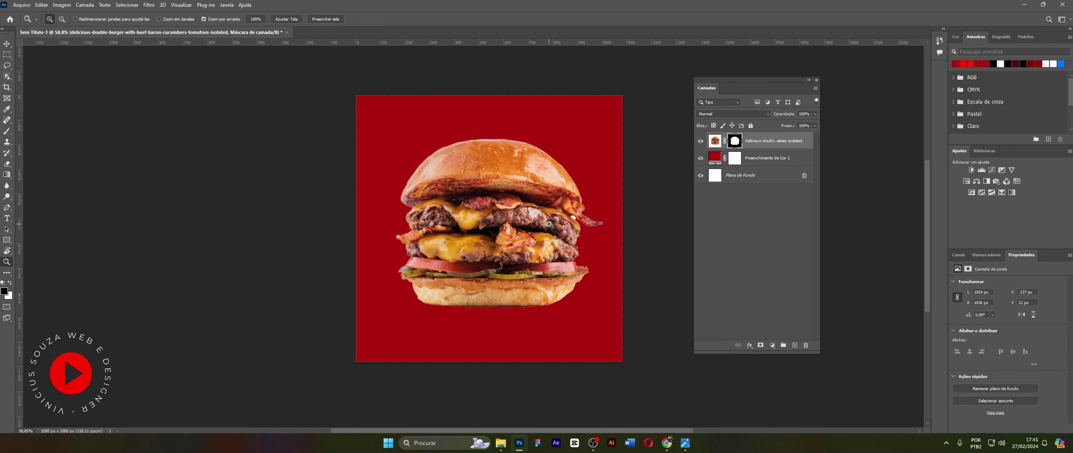
- Make the burger's layer mask active and choose the Brush tool to clean up the white remnant beside the bacon
drag(579, 219, 582, 202)
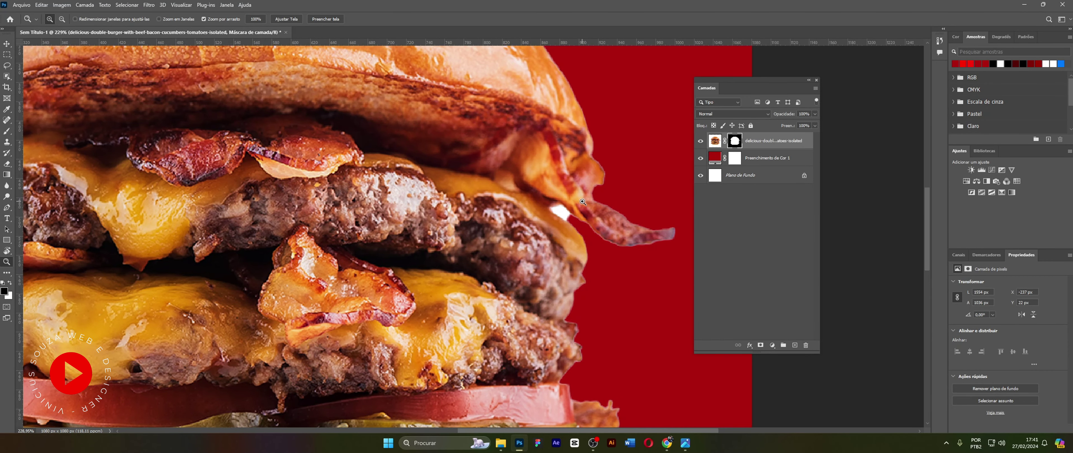
click(714, 142)
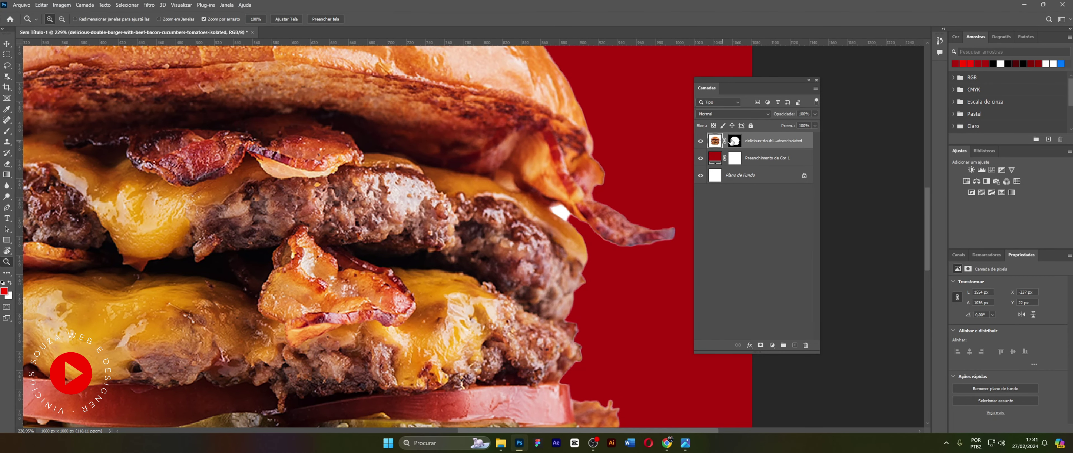
click(735, 141)
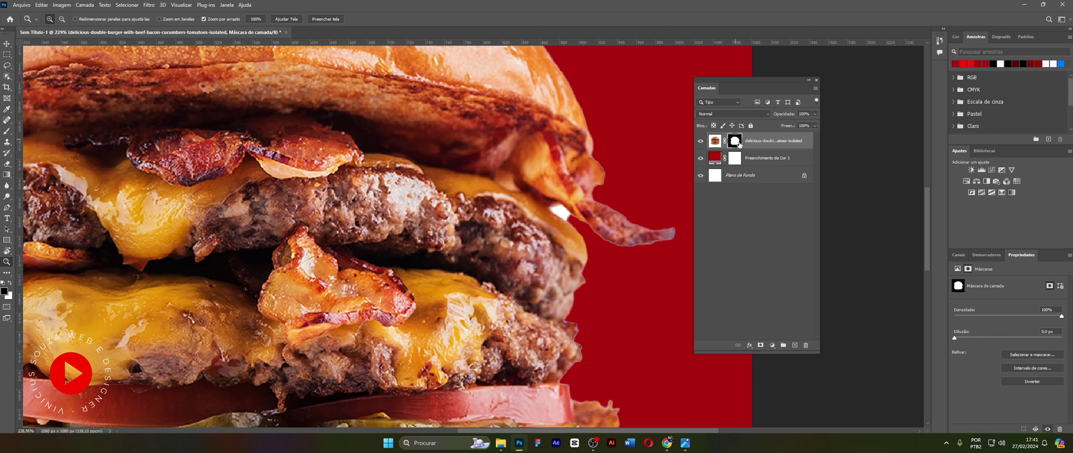
click(715, 142)
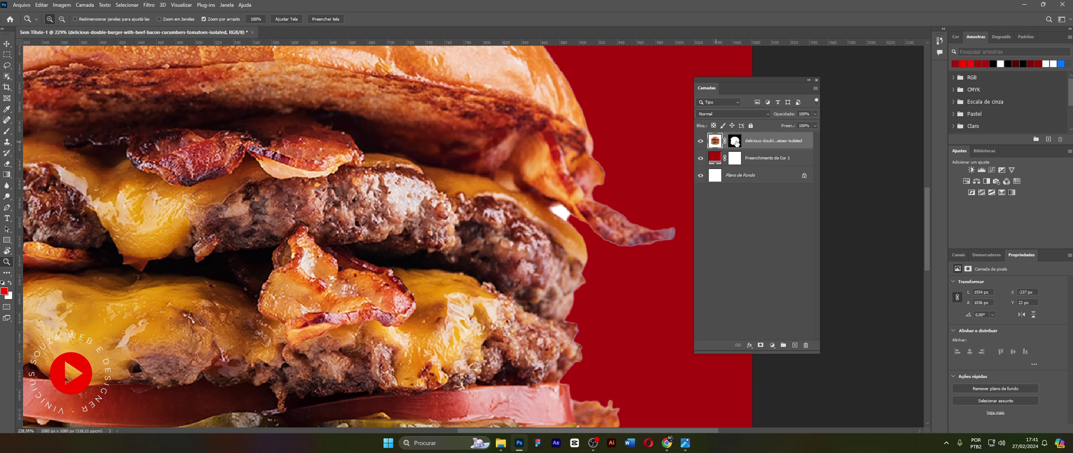
click(735, 142)
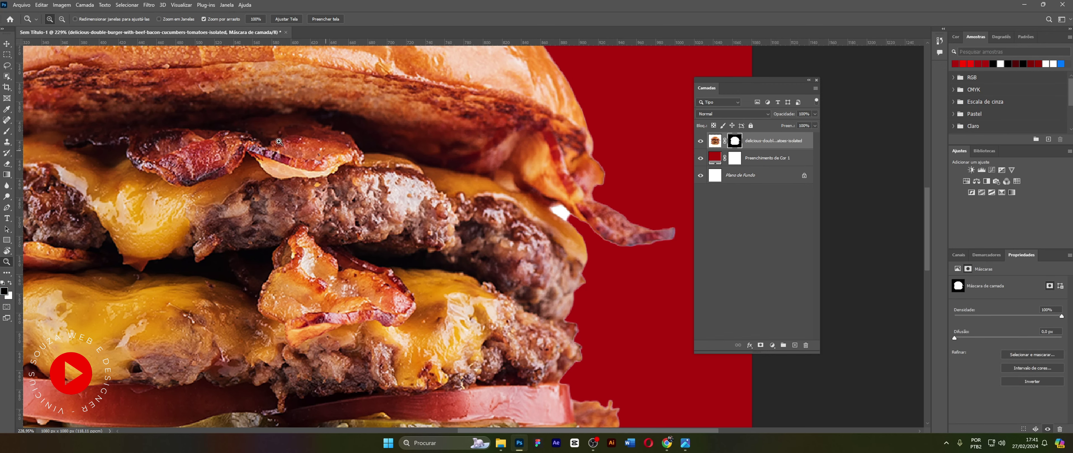
click(7, 133)
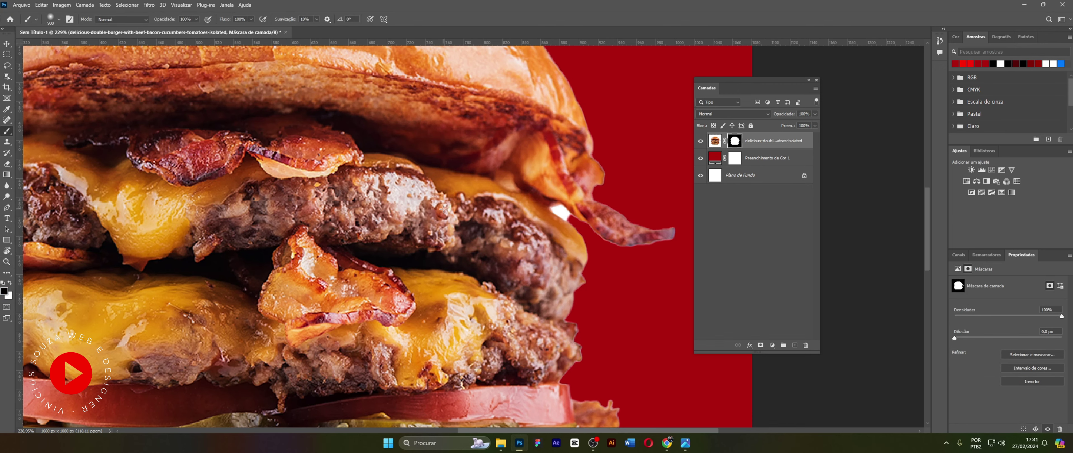
- Set the brush size to 87 px and its hardness to 100%
mouse_move(482, 211)
mouse_down()
mouse_move(508, 191)
mouse_move(575, 206)
mouse_move(508, 205)
mouse_move(533, 212)
mouse_up()
right_click(533, 212)
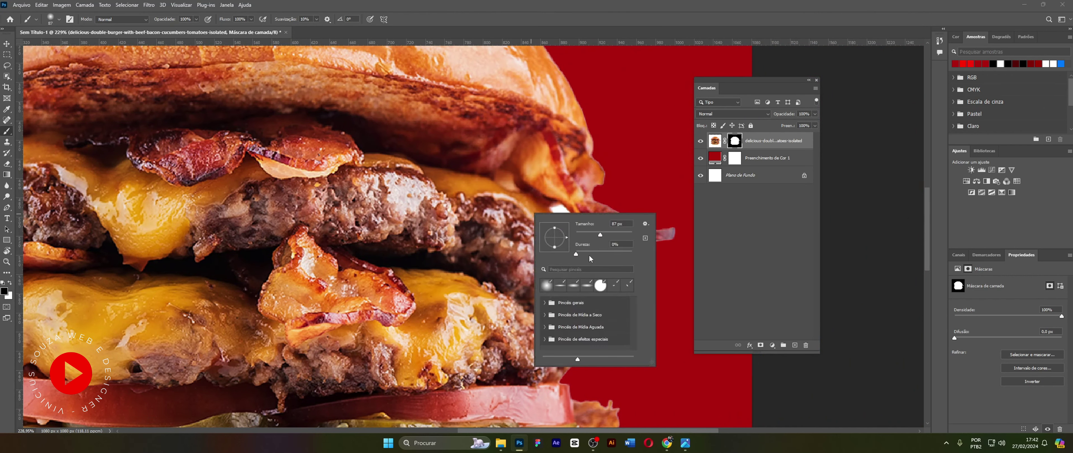
drag(588, 254, 629, 253)
- Shrink the brush, keep its hardness at 100%, and flatten the tip into a thin ellipse angled at -45°
right_click(506, 175)
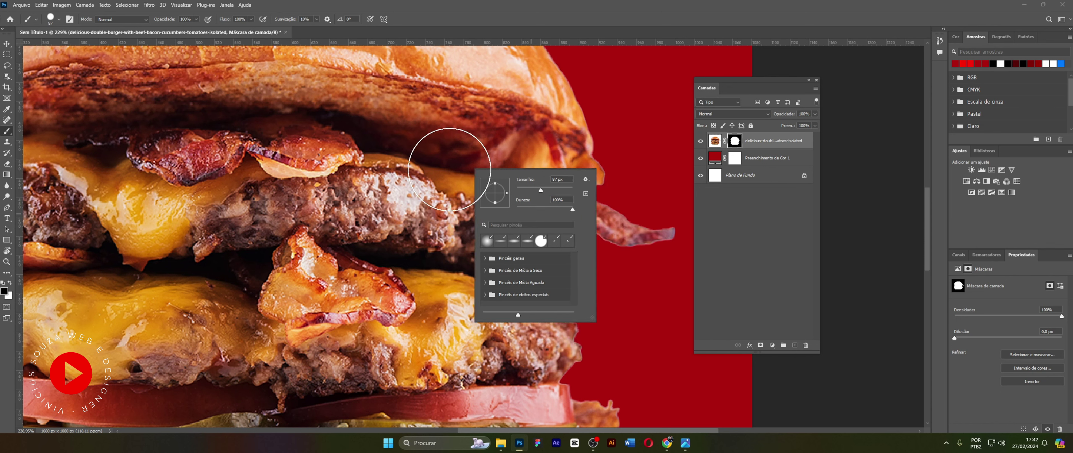
right_click(498, 134)
right_click(443, 191)
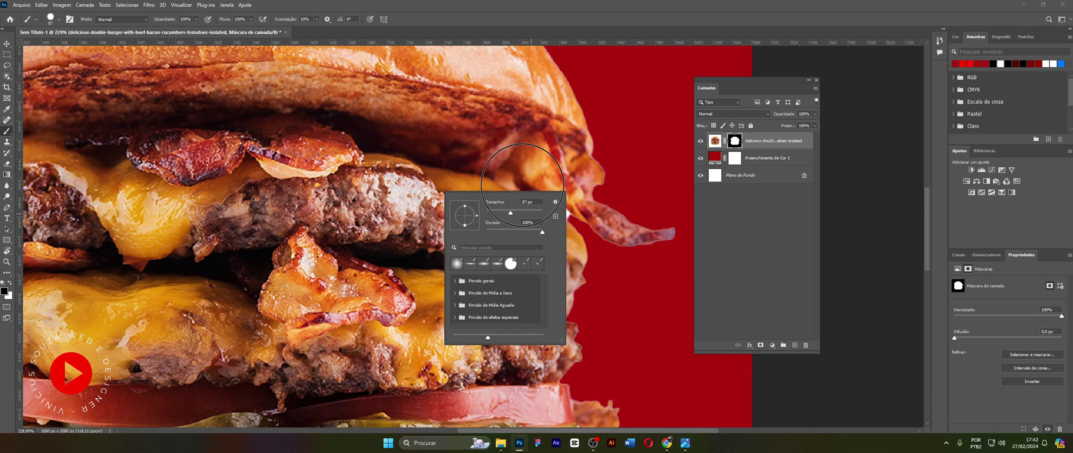
right_click(524, 184)
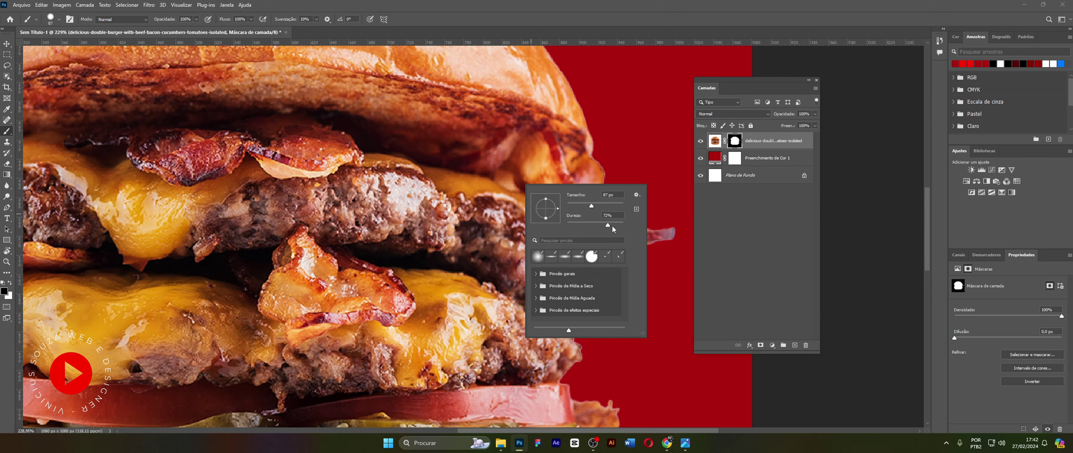
alt+right_click(505, 208)
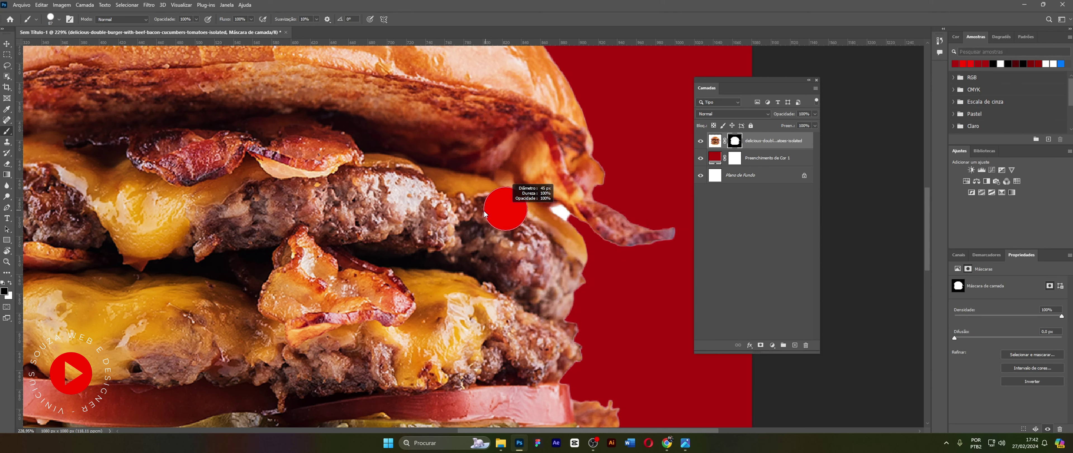
right_click(563, 213)
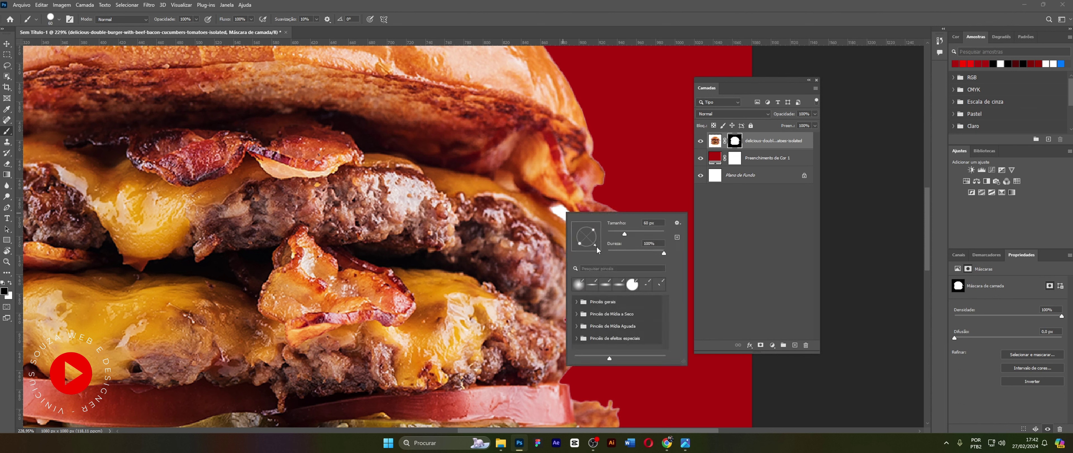
drag(594, 231, 587, 236)
drag(569, 188, 554, 193)
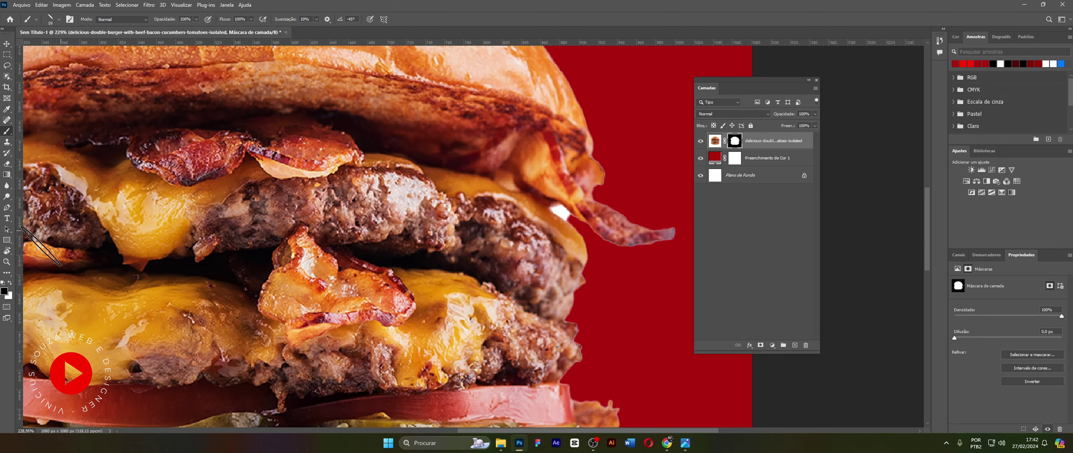
- Make the elliptical brush smaller to fit the white remnant beside the bacon and set its angle to -40°
click(6, 261)
drag(600, 214, 541, 235)
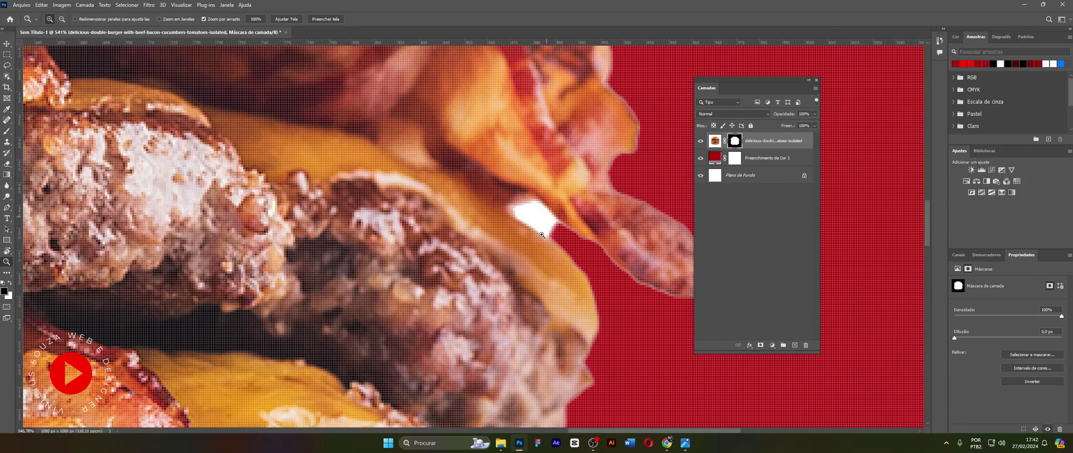
key(b)
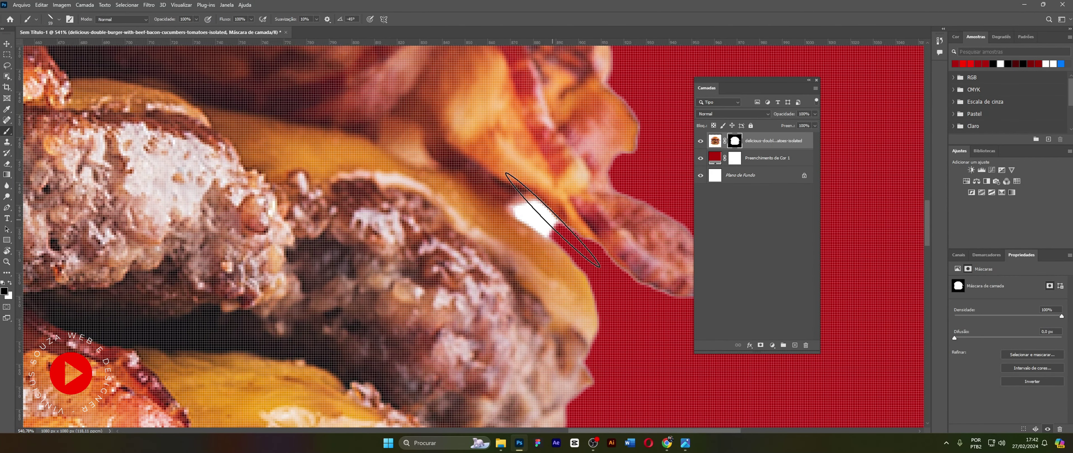
alt+right_click(550, 211)
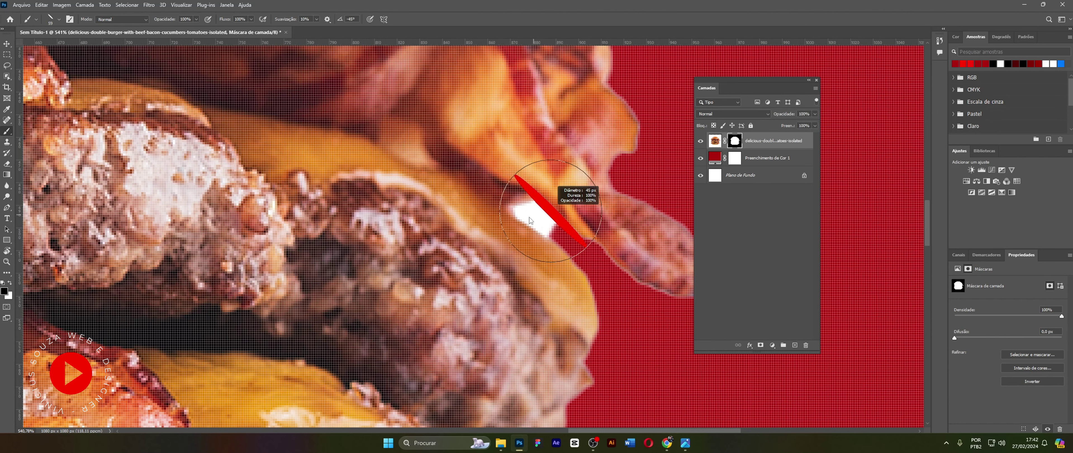
right_click(577, 238)
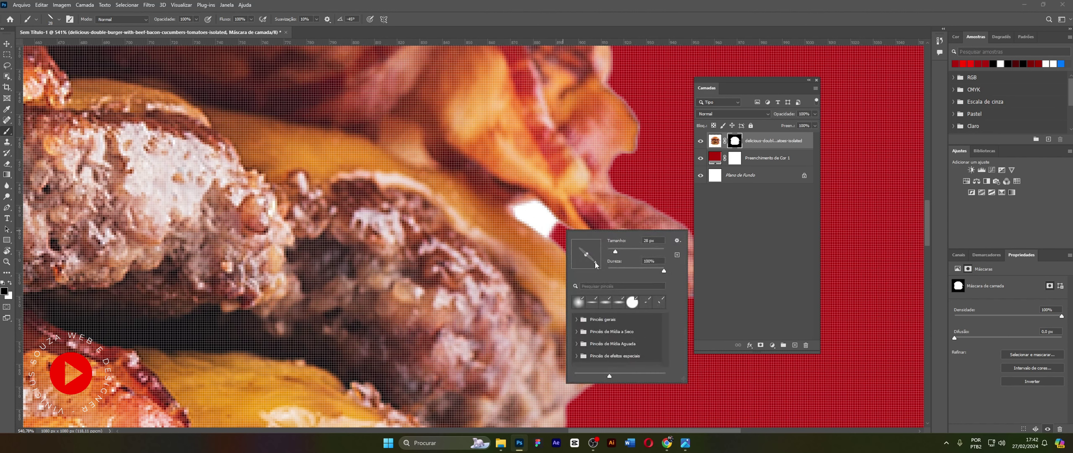
drag(597, 264, 595, 262)
click(560, 227)
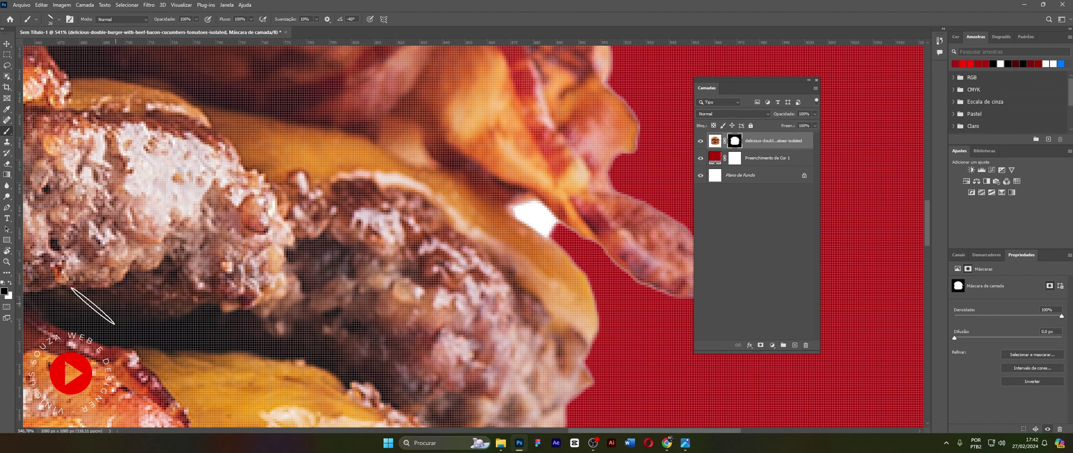
- With black (000000) as the foreground colour, paint over the white remnant beside the bacon on the burger's layer mask
click(5, 291)
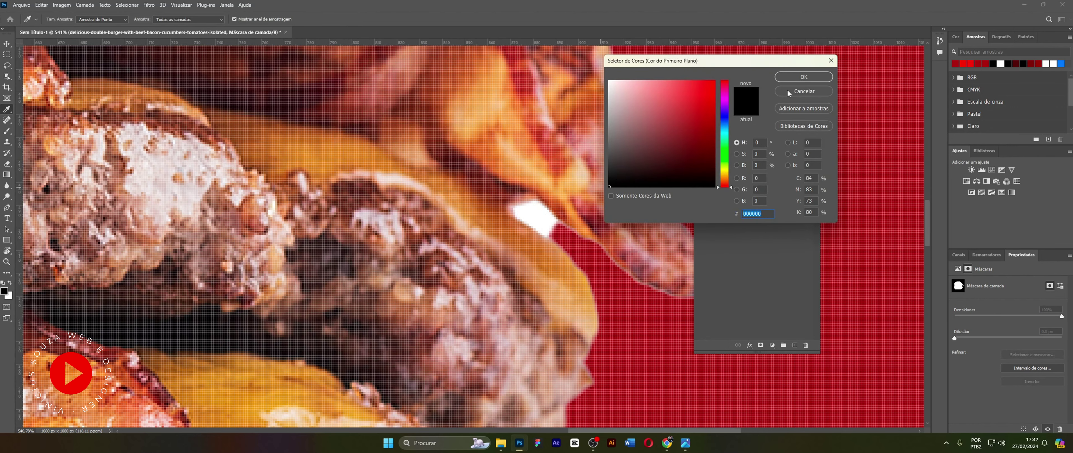
click(795, 79)
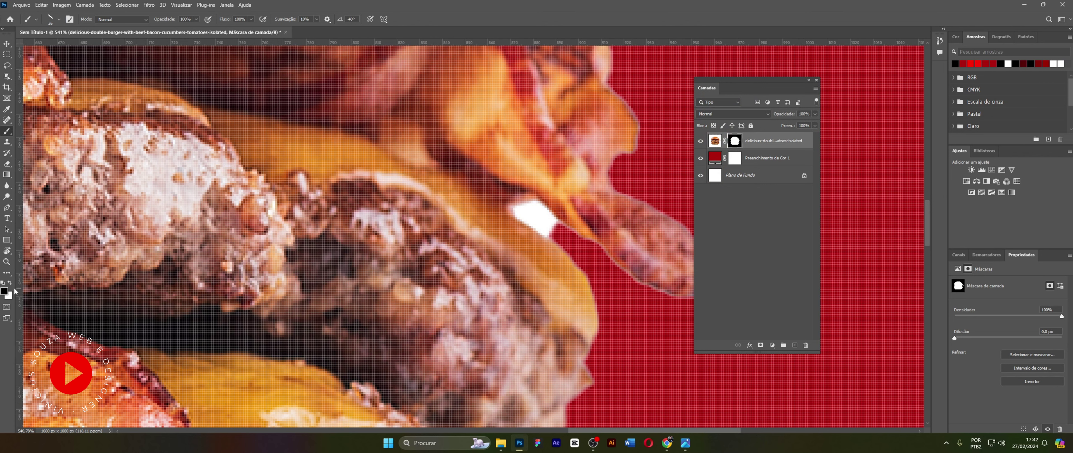
click(5, 292)
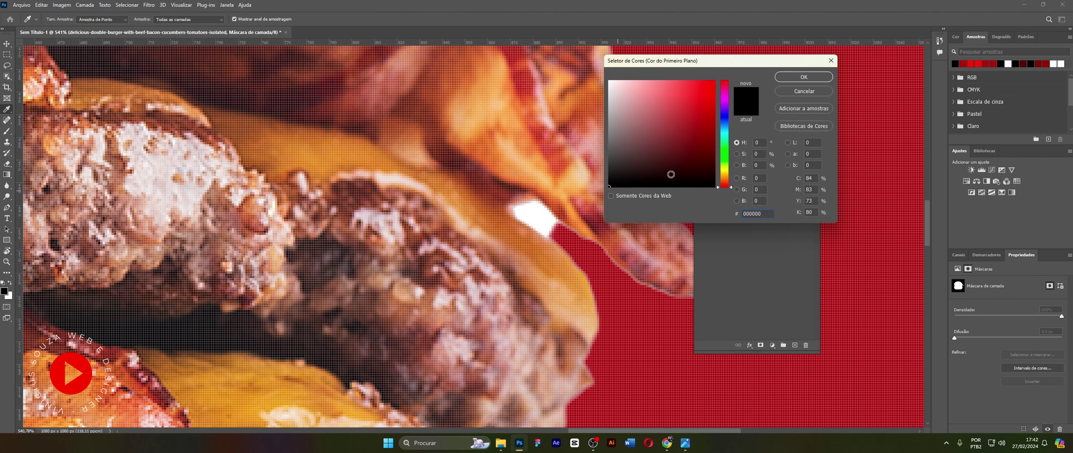
click(804, 76)
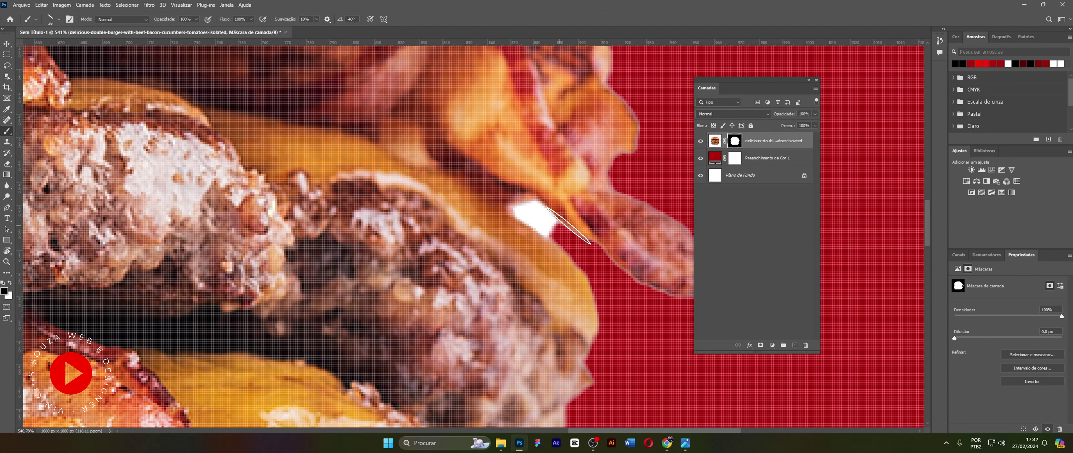
mouse_move(565, 232)
mouse_down()
mouse_move(535, 229)
mouse_move(546, 211)
mouse_move(520, 217)
mouse_move(533, 227)
mouse_move(544, 208)
mouse_move(535, 207)
mouse_move(522, 218)
mouse_move(544, 218)
mouse_up()
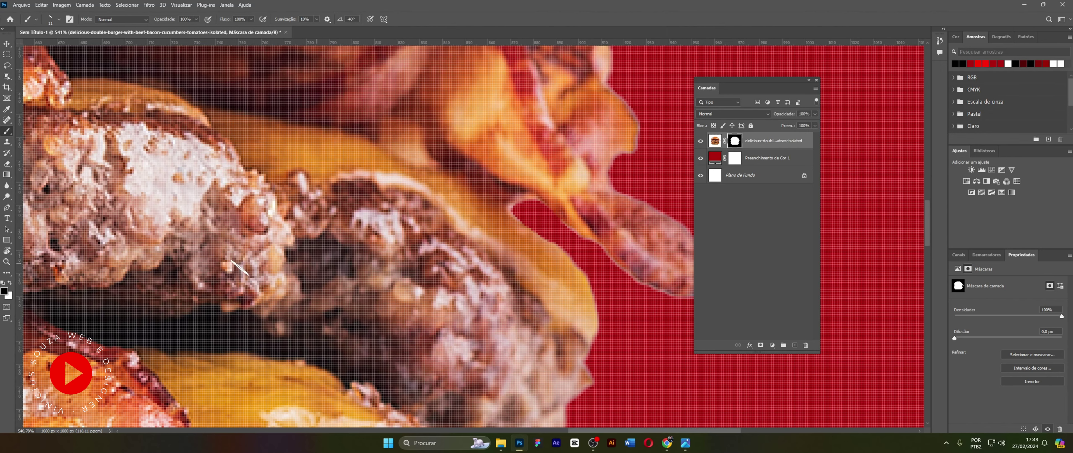
- Convert the masked burger layer, with its image rather than its mask active, to a smart object
scroll(616, 234, down, 16)
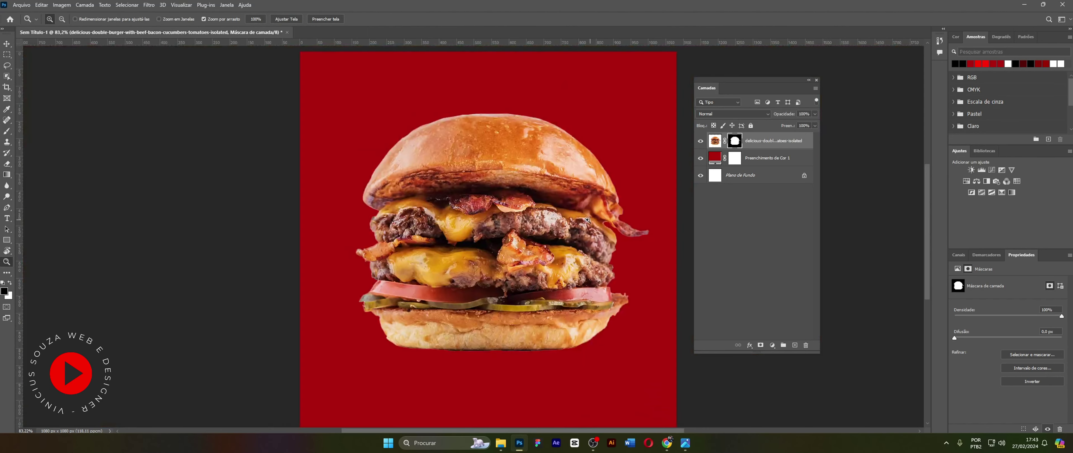
scroll(595, 202, up, 1)
click(714, 141)
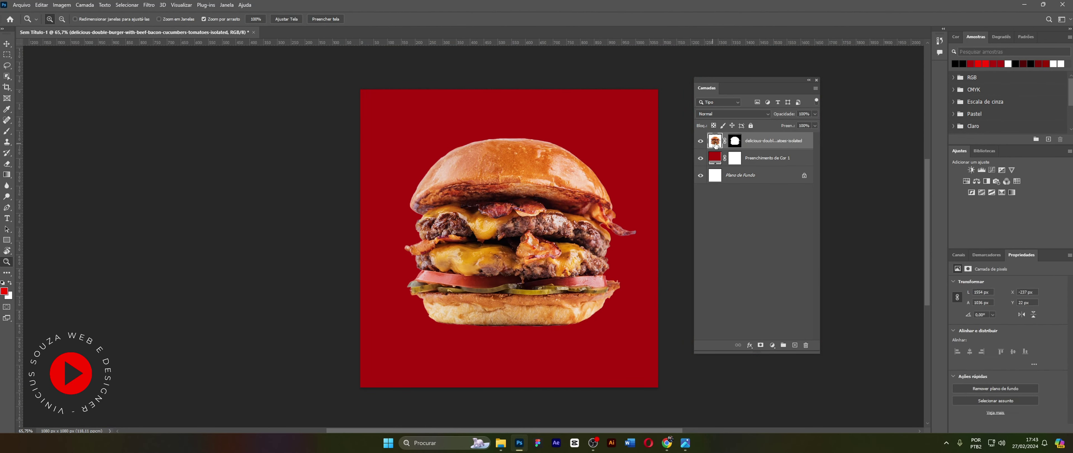
right_click(762, 141)
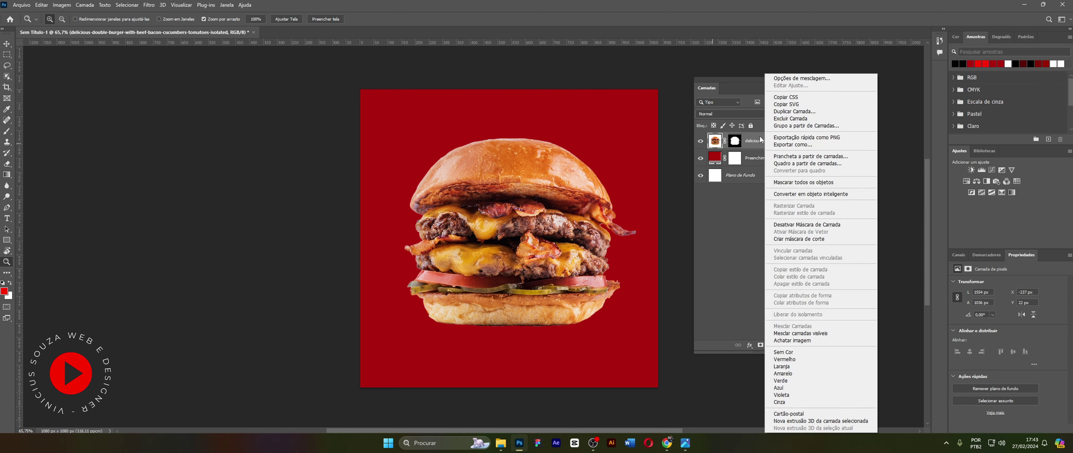
click(810, 196)
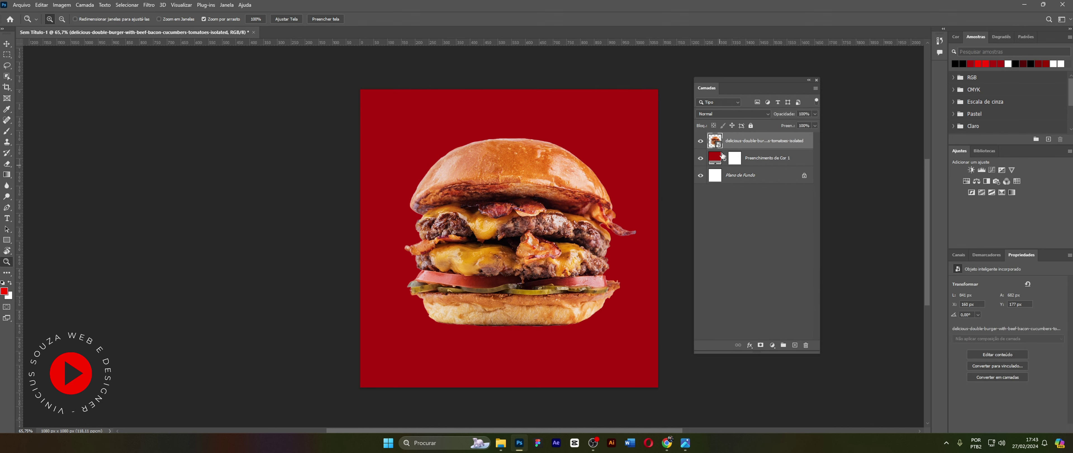
- Scale the burger down proportionally to about 644 x 524 px and position it near the centre of the canvas
key(ctrl+t)
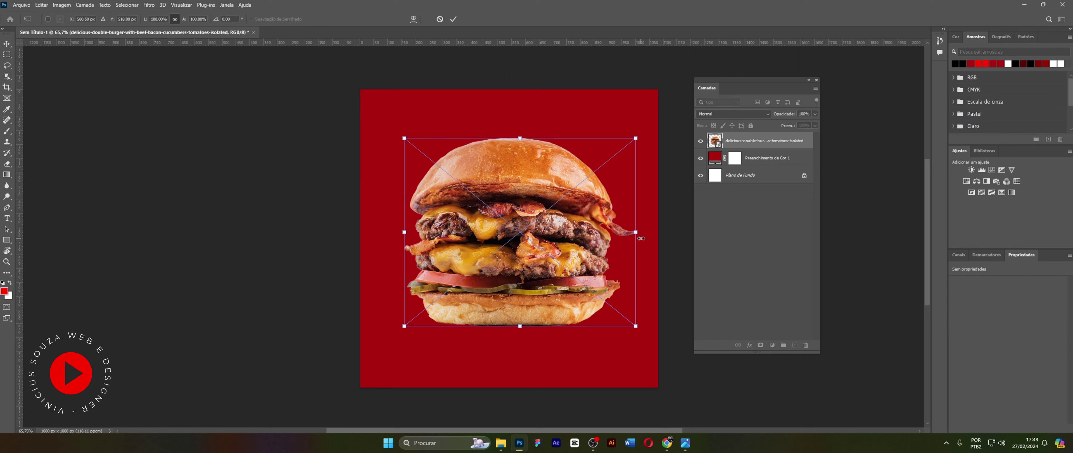
drag(638, 234, 599, 230)
drag(572, 230, 615, 230)
drag(569, 227, 555, 237)
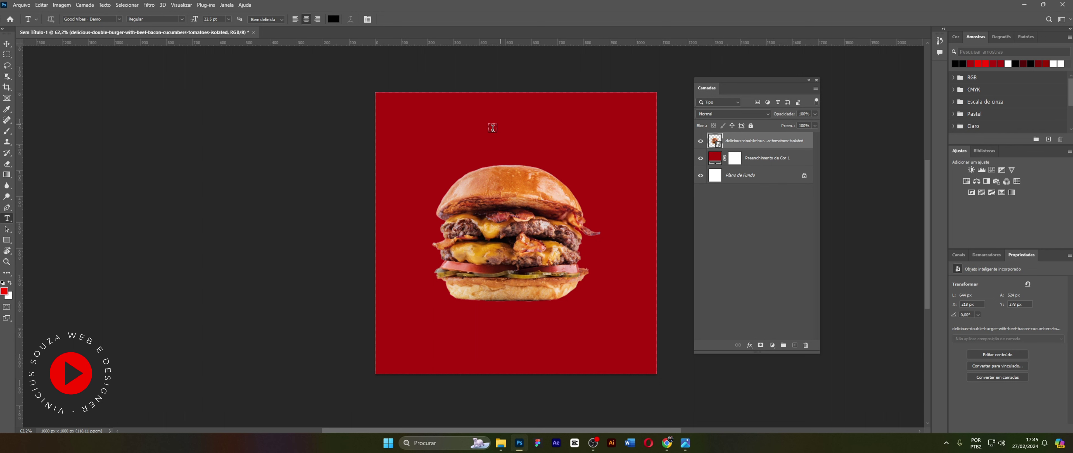
- Add the text "Semana do" in the Good Vibes - Demo font, enlarge it and place it centred above the burger
click(119, 19)
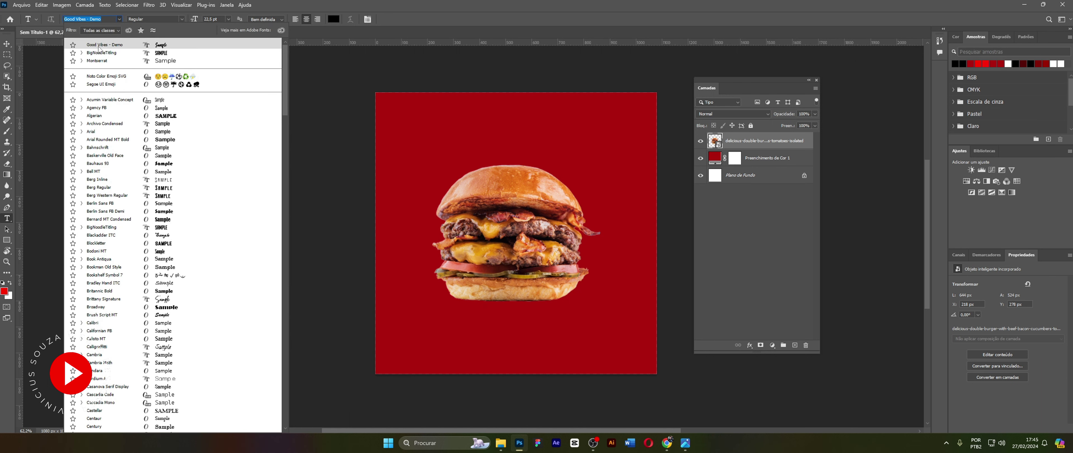
click(425, 131)
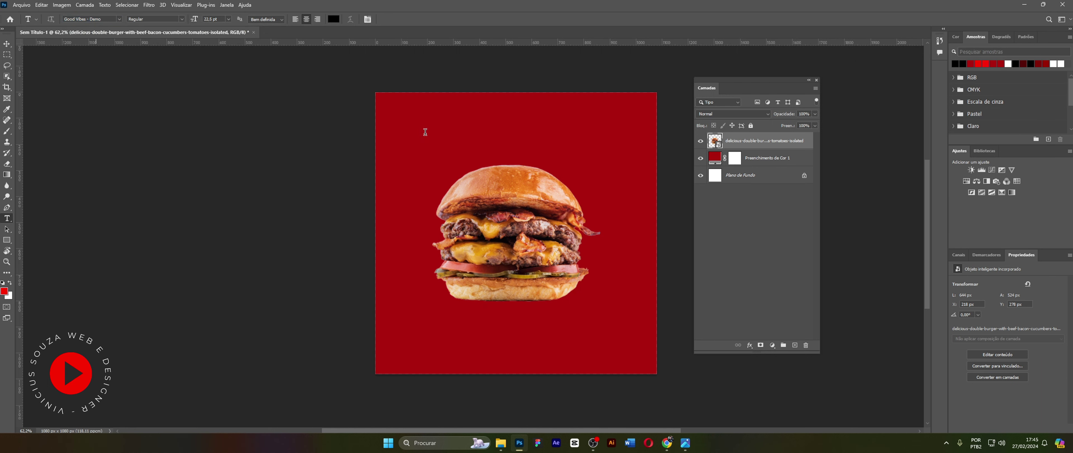
click(425, 131)
text(Semana do)
click(720, 145)
key(ctrl+t)
drag(438, 129, 557, 151)
key(Return)
- Move the burger straight down towards the canvas's lower edge to free space beneath the "Semana do" text
ctrl+click(579, 208)
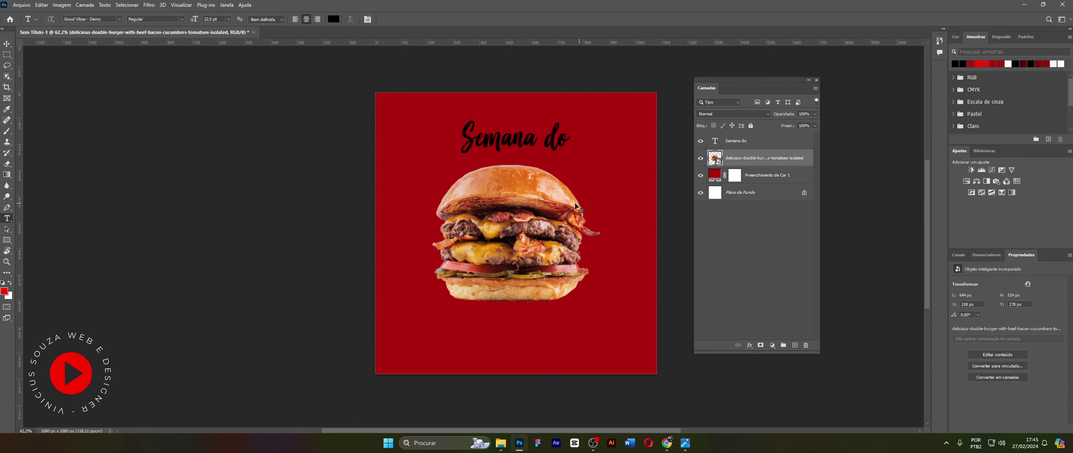
key(ctrl+t)
drag(540, 207, 540, 251)
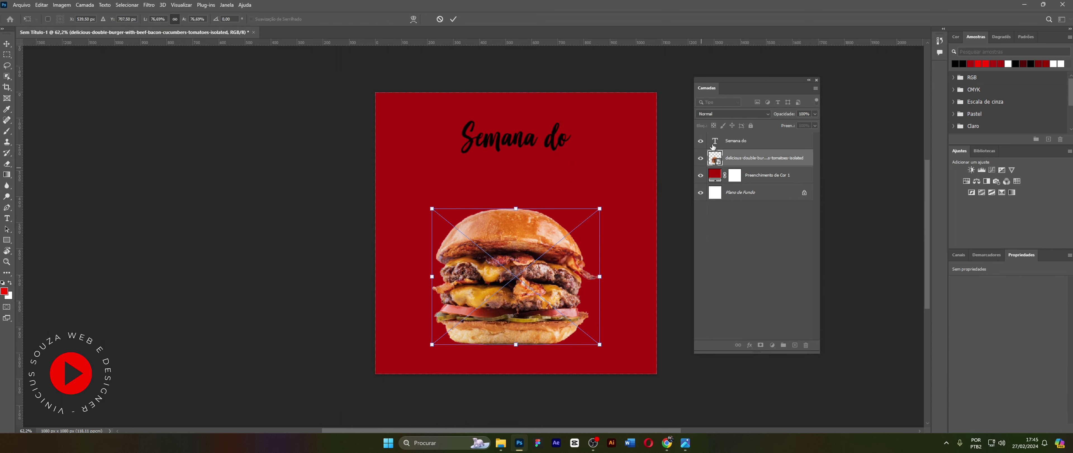
key(Return)
- Add a separate text line reading "HAMBÚRGUER" in the BigNoodleTitling font below "Semana do"
click(528, 143)
key(t)
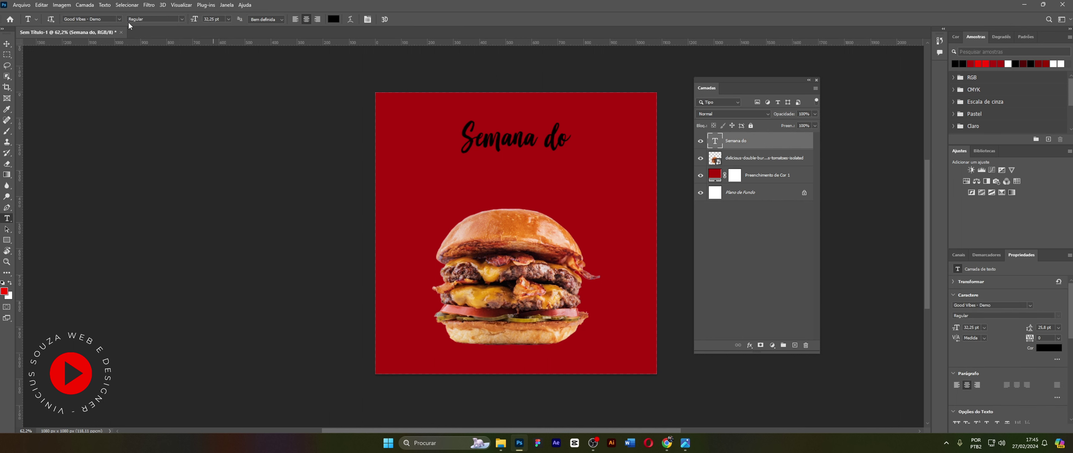
click(436, 180)
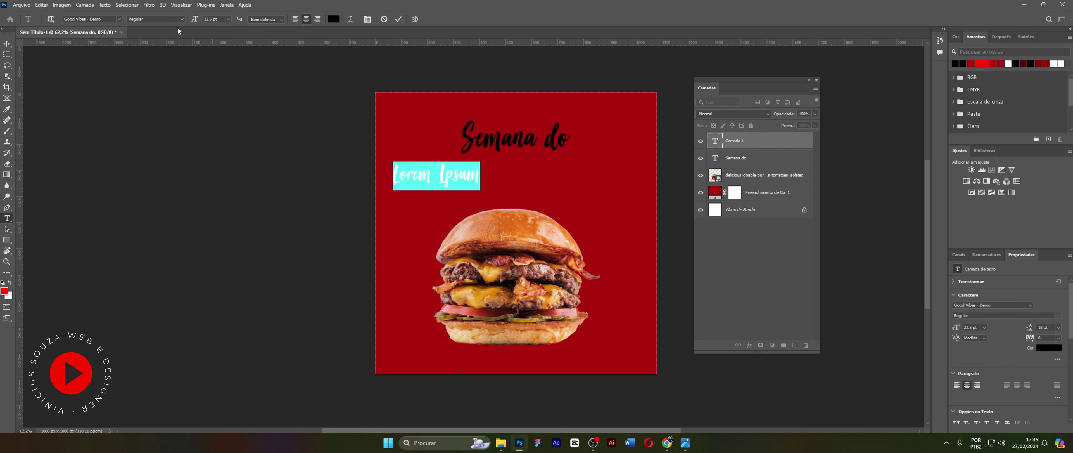
click(119, 19)
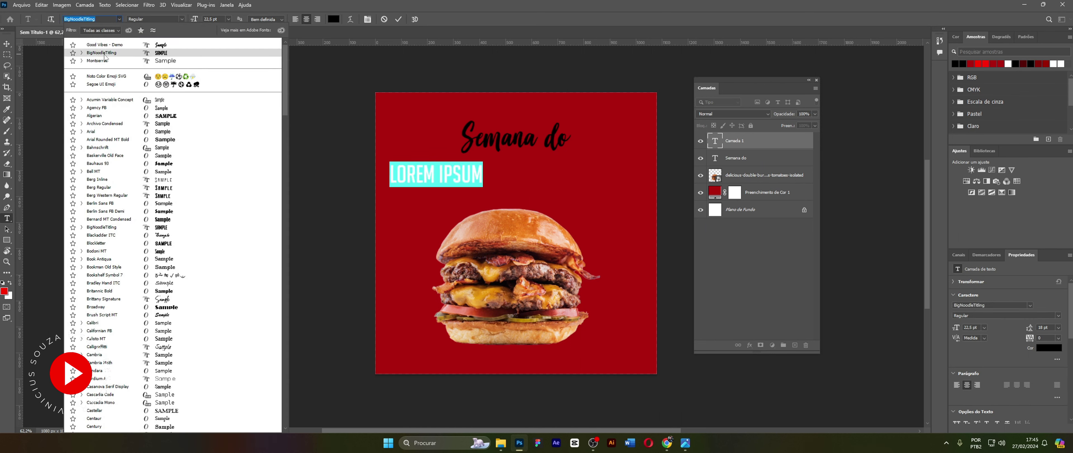
key(Return)
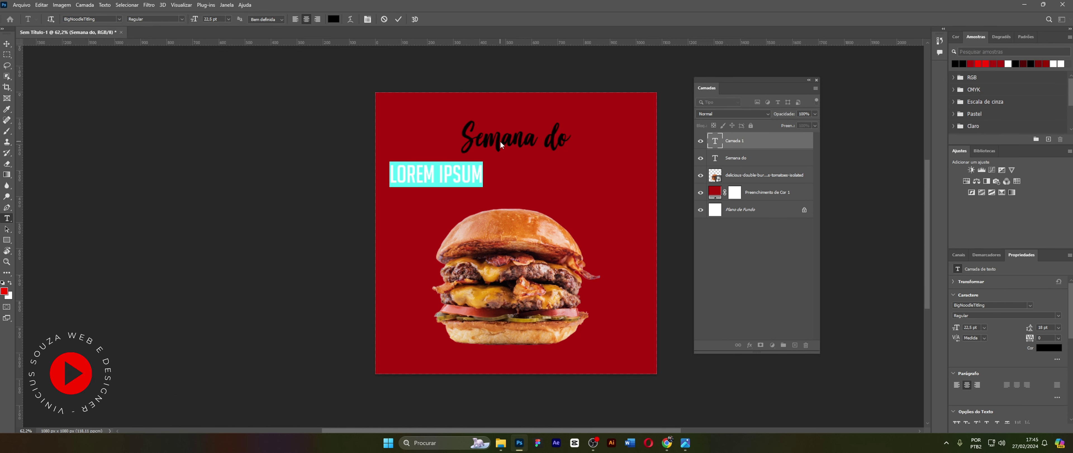
text(HAM)
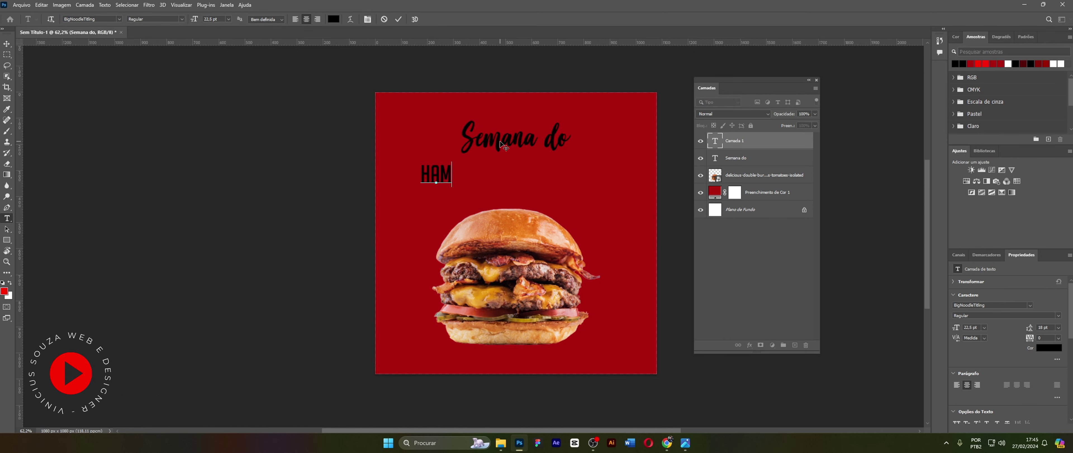
text(BÚRGU)
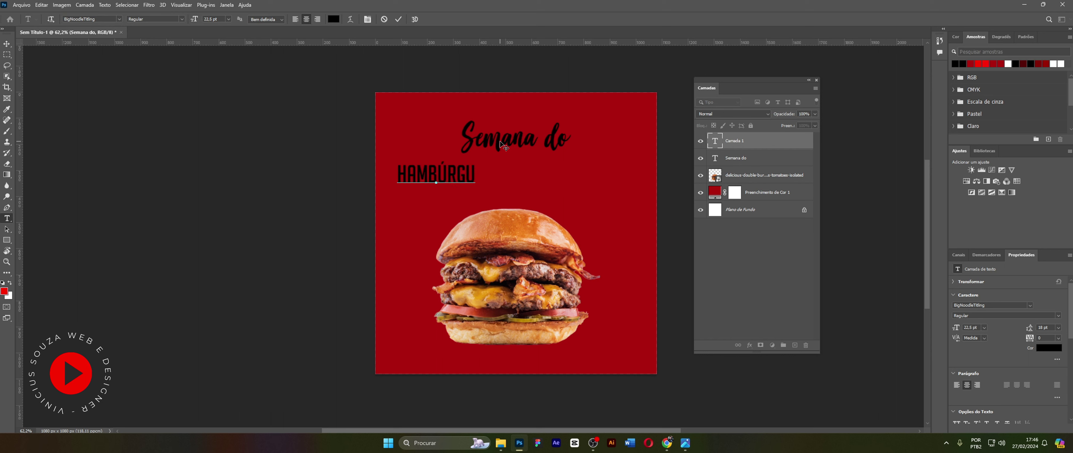
text(ER)
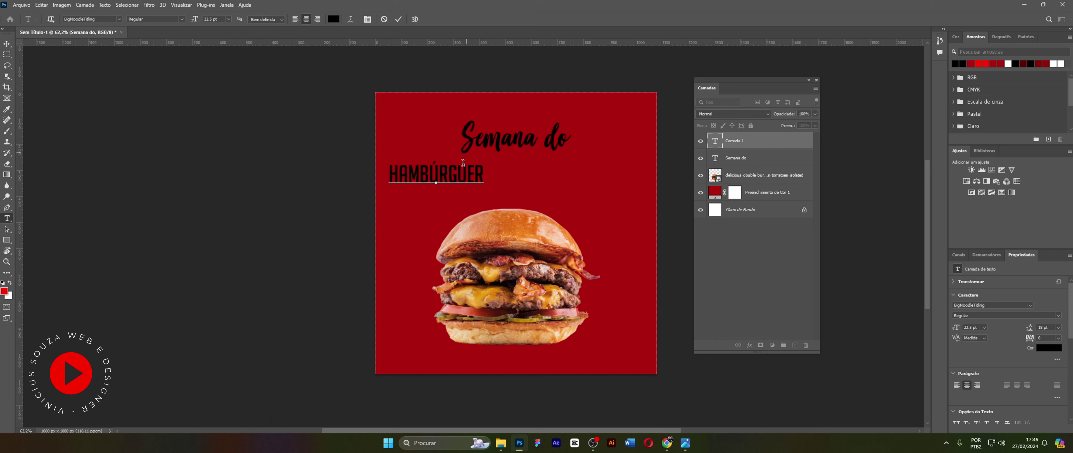
key(ctrl+Return)
- Enlarge the "HAMBÚRGUER" text proportionally to about 168% and place it centred directly beneath "Semana do"
key(ctrl+t)
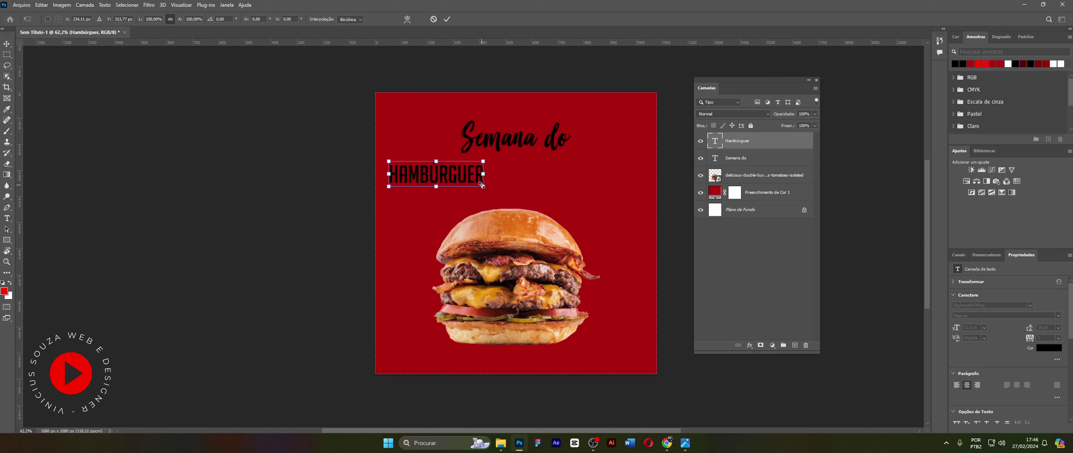
drag(484, 187, 566, 204)
drag(521, 184, 560, 173)
mouse_move(603, 196)
mouse_down()
mouse_move(580, 186)
mouse_move(597, 199)
mouse_up()
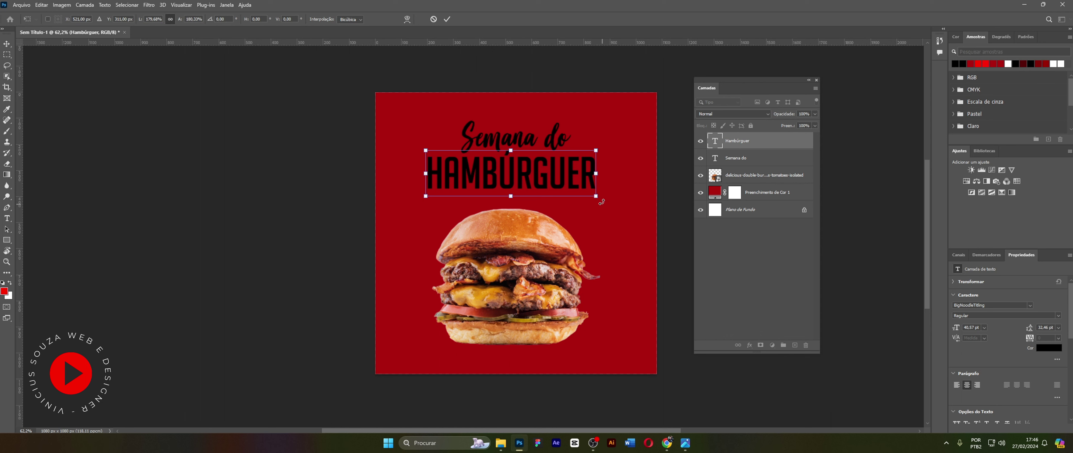
drag(598, 199, 546, 168)
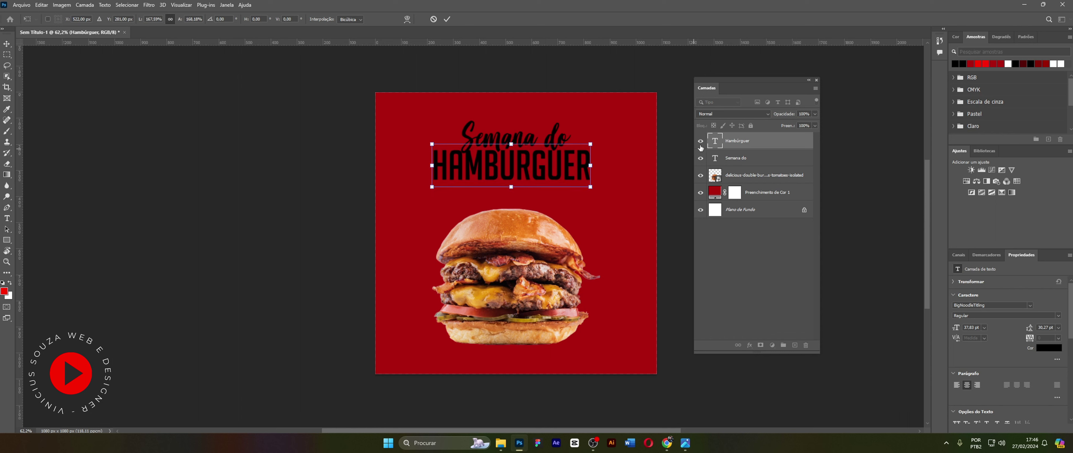
key(Return)
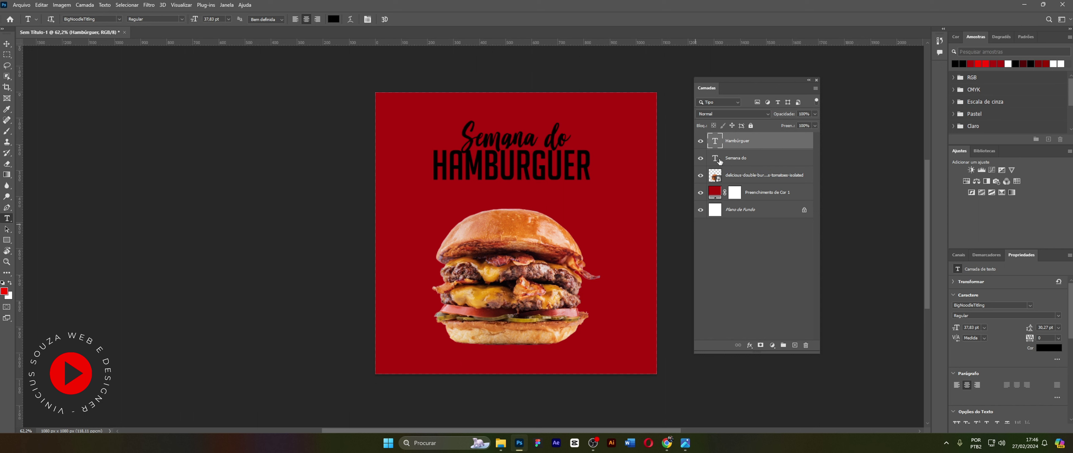
- Fill the "Semana do" and "HAMBÚRGUER" text layers with white
click(739, 158)
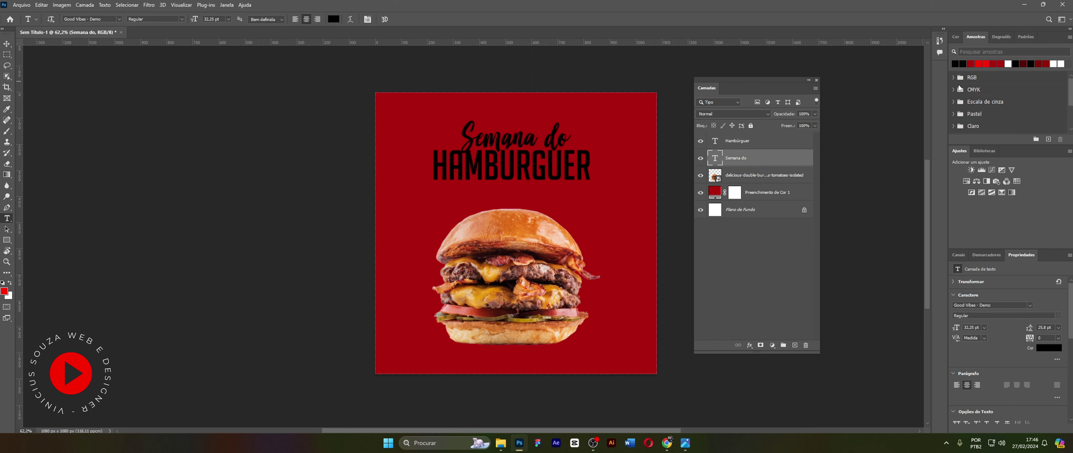
key(ctrl+BackSpace)
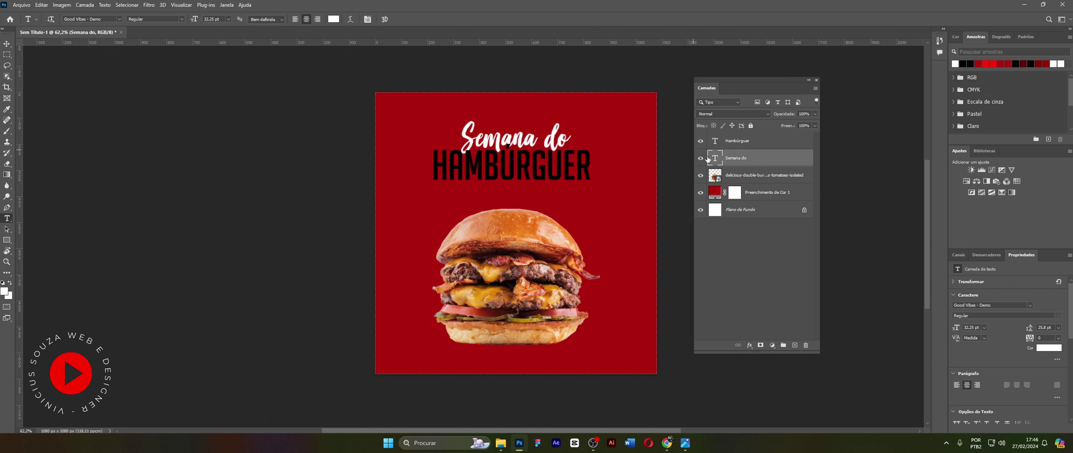
click(720, 146)
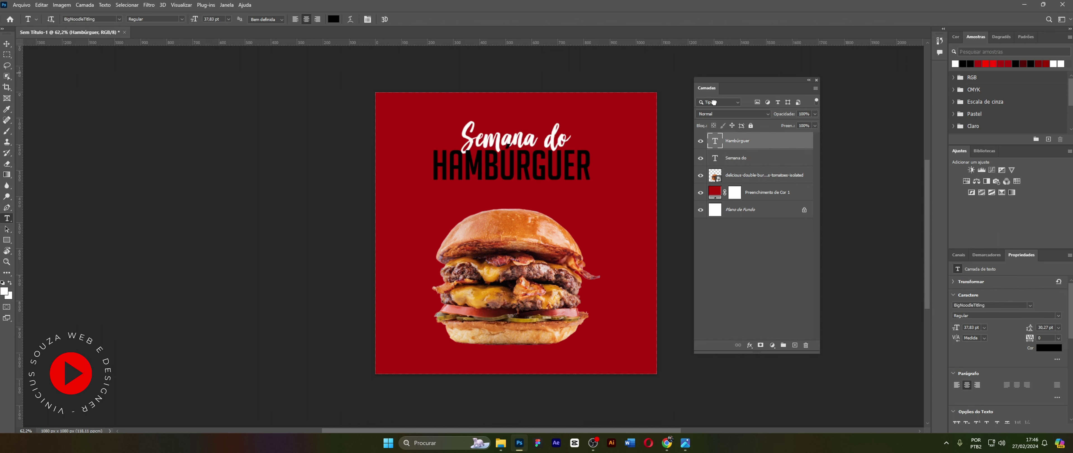
key(ctrl+BackSpace)
- Change the text colour of "Semana do" to dark red #4b0a0a
double_click(715, 158)
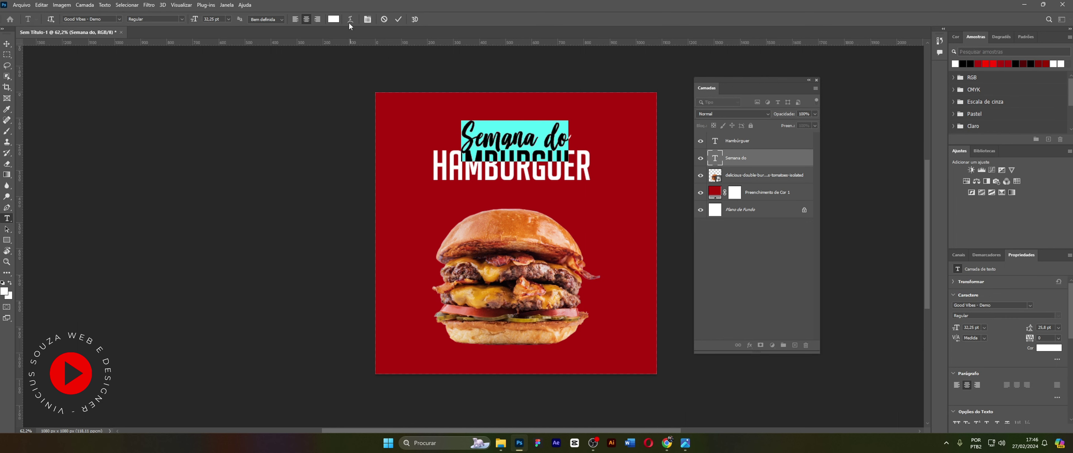
click(334, 19)
click(422, 125)
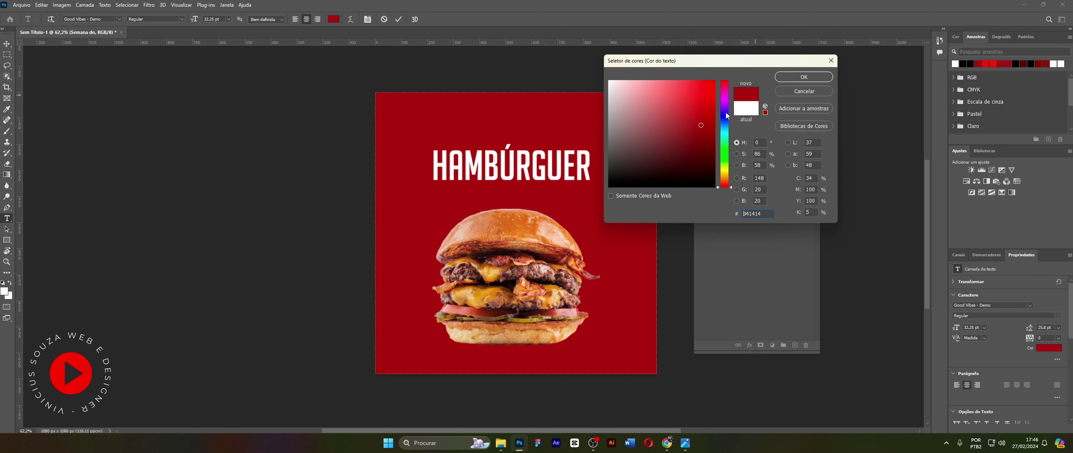
drag(701, 125, 700, 155)
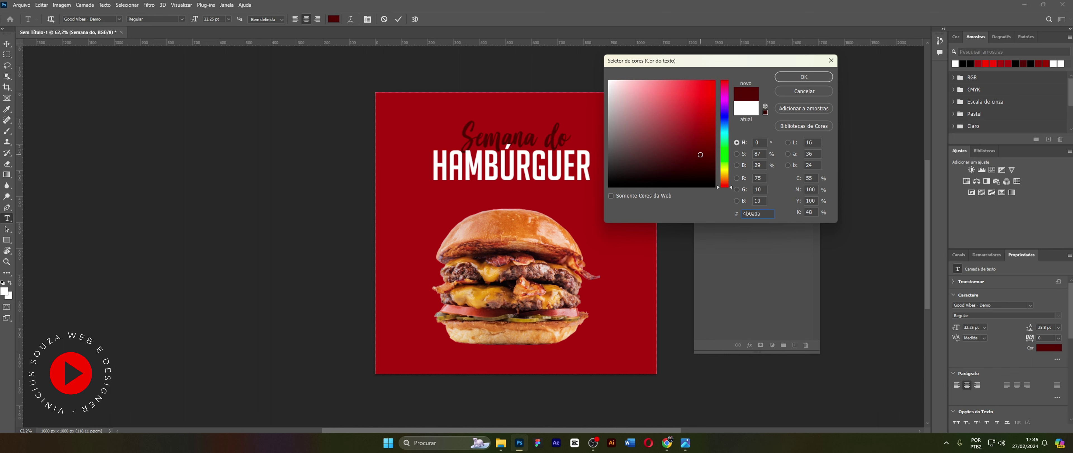
click(798, 78)
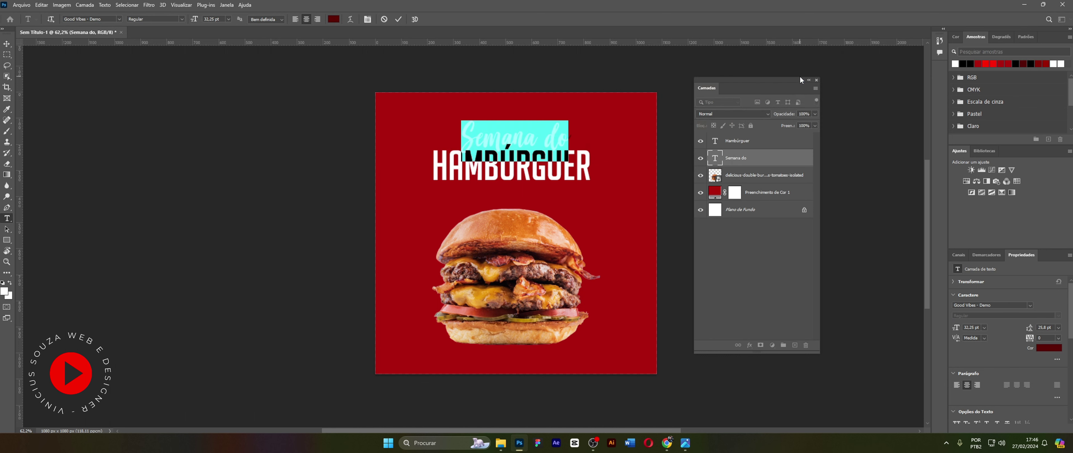
- Move the "Semana do" layer above the "Hambúrguer" layer and enlarge its text slightly from the centre
drag(715, 162, 715, 141)
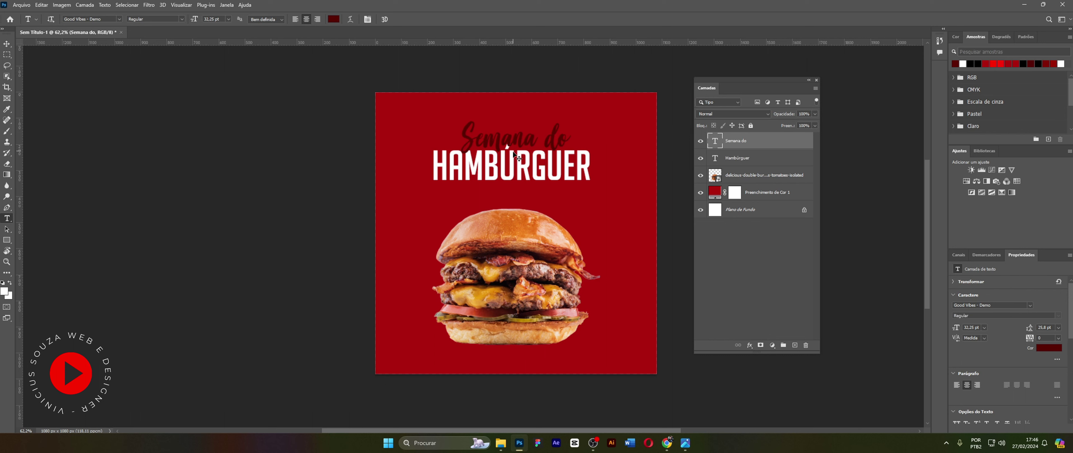
key(ctrl+t)
drag(572, 162, 547, 149)
key(Return)
- Group the "Semana do" and "Hambúrguer" text layers and name the group "Texto"
click(745, 160)
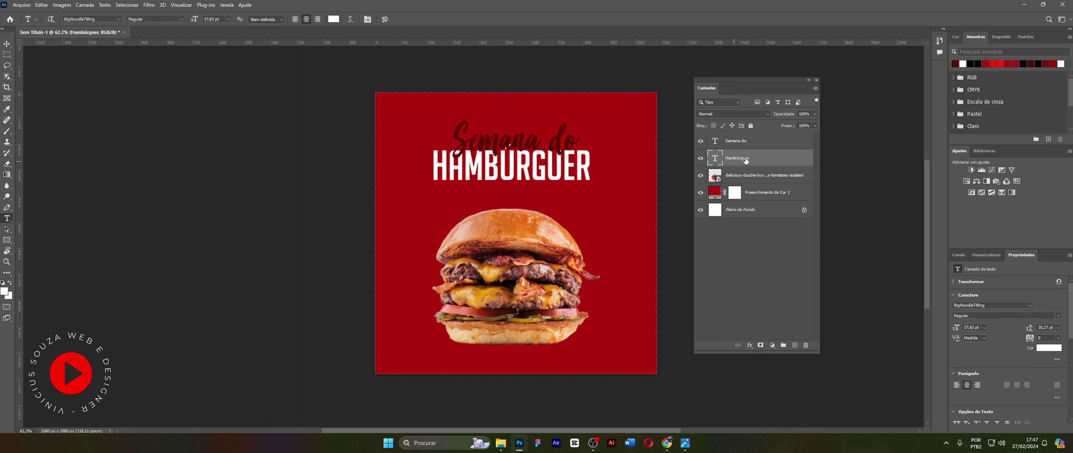
shift+click(750, 145)
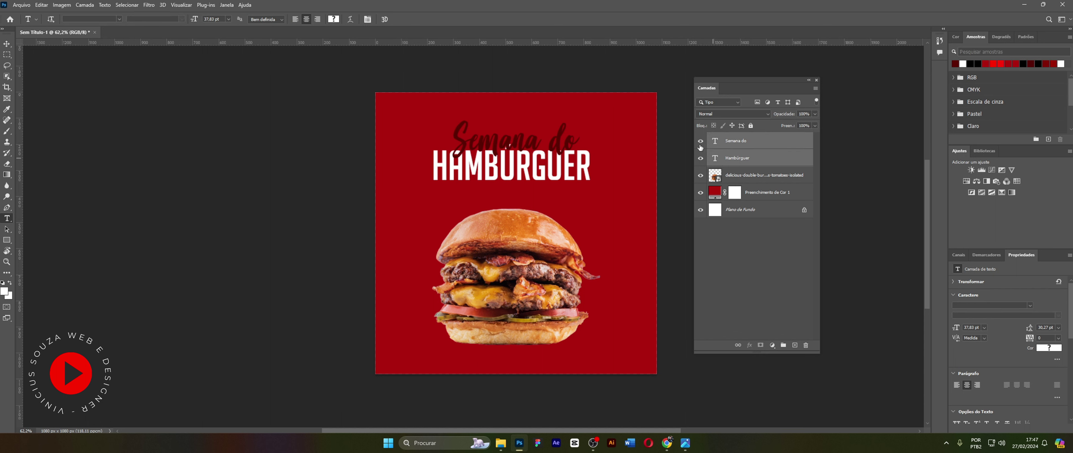
key(ctrl+g)
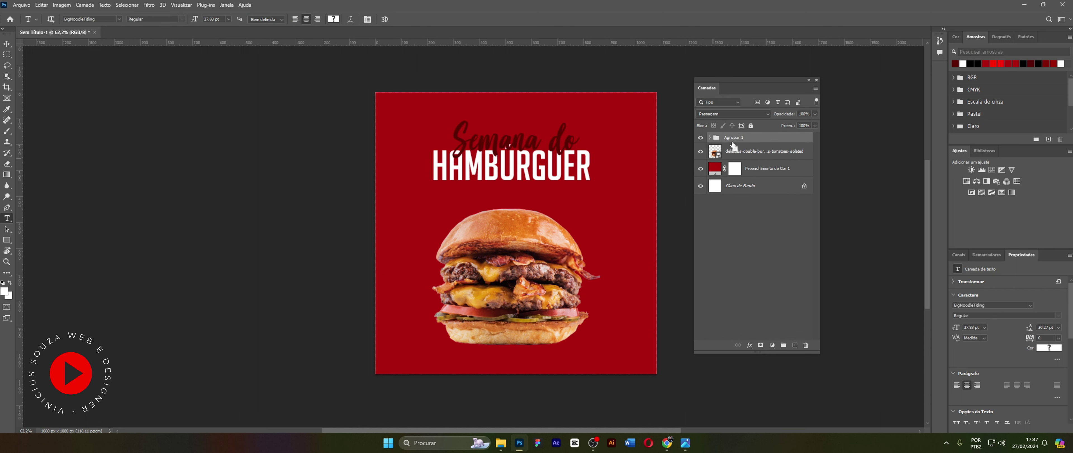
double_click(736, 137)
text(Texto)
key(Return)
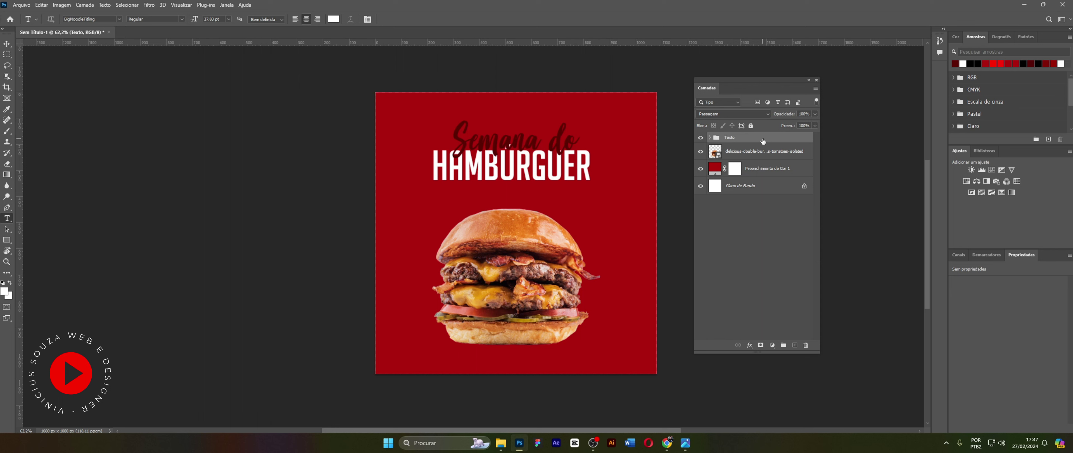
click(701, 140)
click(701, 139)
- Put the burger layer in its own group, name the group "Foto" and collapse it
click(736, 156)
key(ctrl+g)
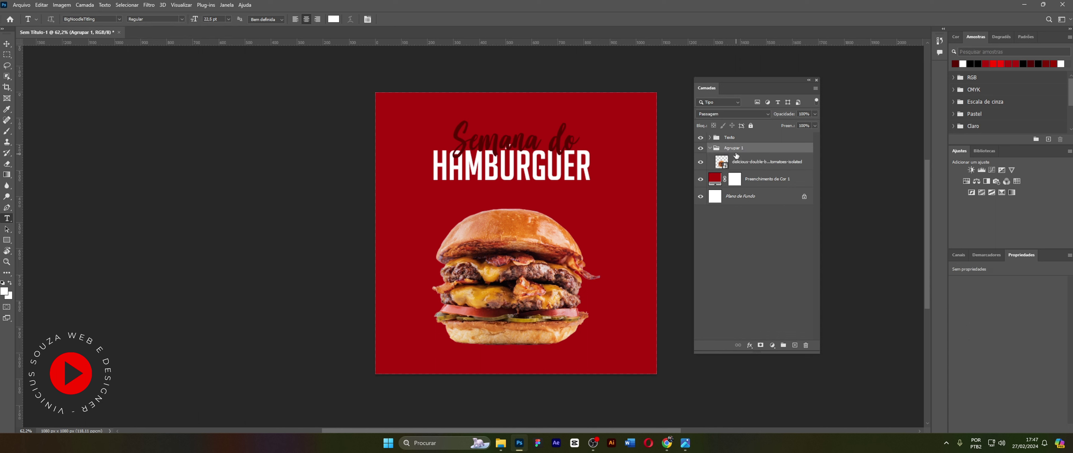
double_click(733, 148)
text(Foto)
key(Return)
click(709, 148)
click(701, 149)
click(701, 148)
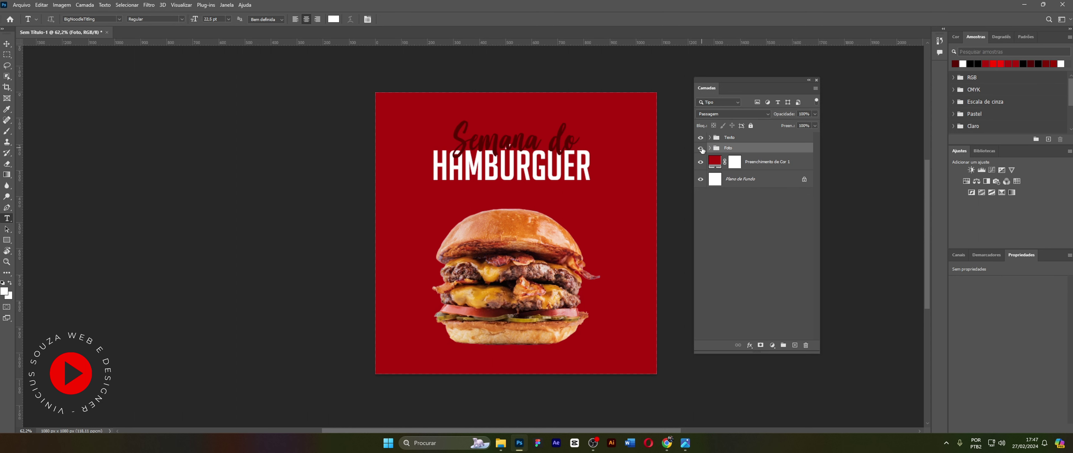
- Move the burger group straight up against the title and stack the "Foto" group above the "Texto" group
key(ctrl+t)
drag(545, 272, 540, 239)
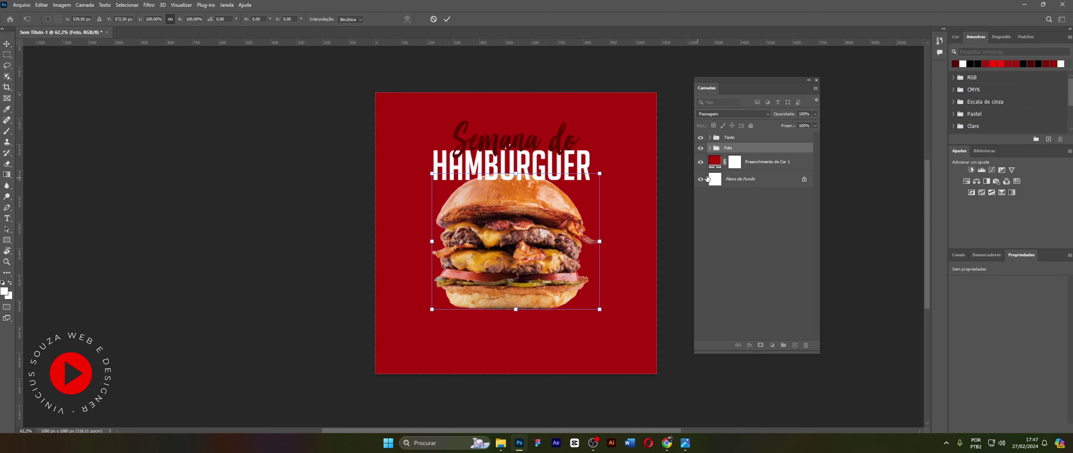
drag(727, 139, 726, 154)
click(727, 139)
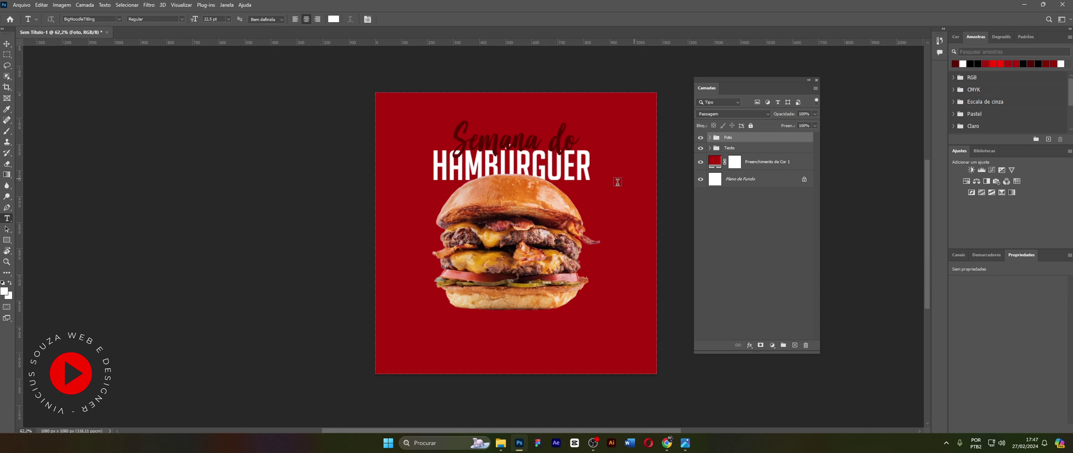
- Scale the "Foto" group to 99.69% and enlarge the "Texto" group proportionally to about 103%
key(ctrl+t)
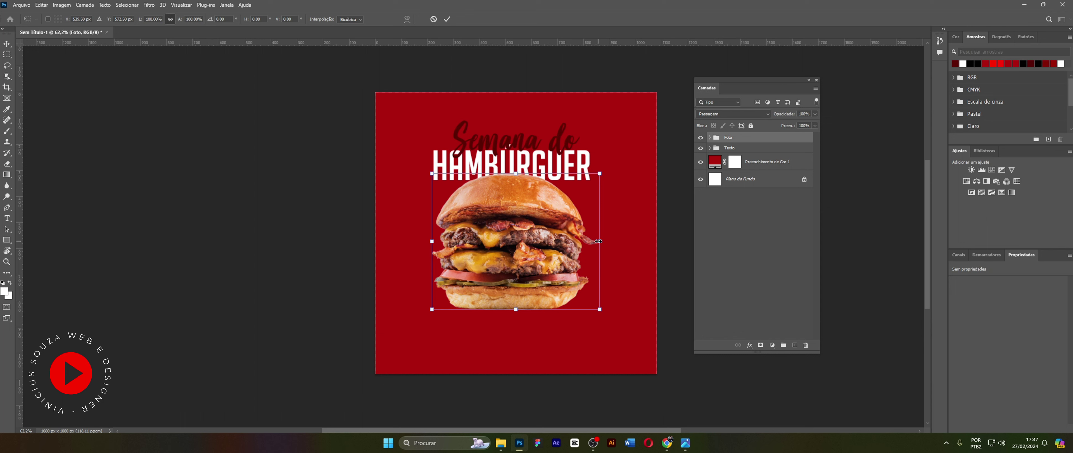
drag(598, 241, 598, 242)
key(Return)
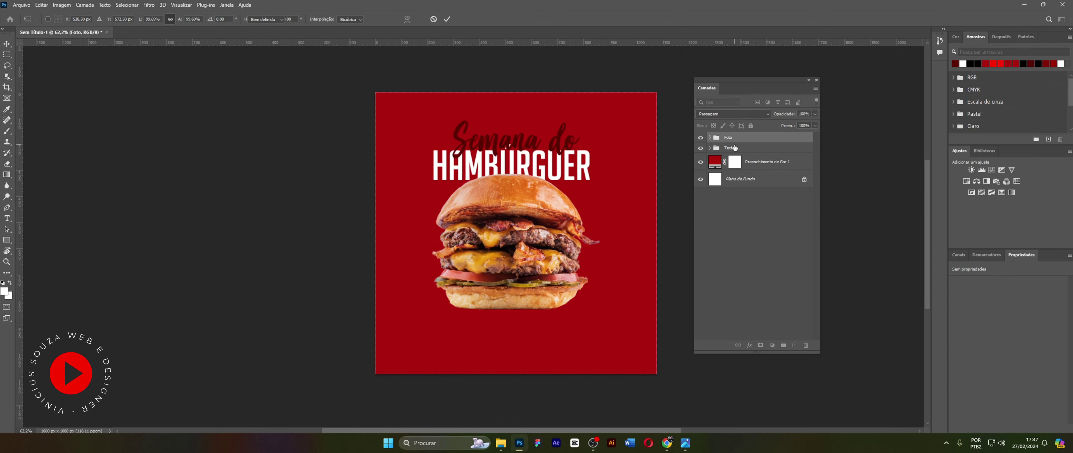
click(729, 147)
key(ctrl+t)
drag(590, 181, 594, 185)
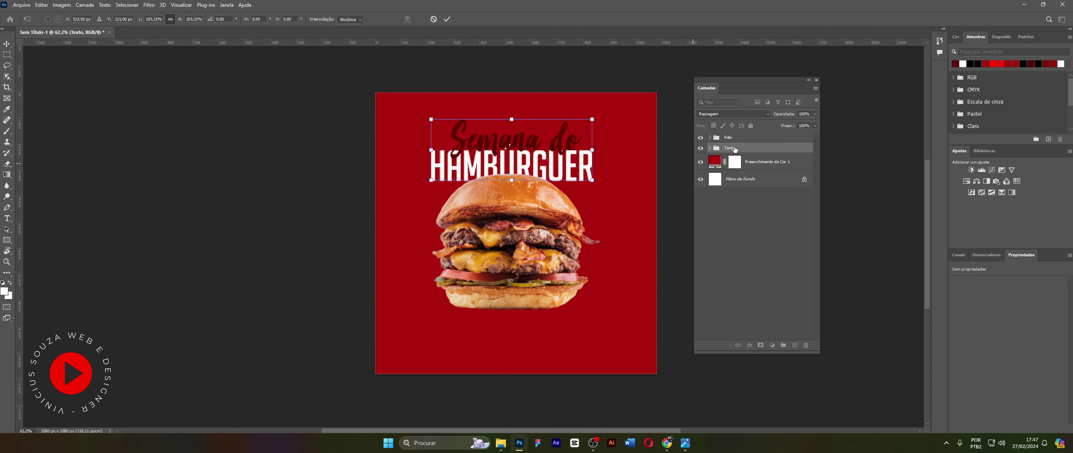
key(Return)
- Draw a white rectangle of about 689 x 145 px below the burger, above all other layers, and remove its stroke
click(716, 139)
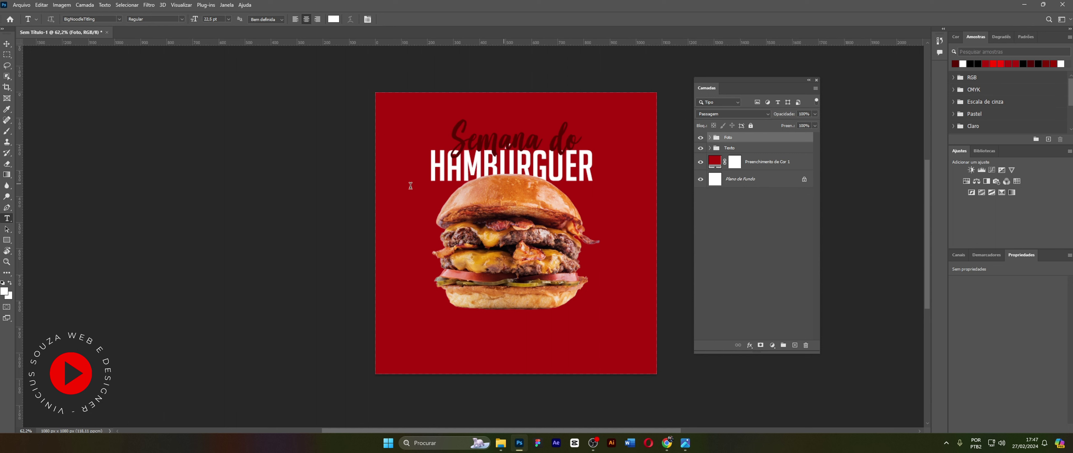
click(7, 240)
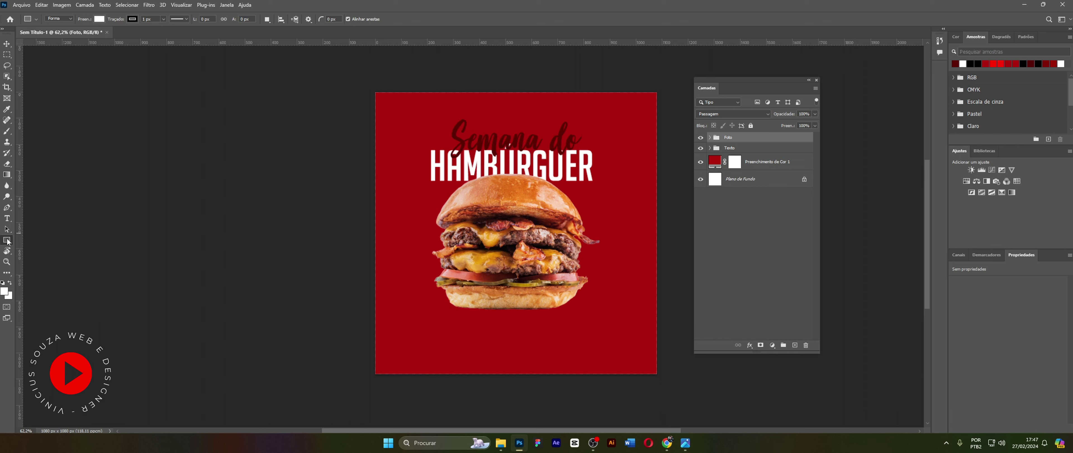
drag(431, 320, 592, 360)
drag(607, 362, 610, 357)
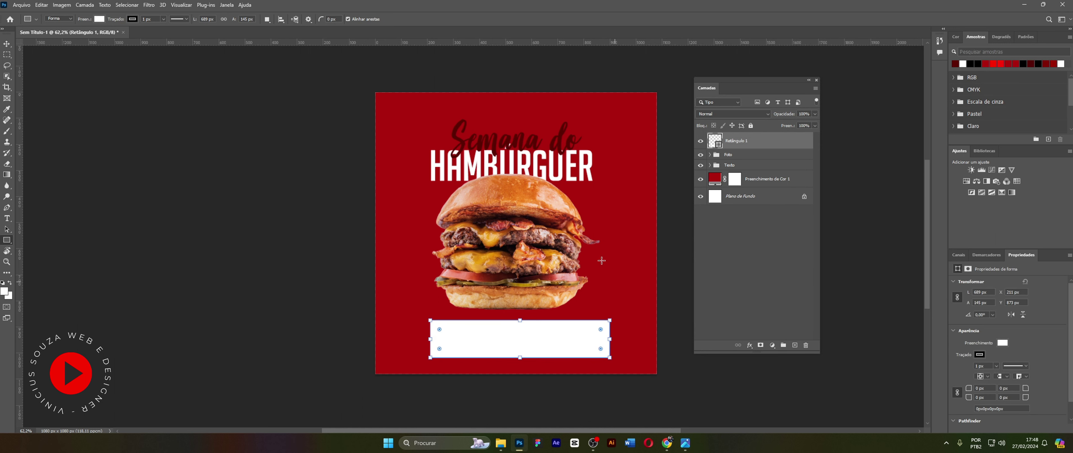
click(133, 20)
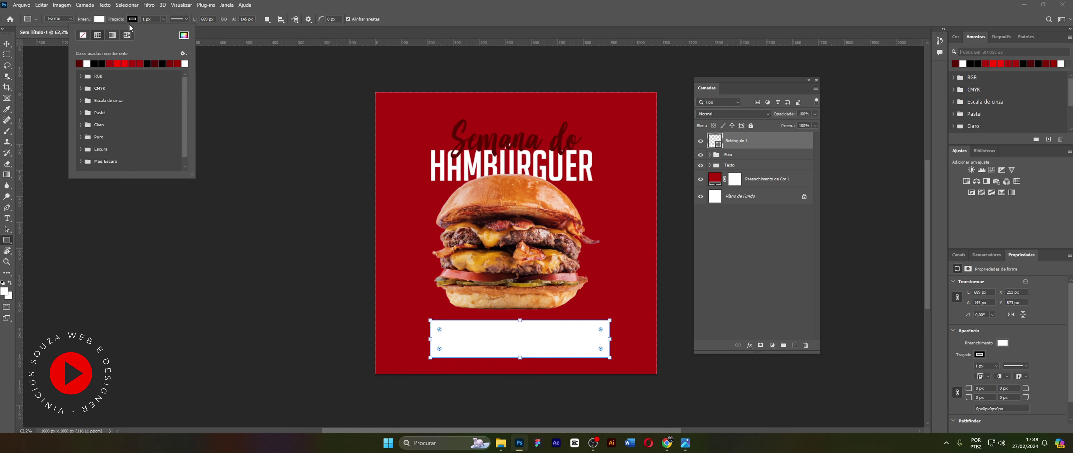
click(83, 35)
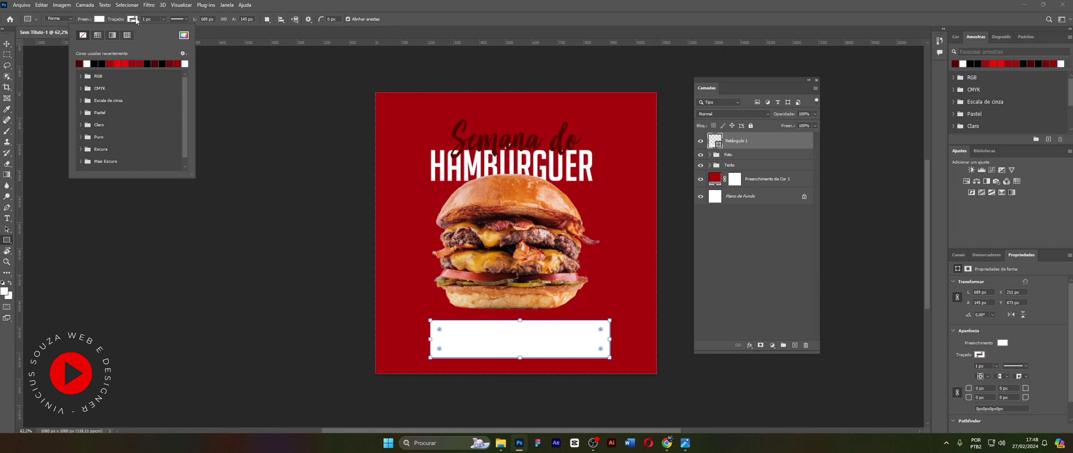
click(715, 141)
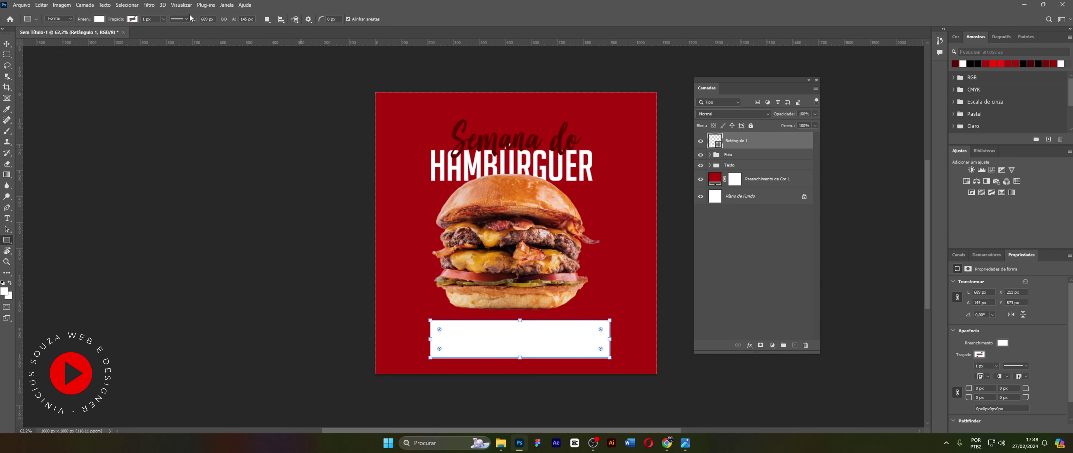
- Set alignment relative to the canvas and centre the white rectangle horizontally
key(v)
click(285, 19)
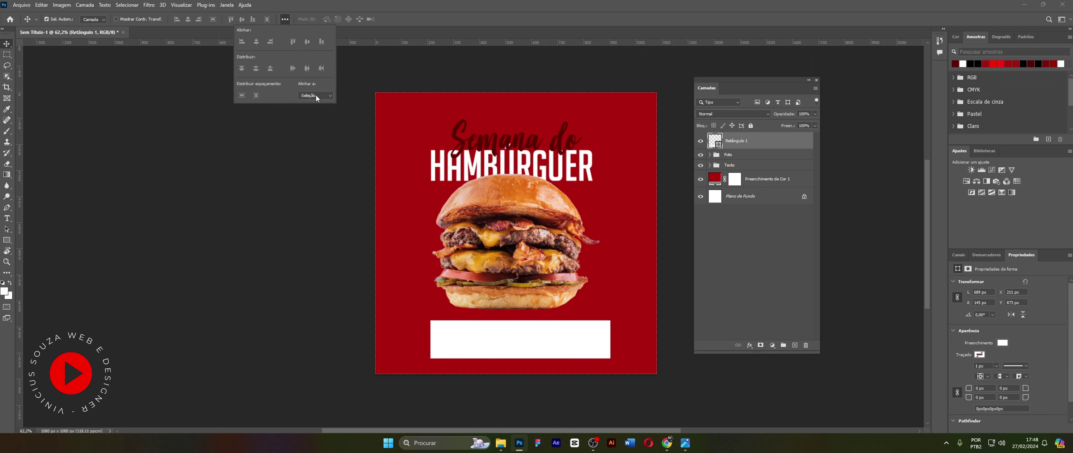
click(316, 109)
click(258, 42)
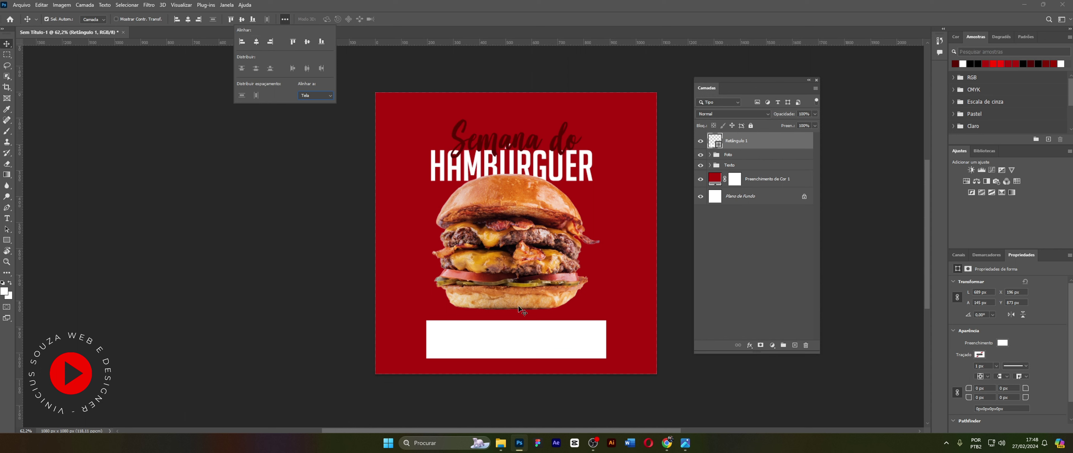
click(715, 145)
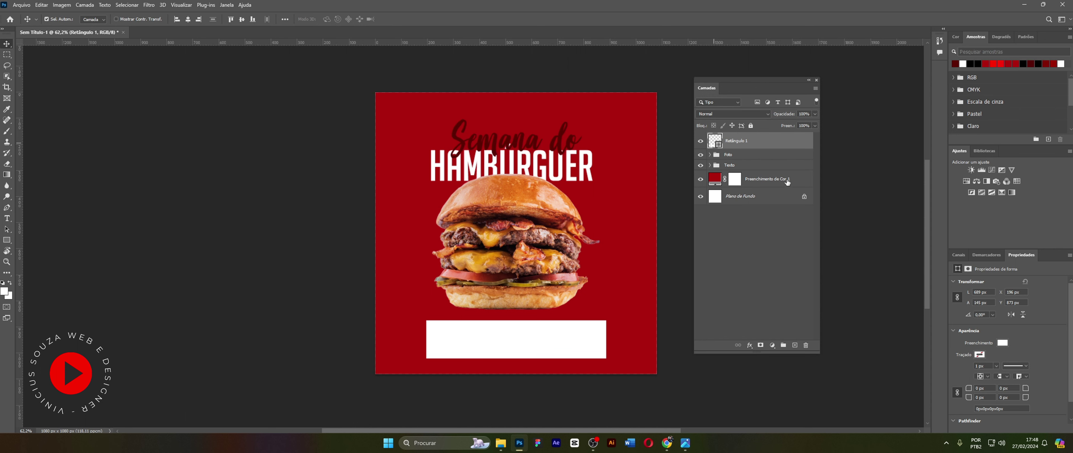
- Round all four corners of the white rectangle to a radius of 21 px
click(986, 255)
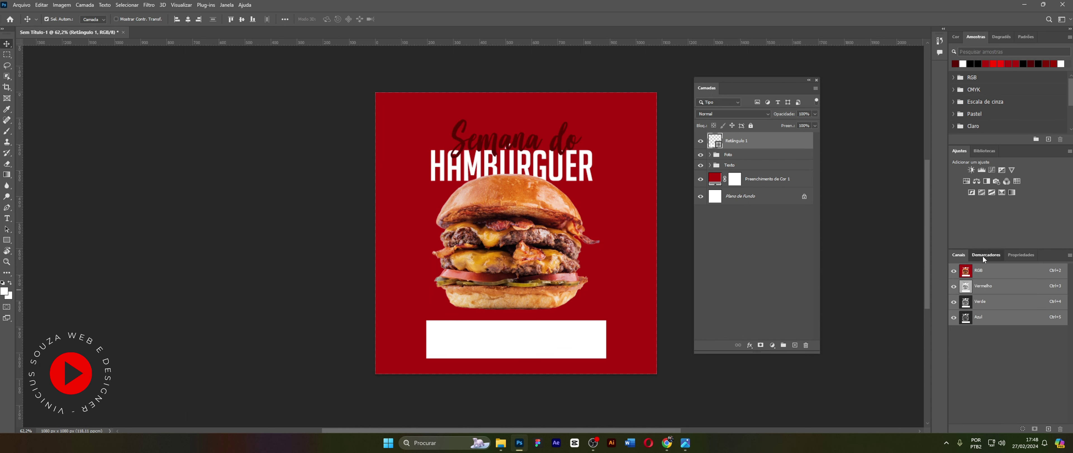
click(1016, 255)
scroll(975, 358, down, 2)
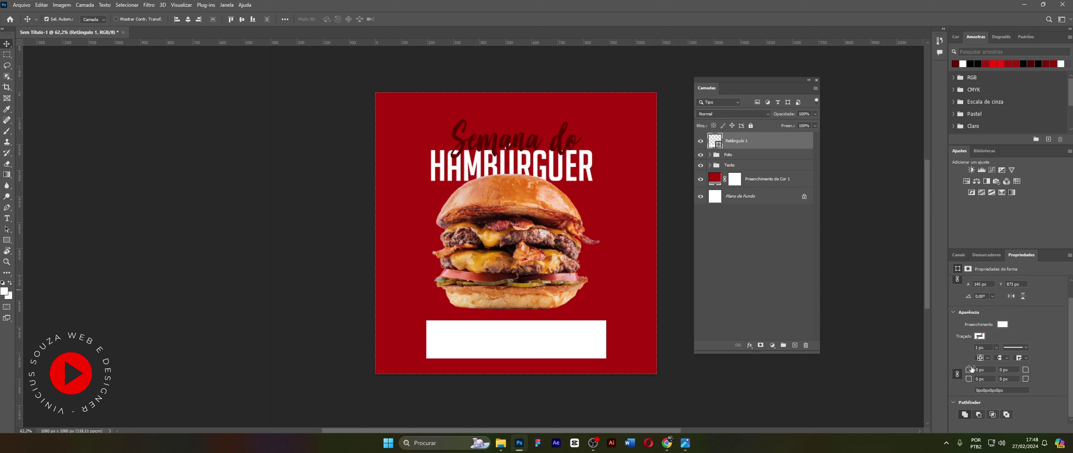
mouse_move(969, 370)
mouse_down()
mouse_move(984, 372)
mouse_move(958, 370)
mouse_move(979, 370)
mouse_up()
click(529, 400)
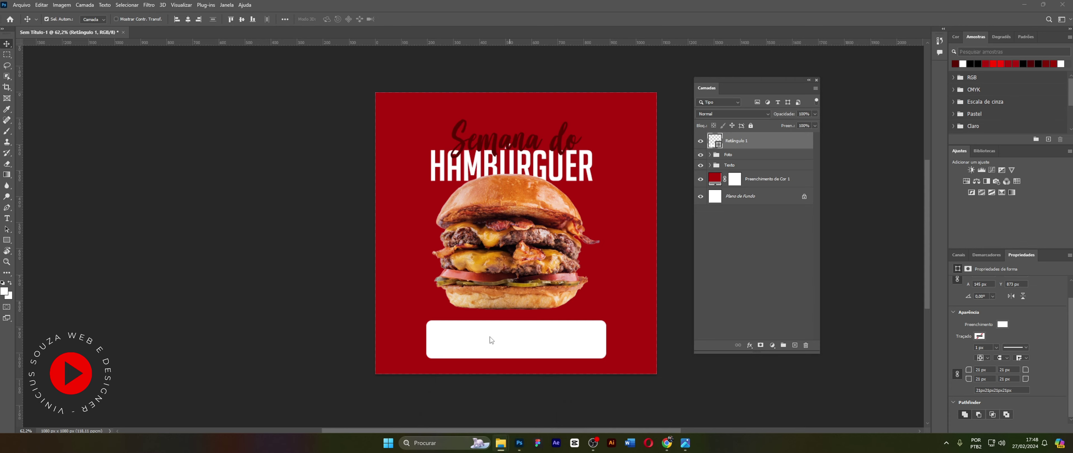
- Place the ifood-43 logo from the file folder and scale it to about 3% inside the white rounded box
mouse_move(501, 442)
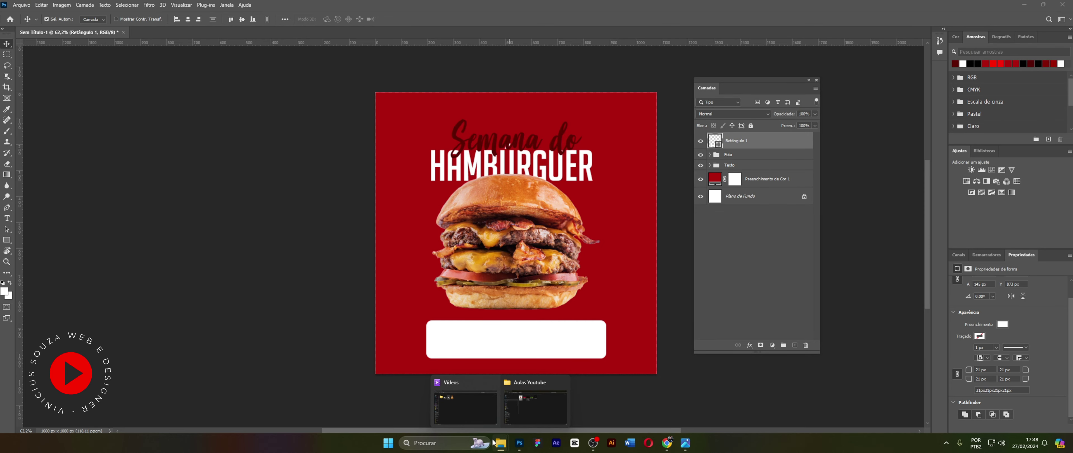
drag(108, 230, 495, 242)
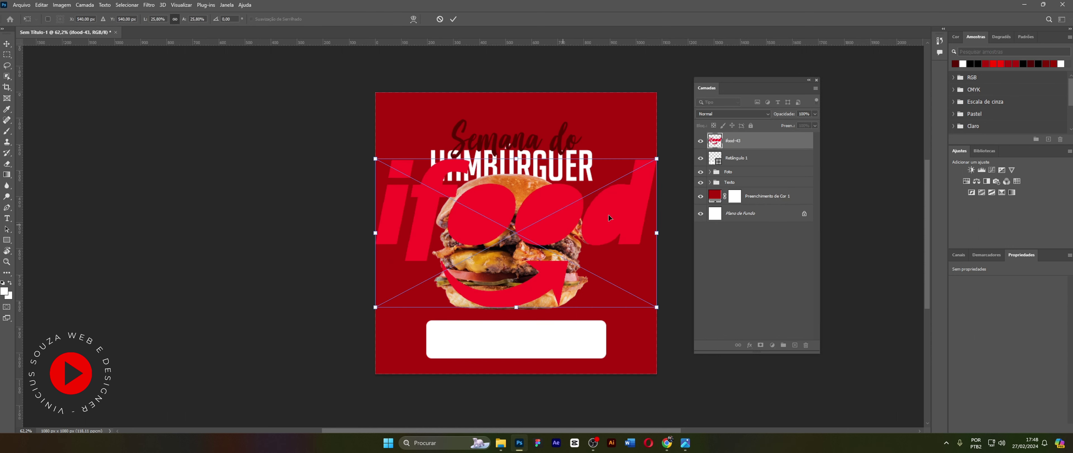
drag(656, 233, 501, 342)
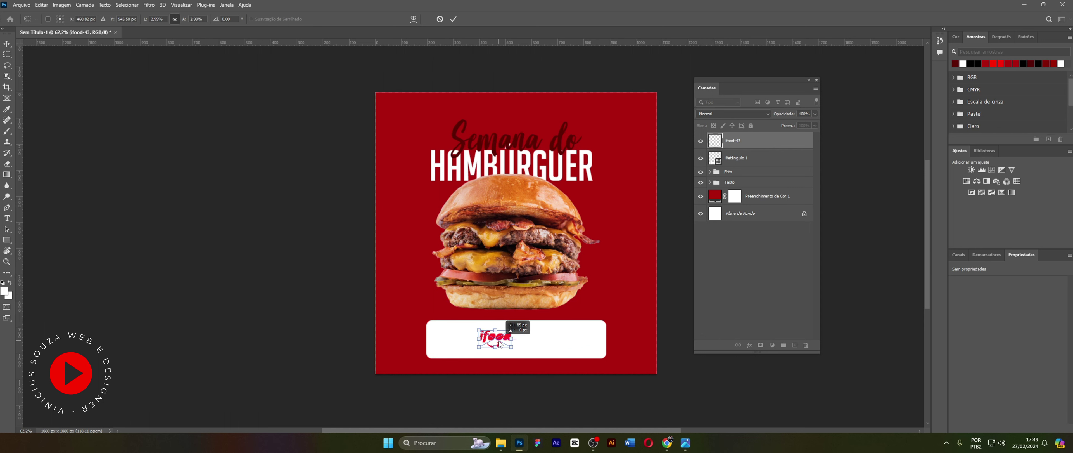
click(500, 443)
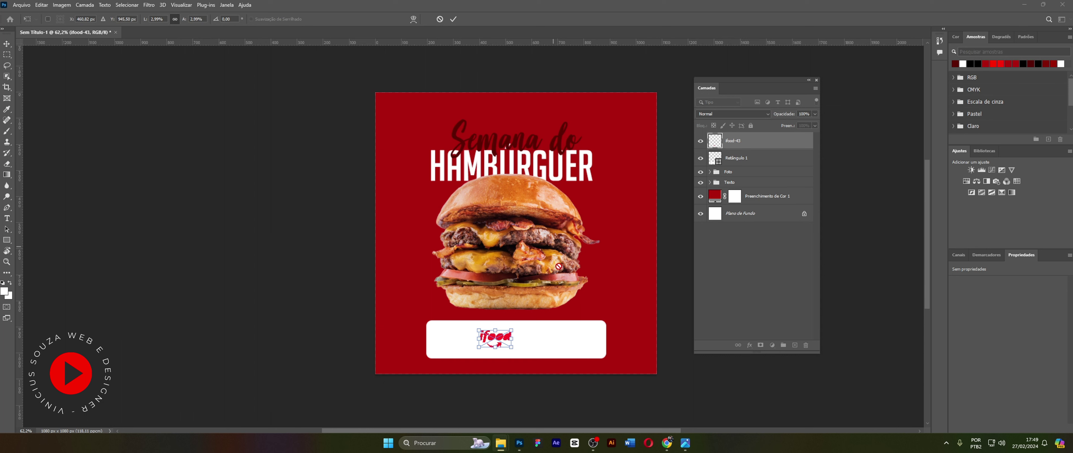
click(745, 152)
key(Return)
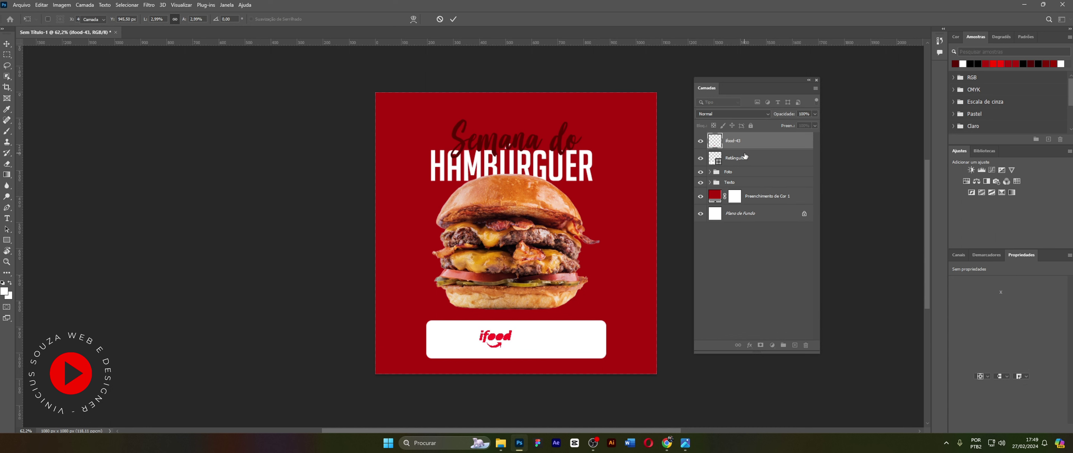
- Place the Uber Eats logo and the whatsapp icon on either side of the iFood logo, scaled down to fit the white box
drag(473, 242, 475, 245)
drag(657, 233, 454, 341)
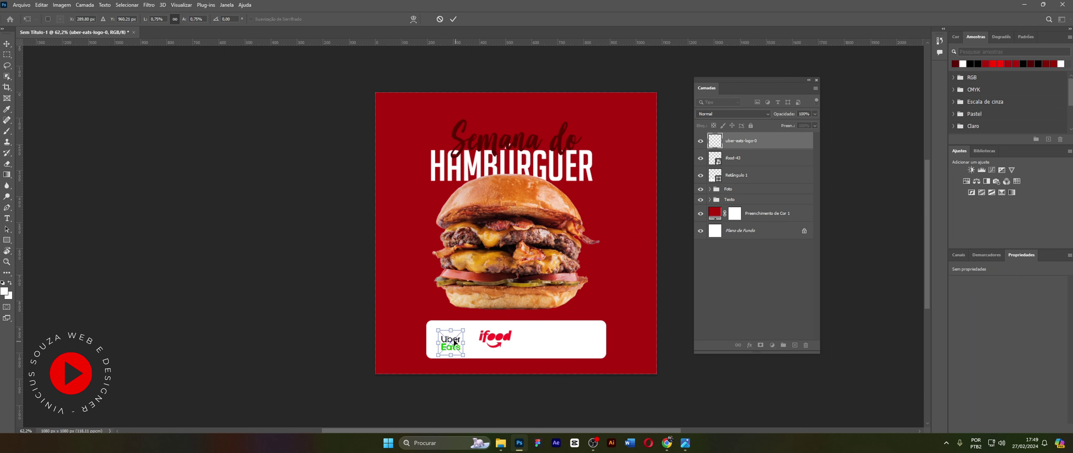
key(alt+Tab)
click(714, 144)
drag(553, 238, 554, 240)
drag(654, 235, 516, 300)
key(Return)
- Scale the iFood logo to about 2.54% and move it closer to the Uber Eats logo
click(7, 261)
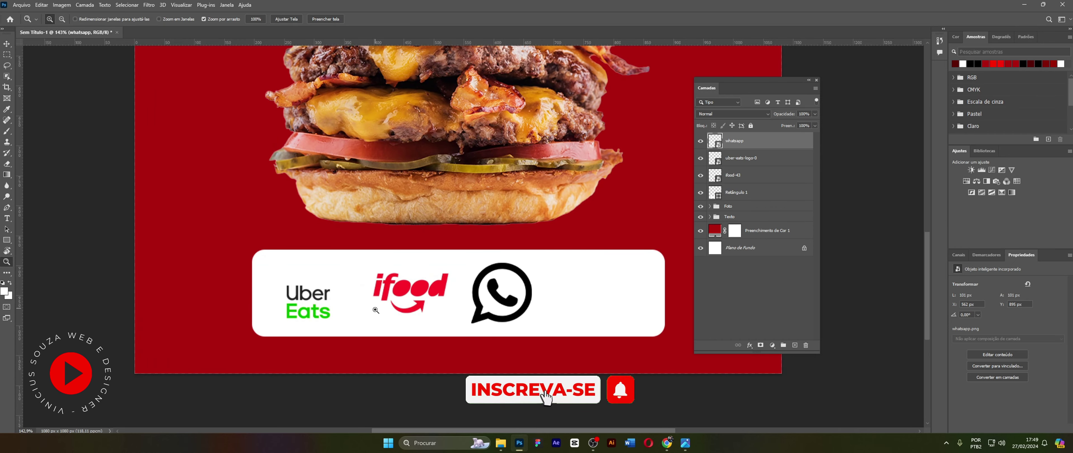
click(733, 175)
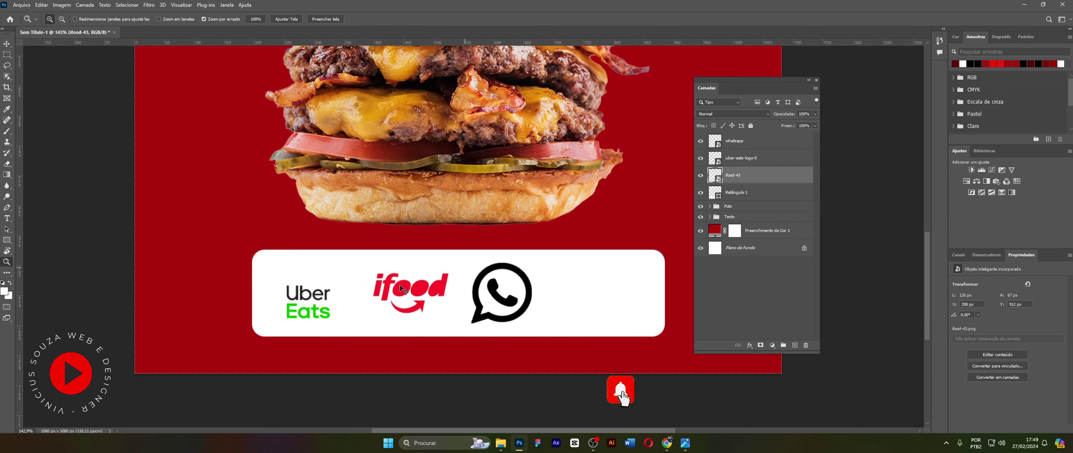
key(ctrl+t)
mouse_move(421, 295)
mouse_down()
mouse_move(409, 295)
mouse_move(432, 294)
mouse_move(406, 295)
mouse_up()
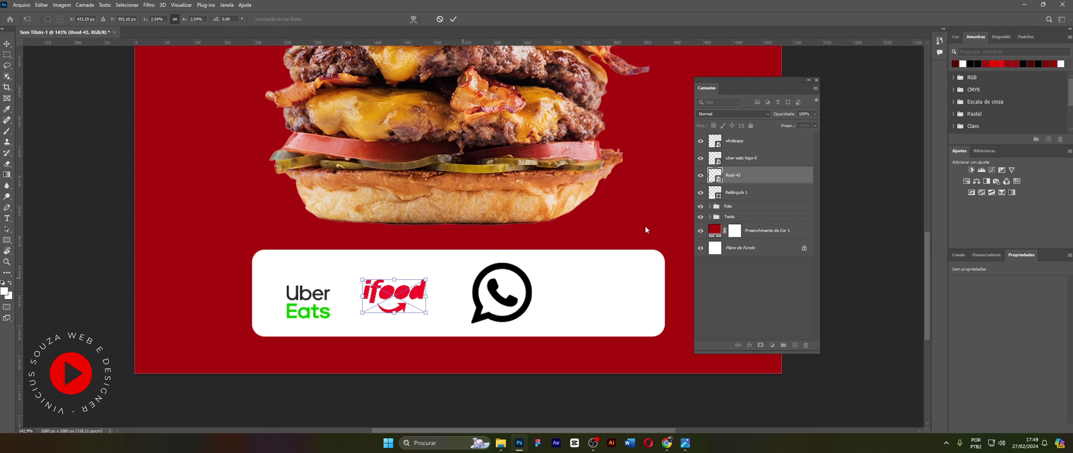
- Shrink the Uber Eats logo proportionally and centre it vertically within the white box
click(717, 163)
key(ctrl+t)
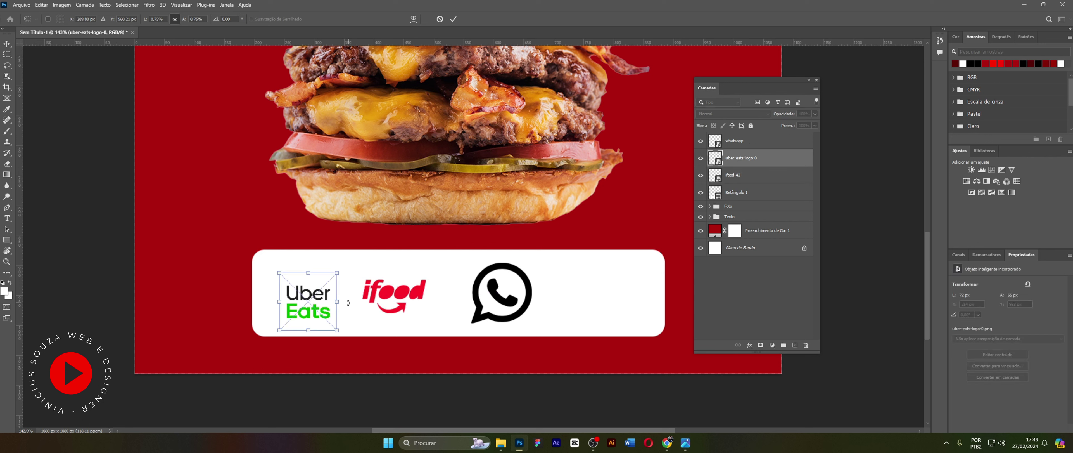
drag(307, 300, 314, 293)
mouse_move(314, 266)
mouse_down()
mouse_move(313, 278)
mouse_move(313, 267)
mouse_up()
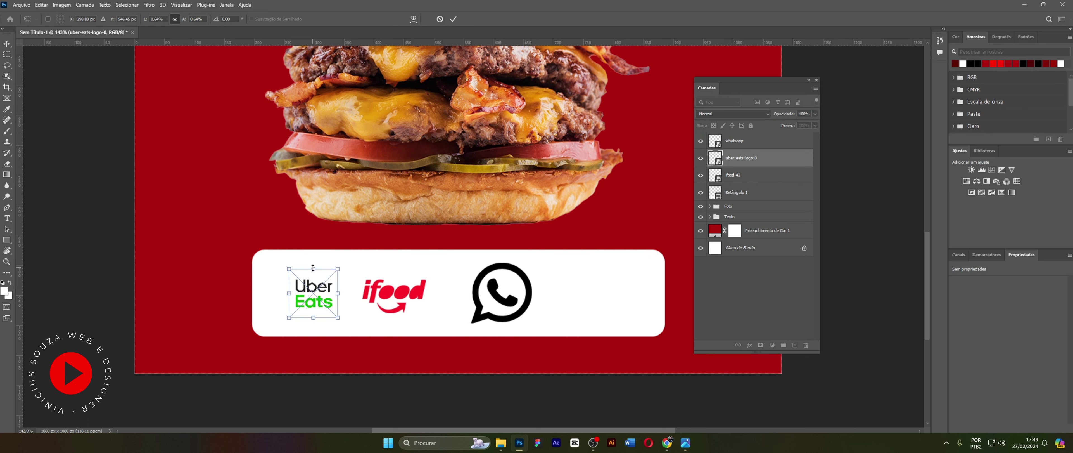
drag(314, 319, 313, 297)
drag(308, 268, 308, 272)
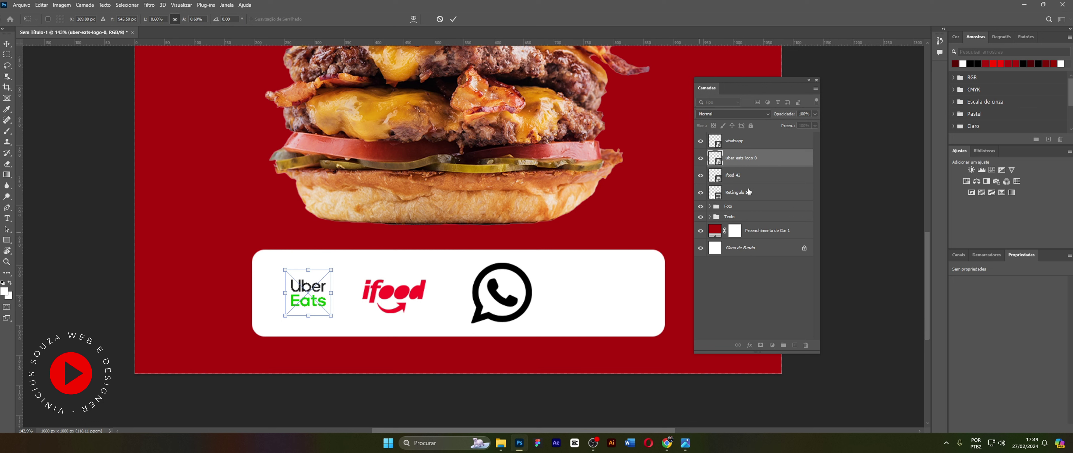
- Scale the iFood logo to about 2.36% and align it vertically with the Uber Eats logo
click(752, 176)
key(ctrl+t)
drag(427, 295, 402, 294)
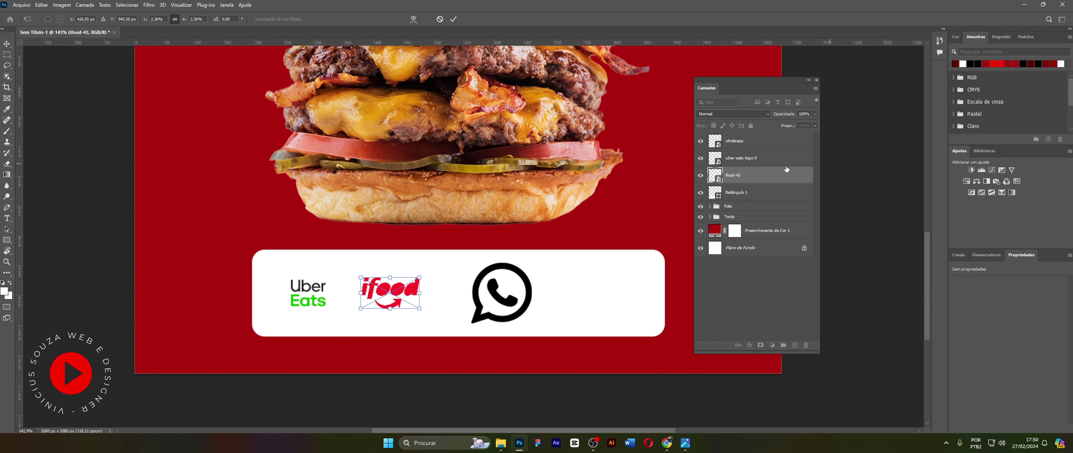
- Scale the WhatsApp icon to about 5.2% and align it vertically with the iFood logo, leaving room for text beside it
click(712, 159)
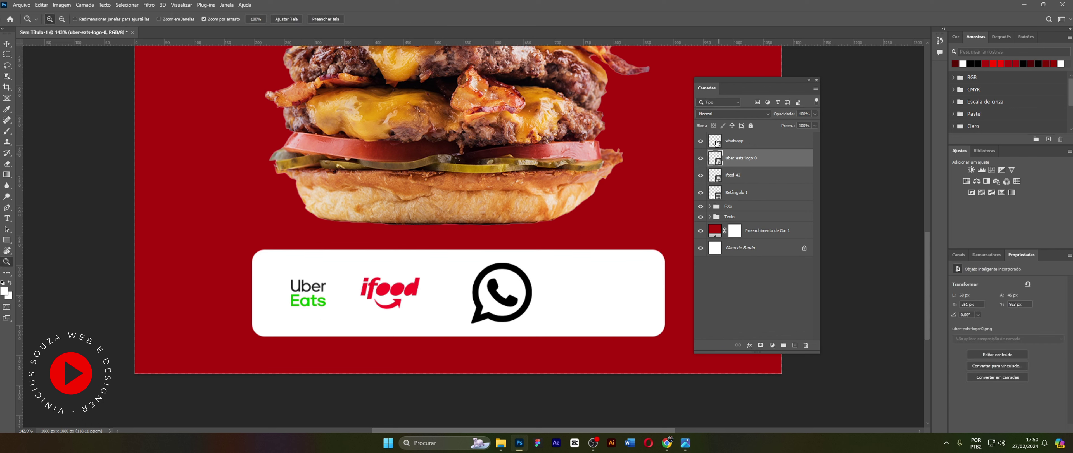
click(717, 142)
key(ctrl+t)
drag(533, 260, 524, 276)
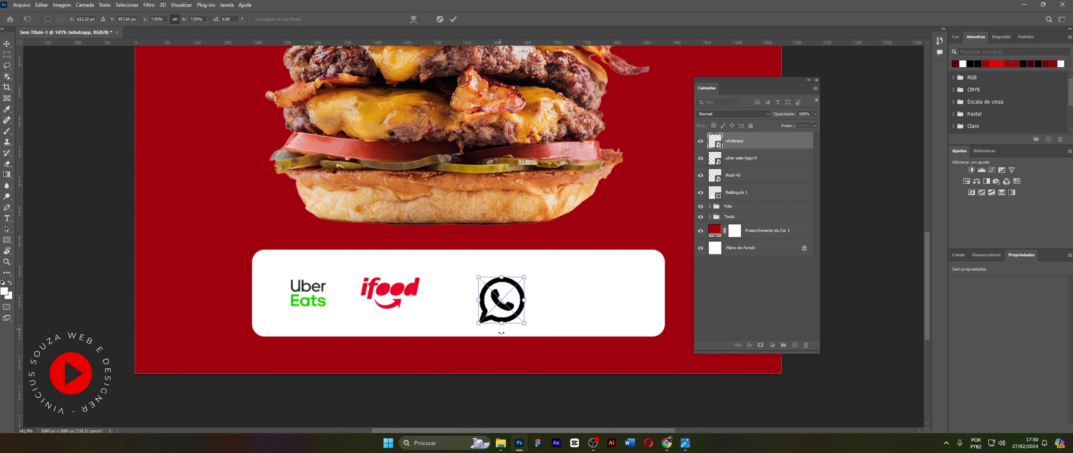
drag(501, 325, 480, 296)
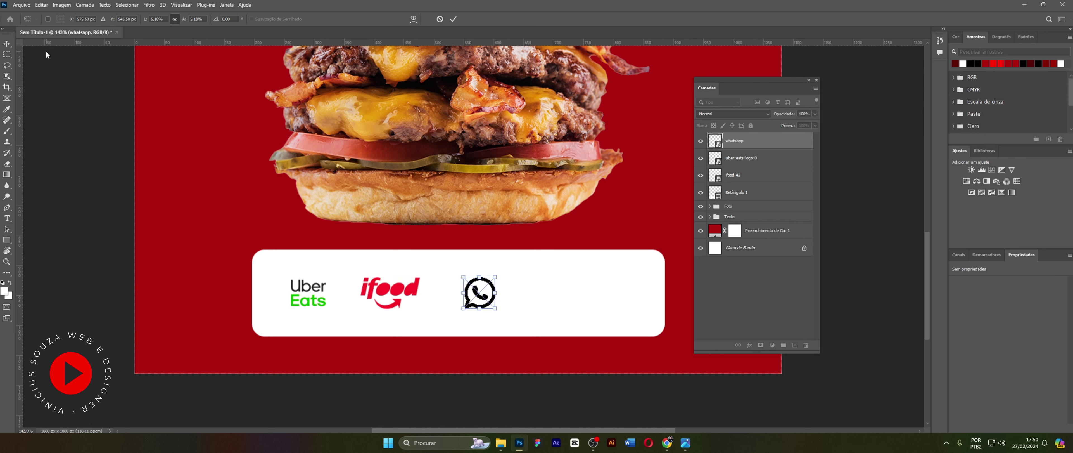
- Add a placeholder text line over the white box in Montserrat Regular with the darkest red swatch colour
click(7, 218)
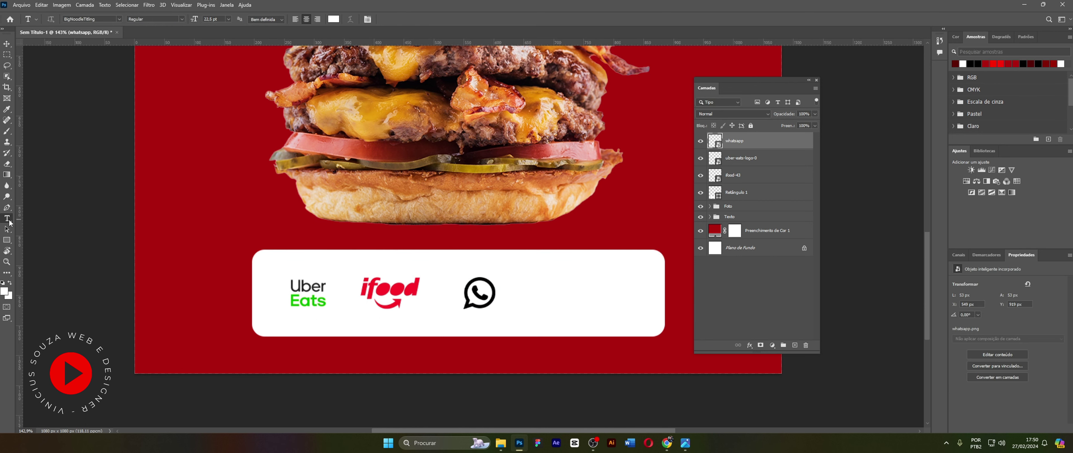
click(527, 285)
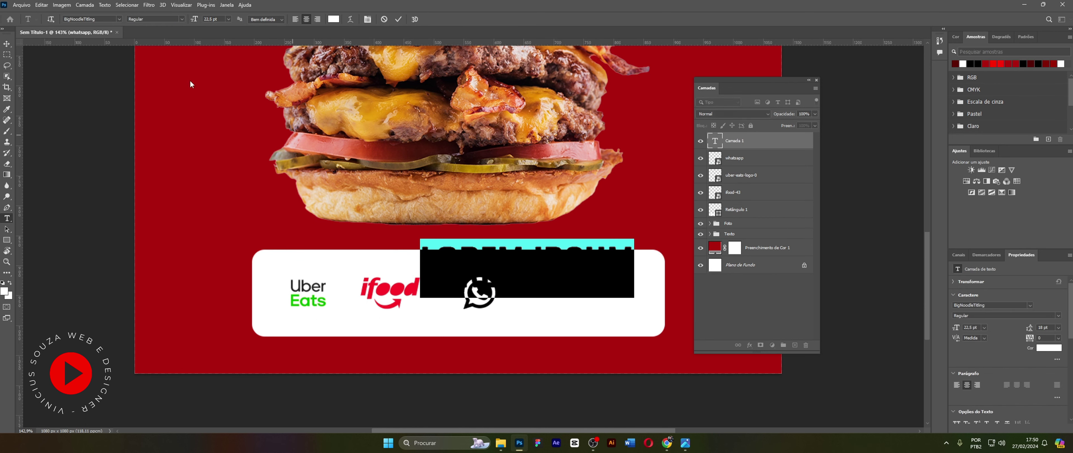
click(119, 18)
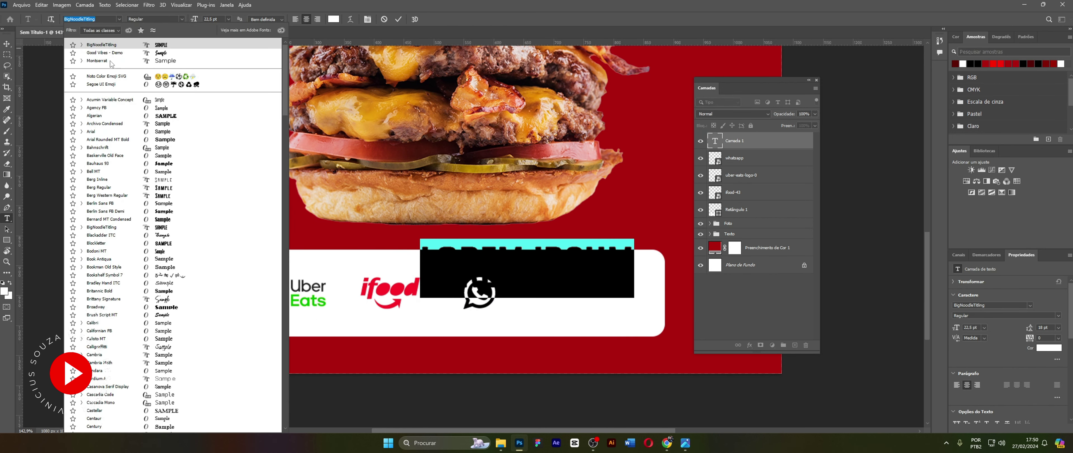
click(125, 57)
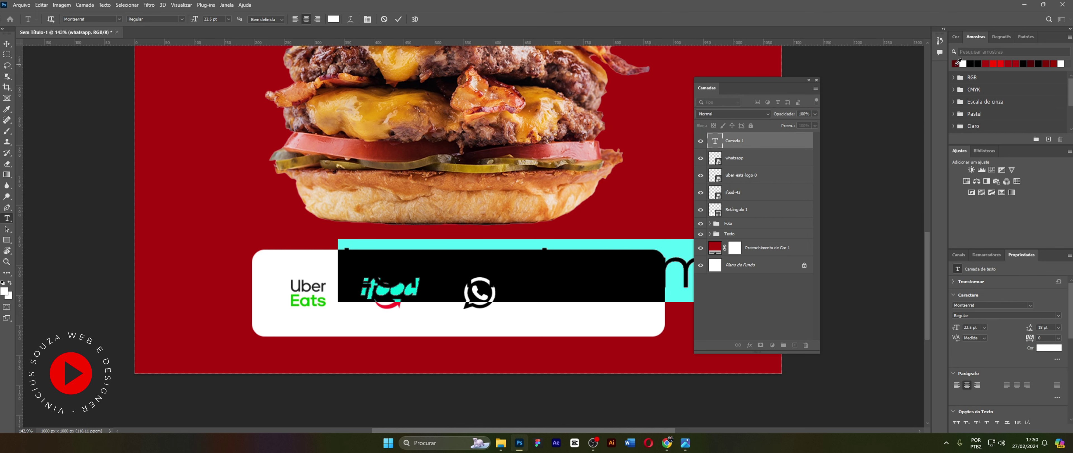
click(954, 63)
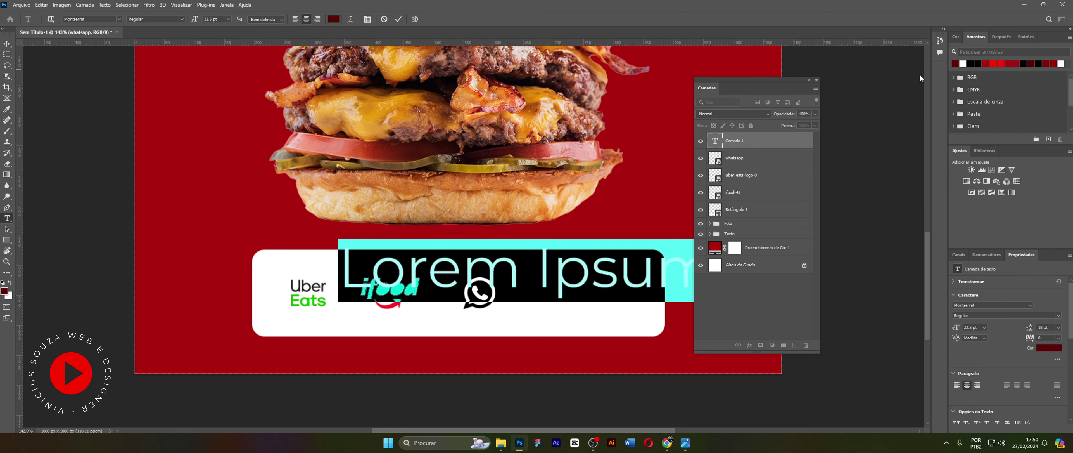
- Scale down the placeholder text and position it beside the WhatsApp icon inside the white box
click(719, 144)
key(ctrl+t)
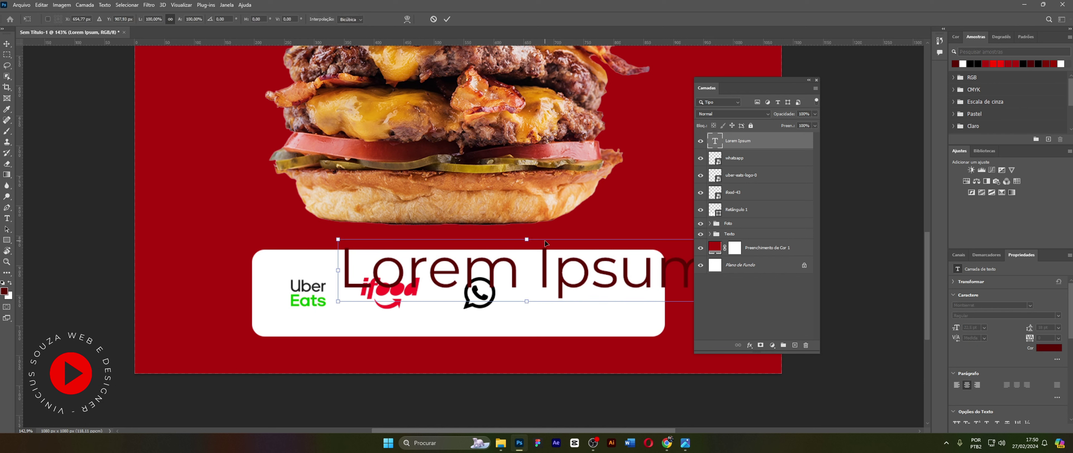
drag(528, 239, 571, 296)
key(Return)
- Recolour the placeholder text with the red sampled from the canvas background
double_click(715, 141)
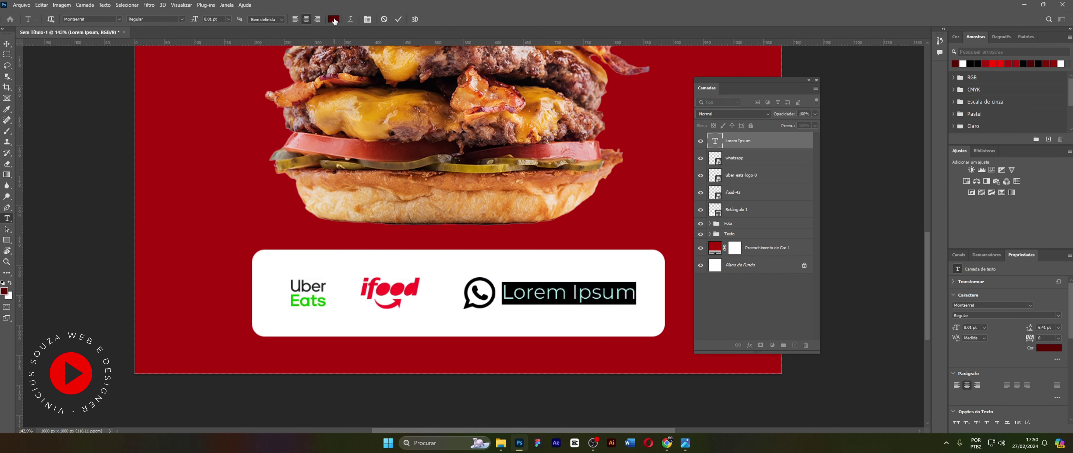
click(333, 19)
click(229, 165)
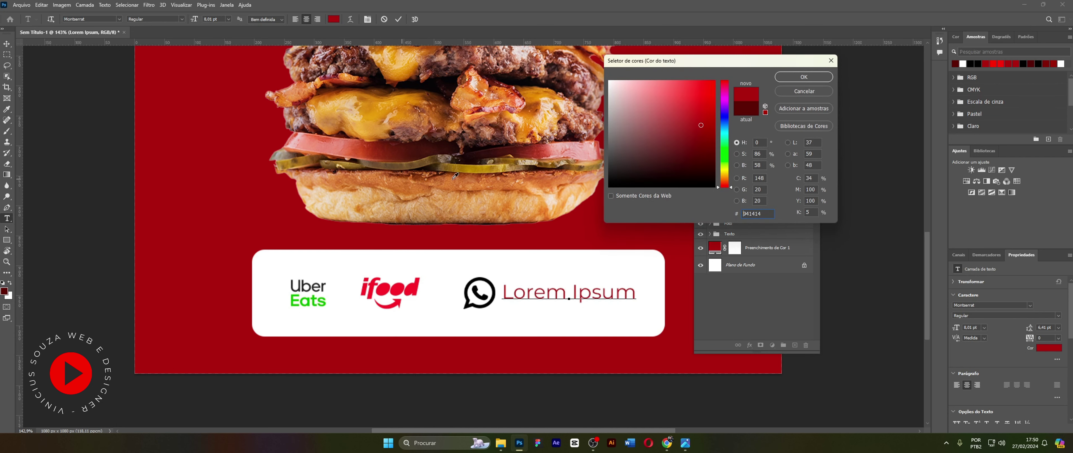
click(796, 79)
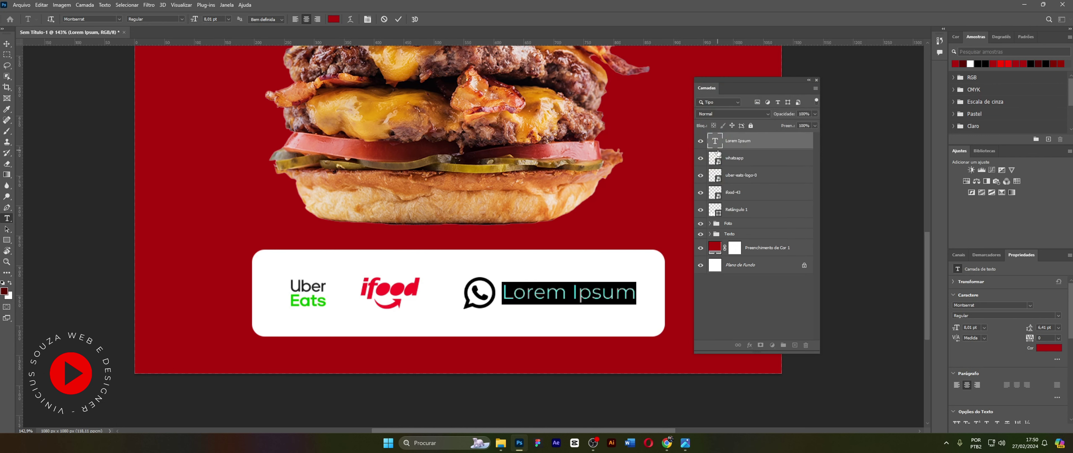
- Replace the placeholder text with the contact phone number
text((9)
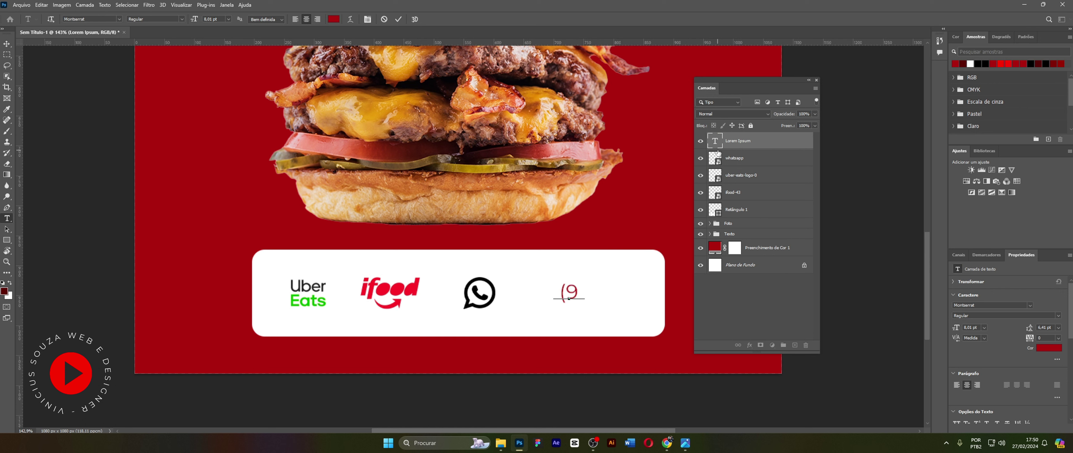
text(9) 9999-)
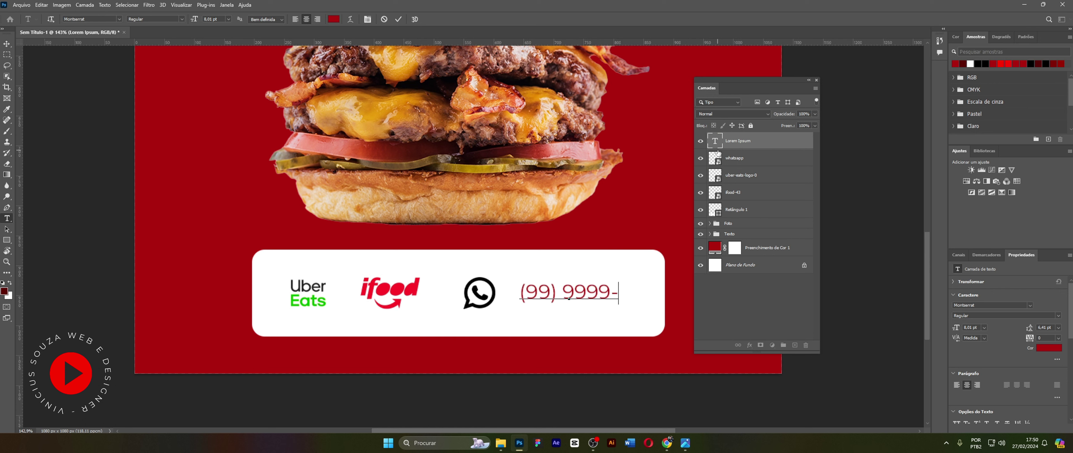
text(9999)
key(ctrl+Return)
- Scale the phone number text to about 91% and position it just beside the WhatsApp icon
key(ctrl+t)
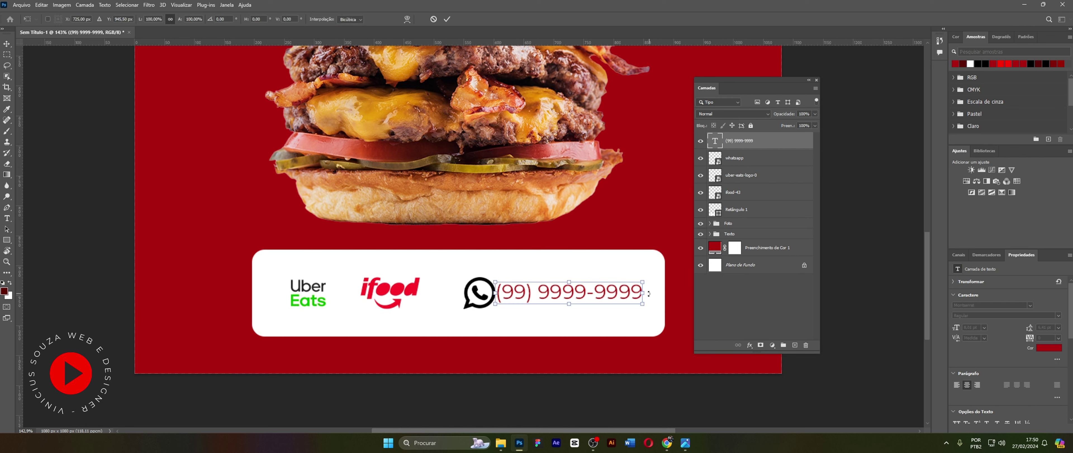
drag(643, 292, 631, 293)
drag(511, 297, 534, 296)
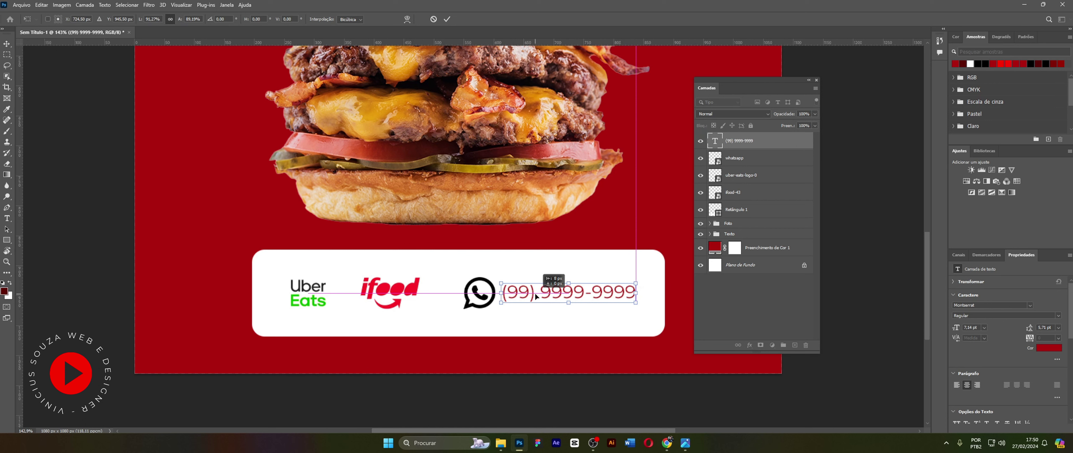
- Move the iFood logo about 8 px to the right to even its spacing between the Uber Eats logo and the WhatsApp icon
click(732, 160)
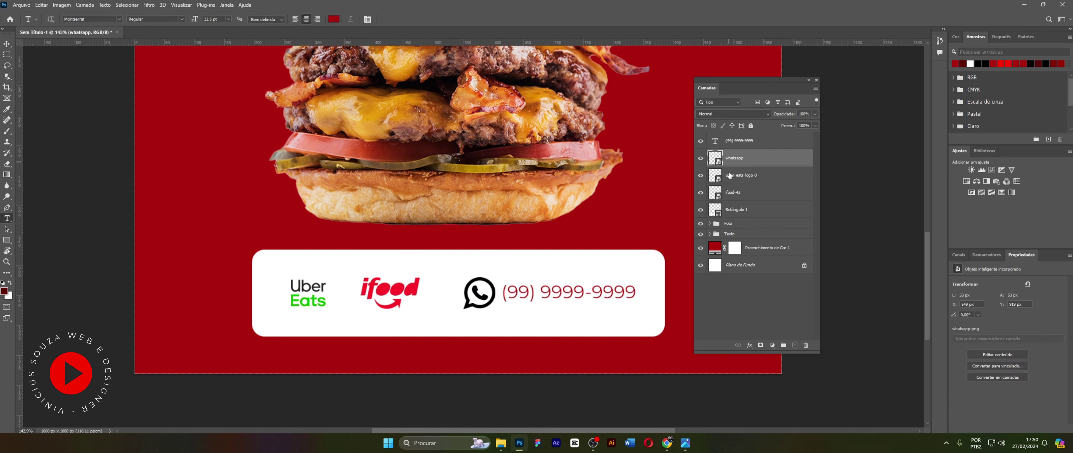
click(730, 175)
click(733, 193)
click(721, 161)
click(739, 212)
click(737, 192)
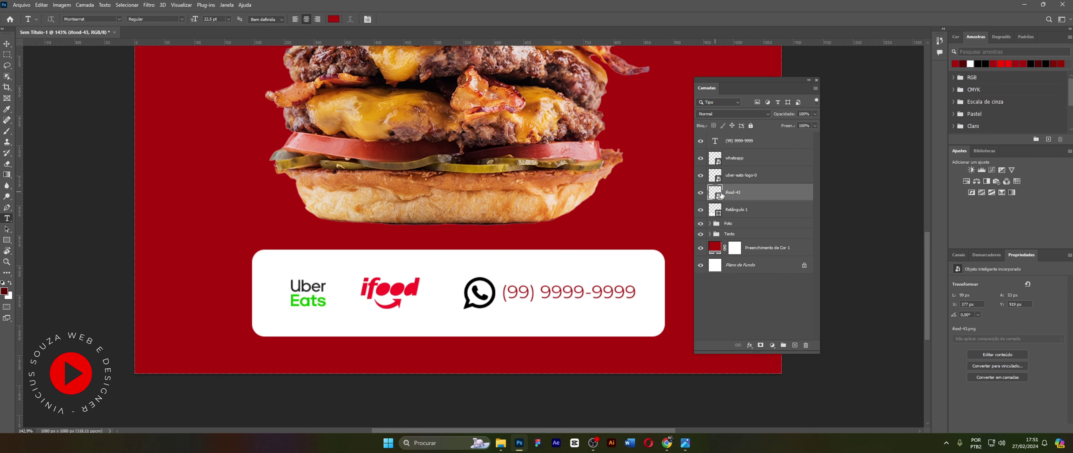
key(ctrl+t)
drag(379, 284, 384, 283)
key(Return)
key(t)
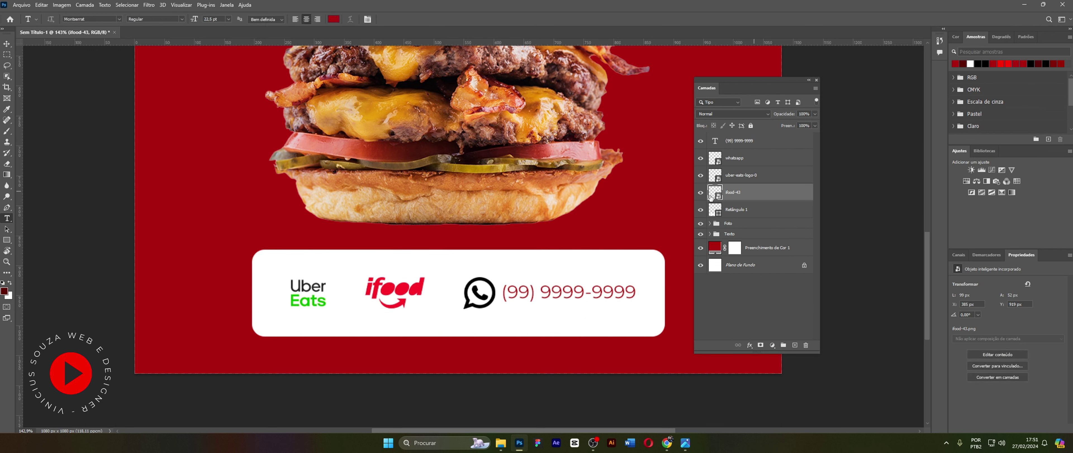
- Apply a dark red #941414 Color Overlay to the iFood logo and copy that effect to the Uber Eats logo and WhatsApp icon
right_click(766, 198)
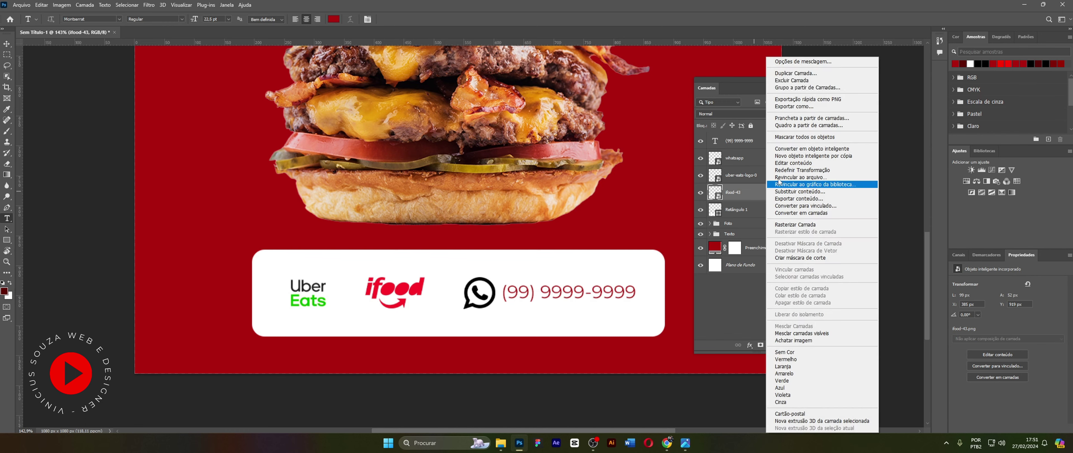
click(793, 61)
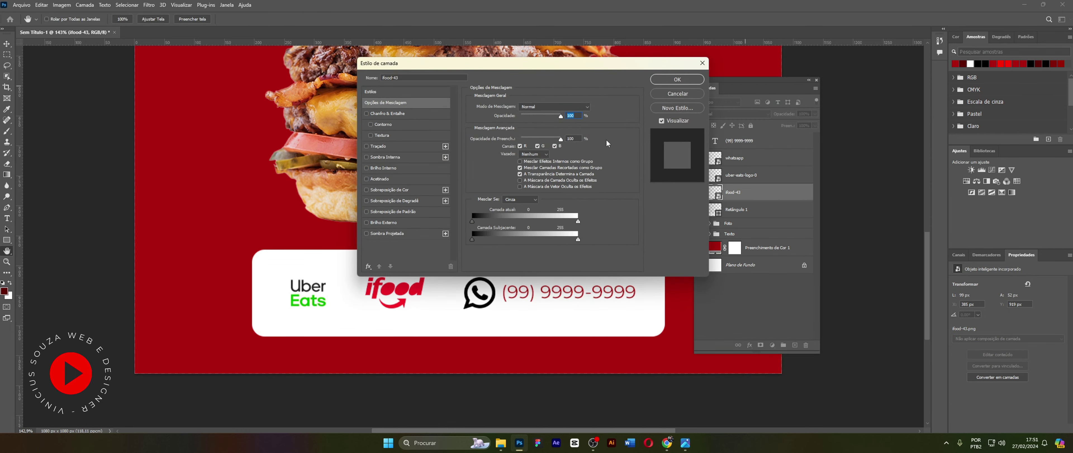
click(366, 190)
click(380, 192)
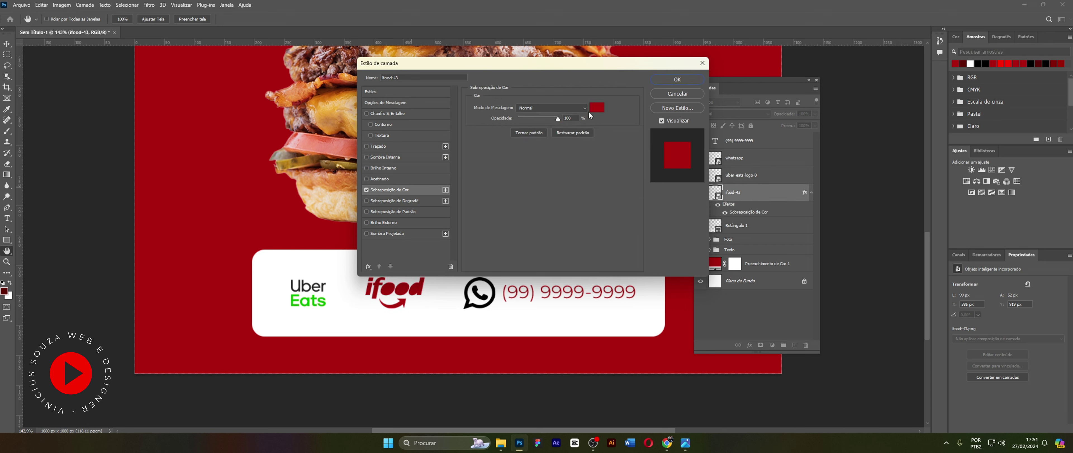
click(591, 107)
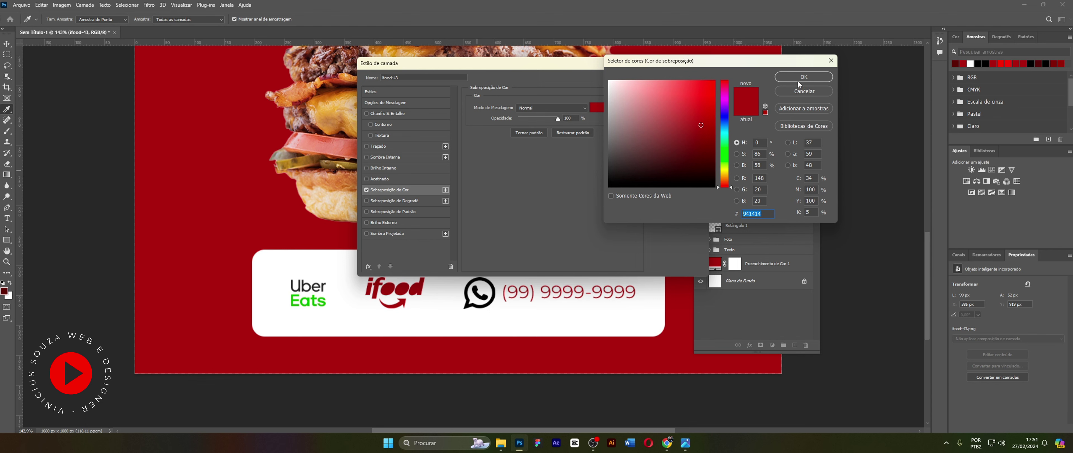
click(803, 76)
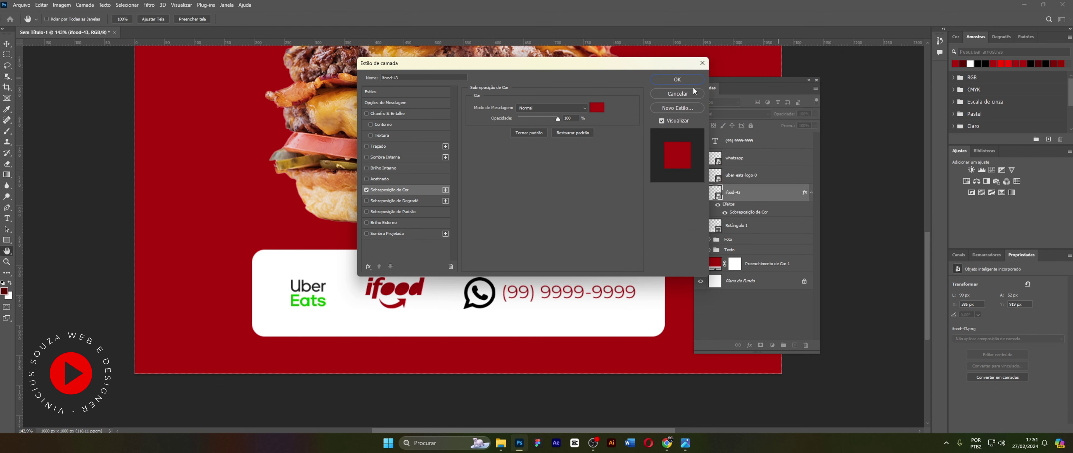
click(687, 81)
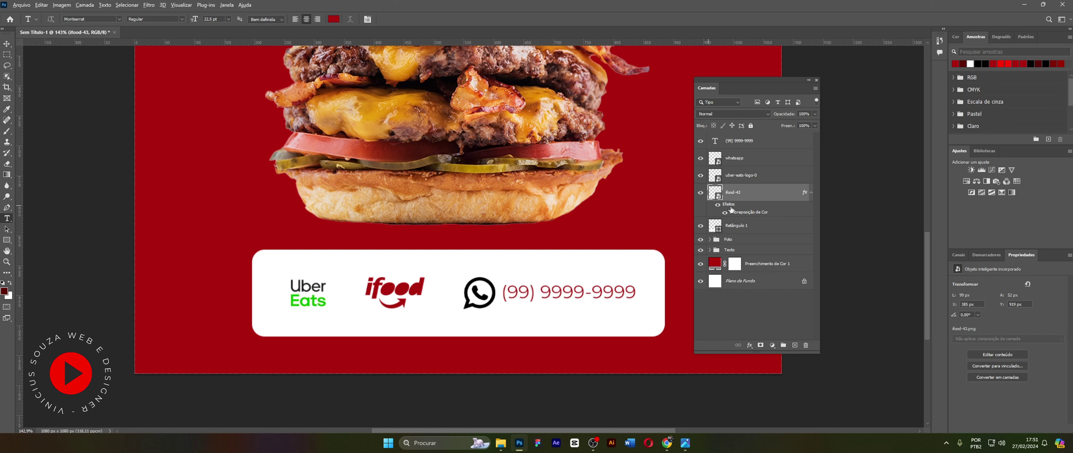
drag(731, 208, 734, 183)
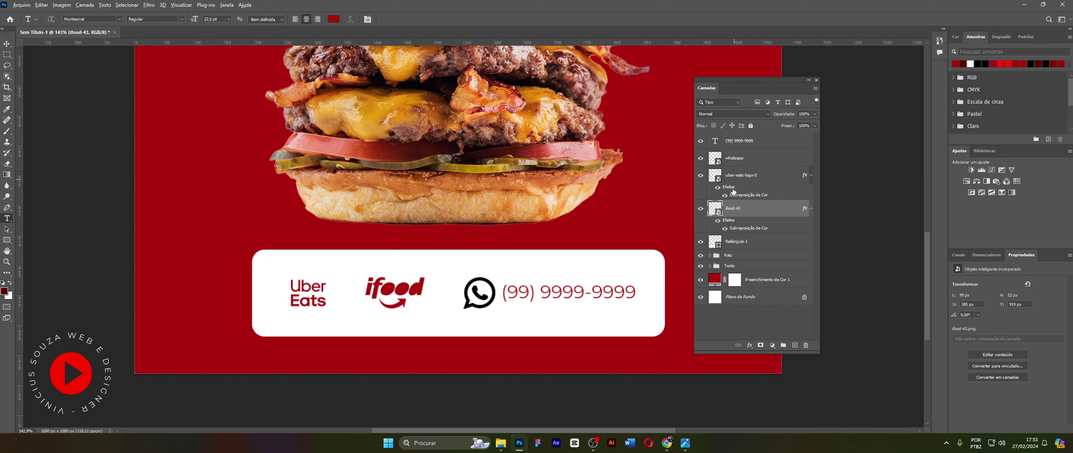
drag(732, 189, 734, 164)
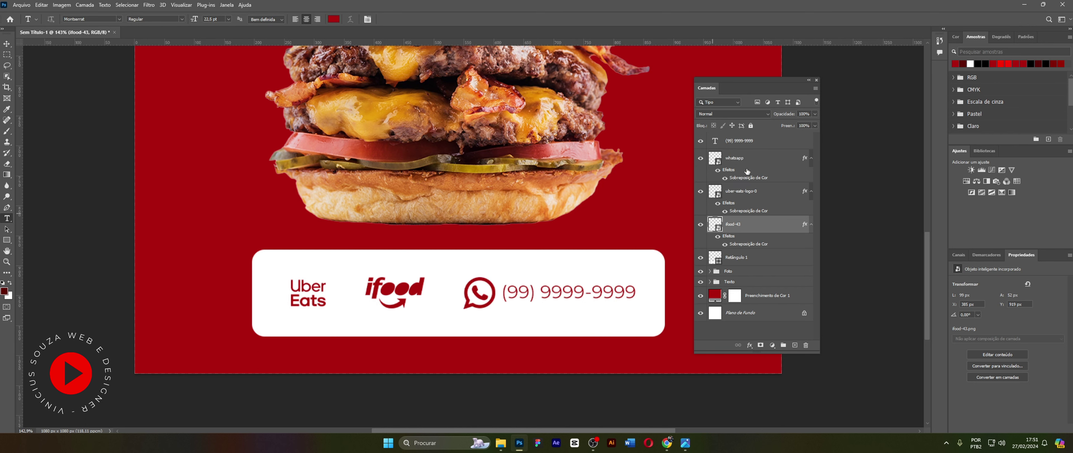
- Group the WhatsApp icon with the phone number text and name the group "Tel"
right_click(760, 157)
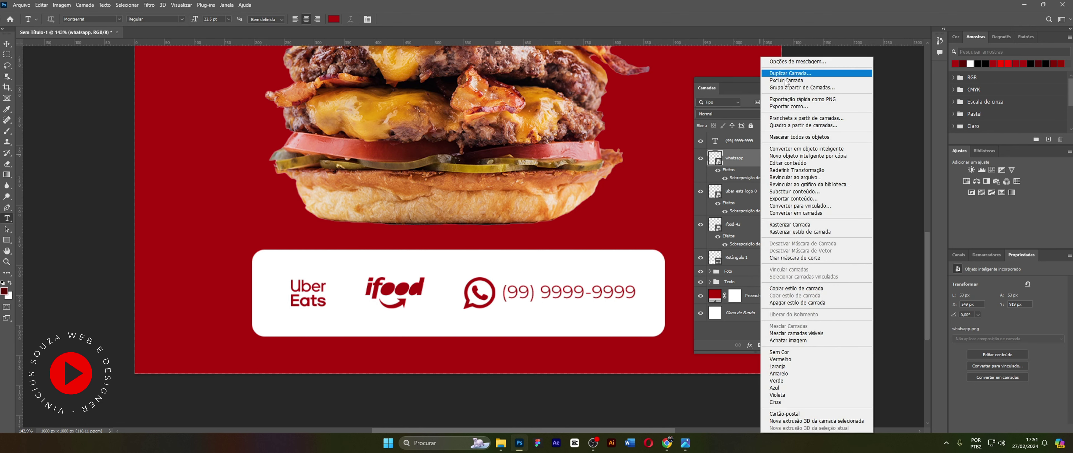
click(740, 165)
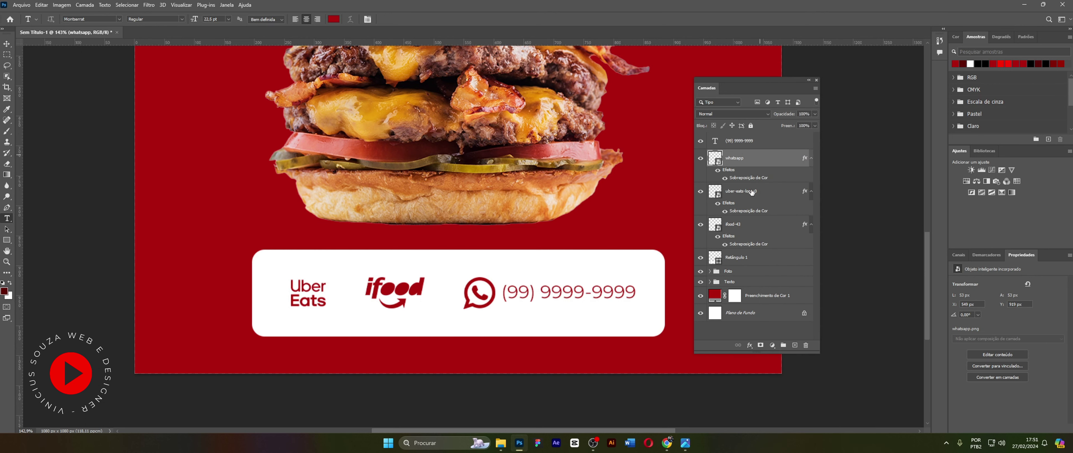
shift+click(744, 142)
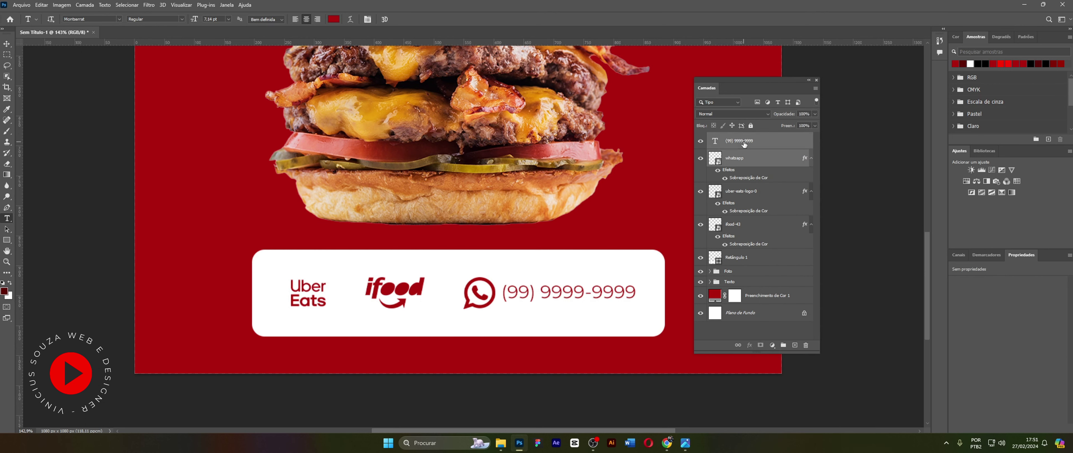
key(ctrl+g)
double_click(736, 137)
text(T)
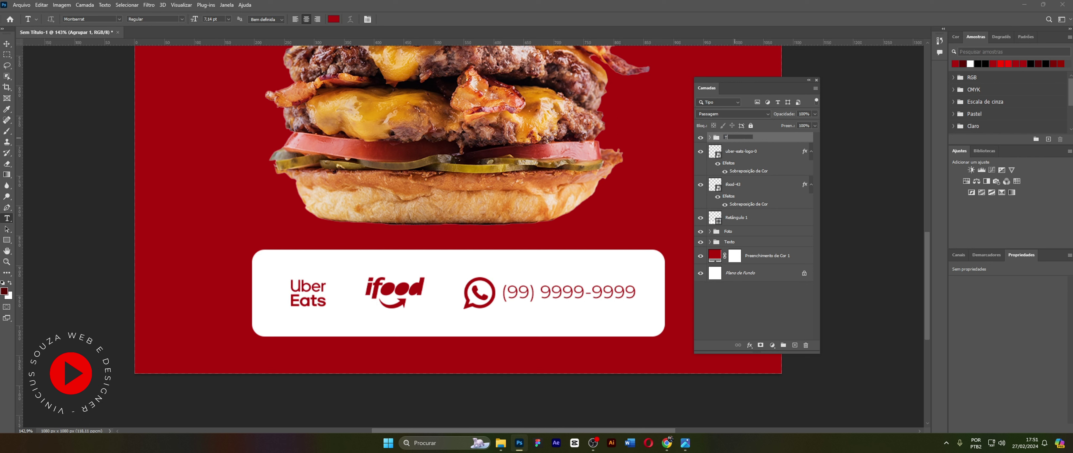
text(el)
key(Return)
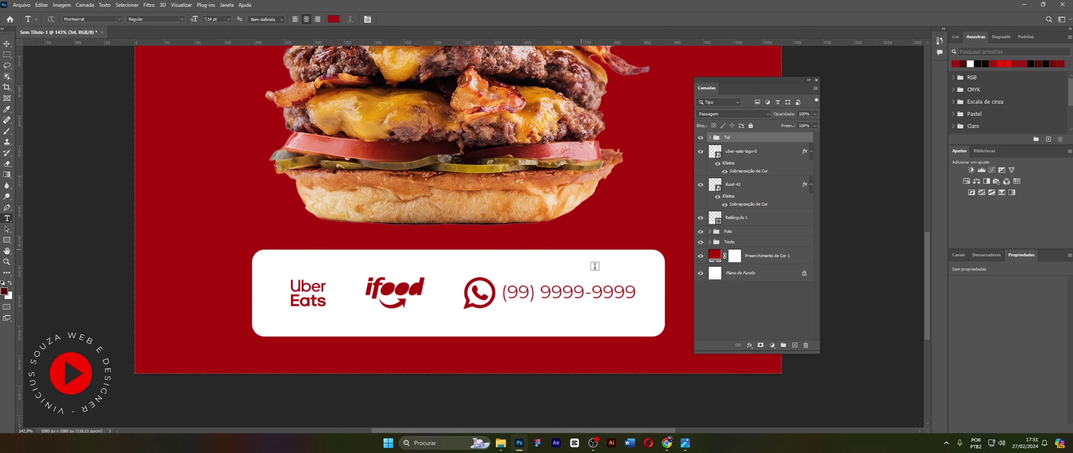
click(700, 138)
click(701, 138)
- Try distributing the spacing of the Tel group, Uber Eats logo and iFood logo vertically
click(718, 186)
shift+click(720, 148)
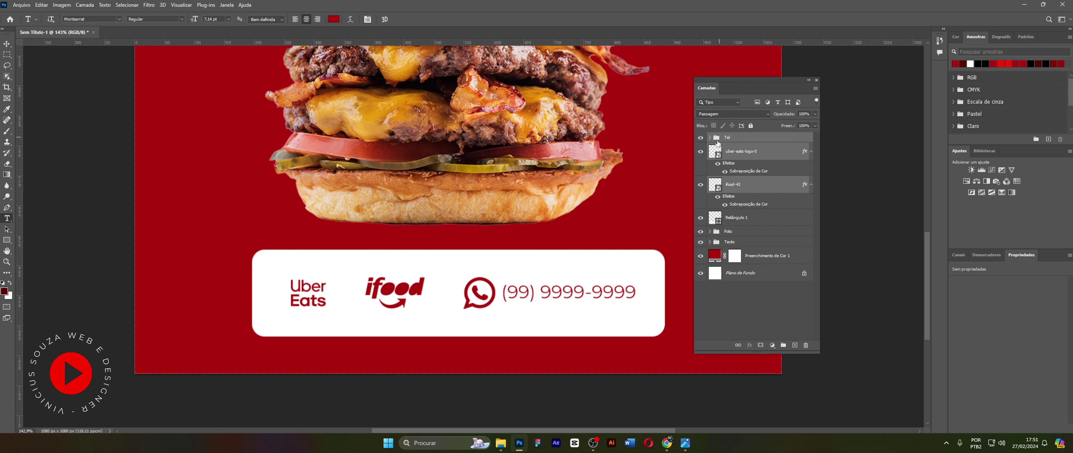
click(8, 45)
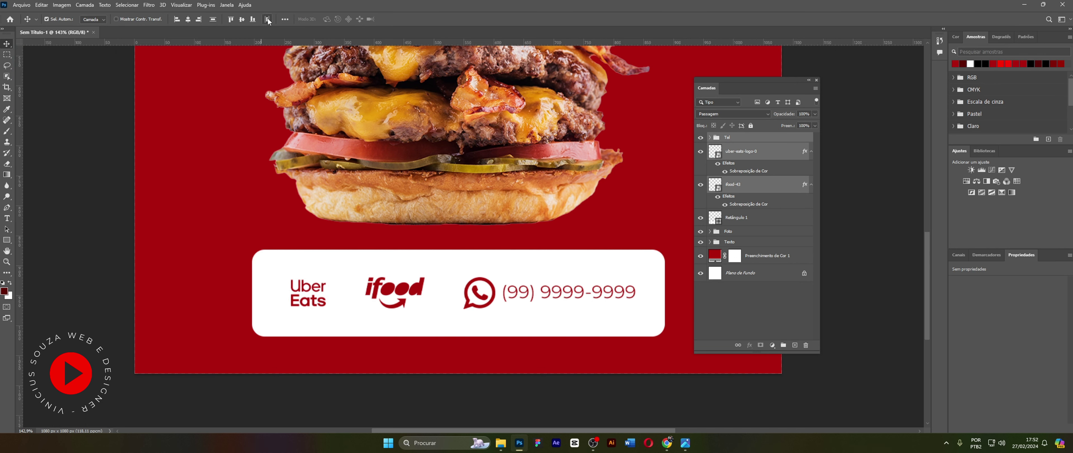
click(285, 19)
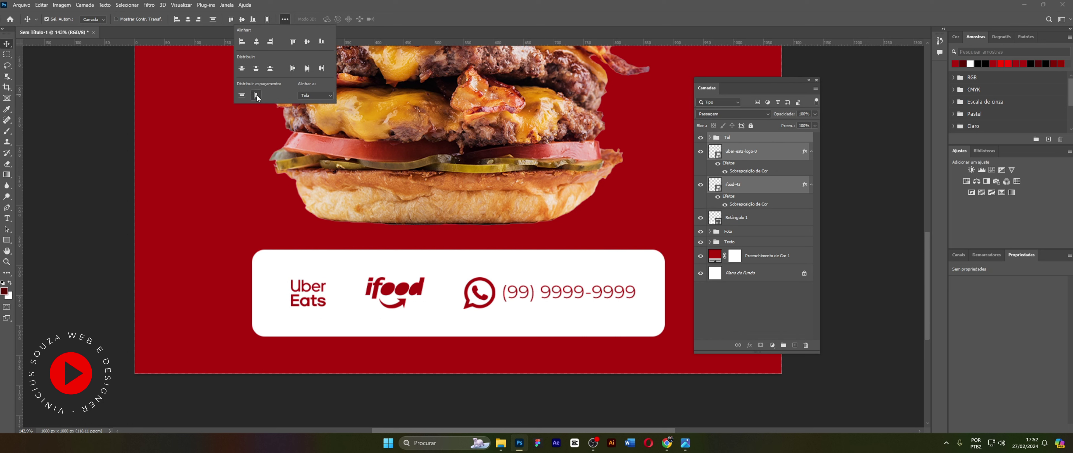
click(747, 137)
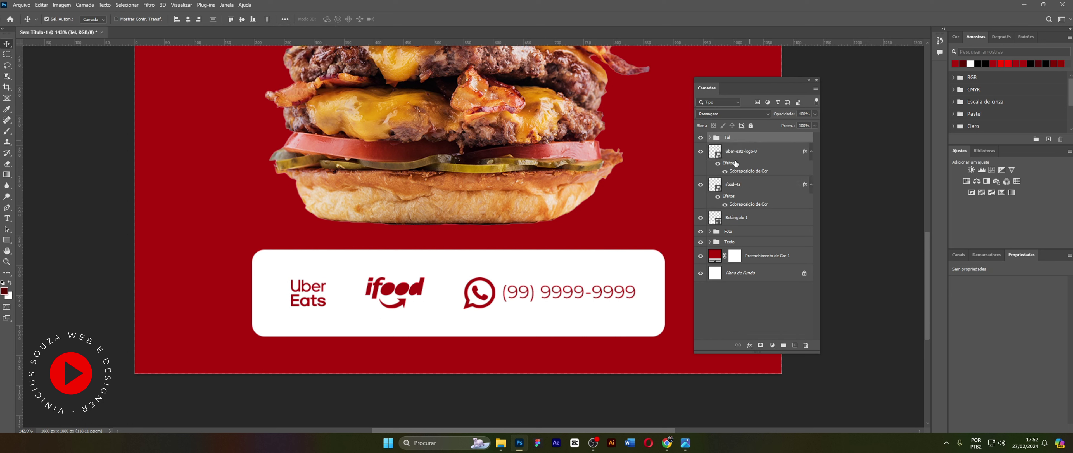
shift+click(726, 184)
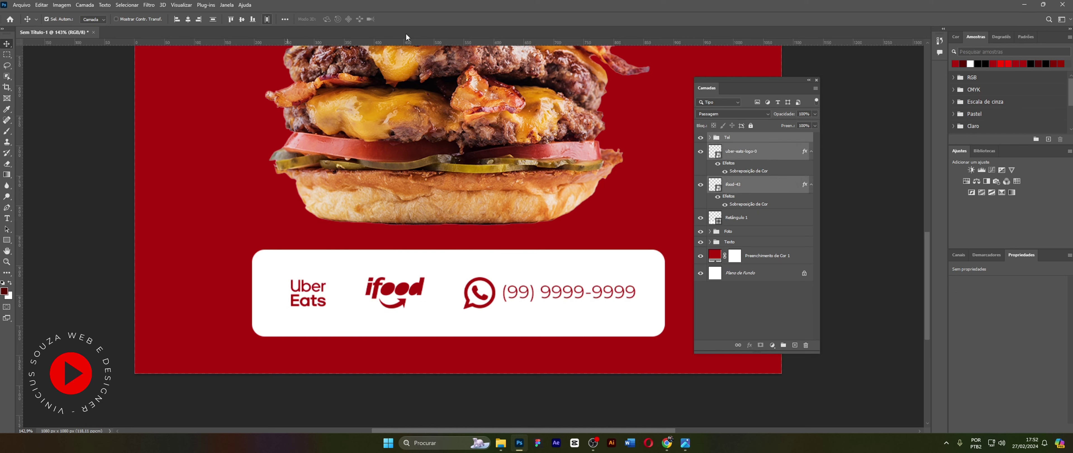
click(286, 19)
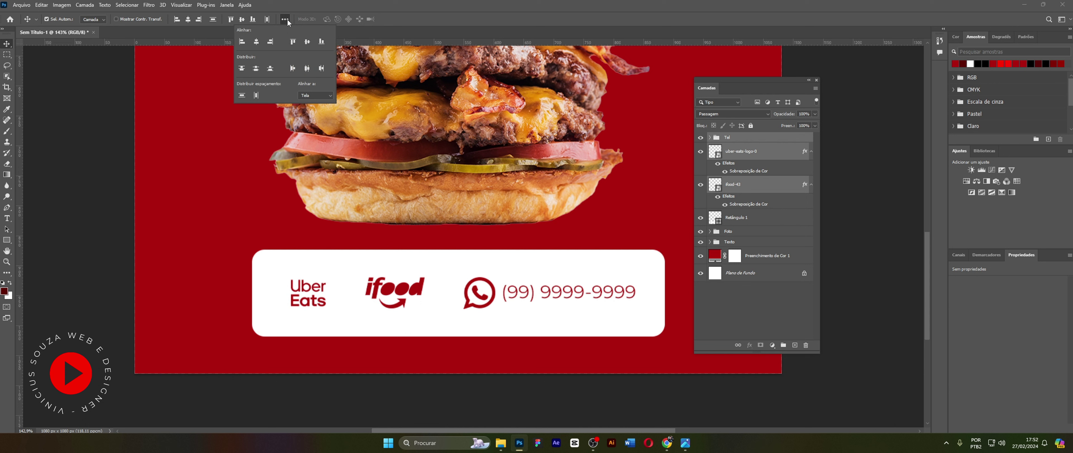
click(240, 96)
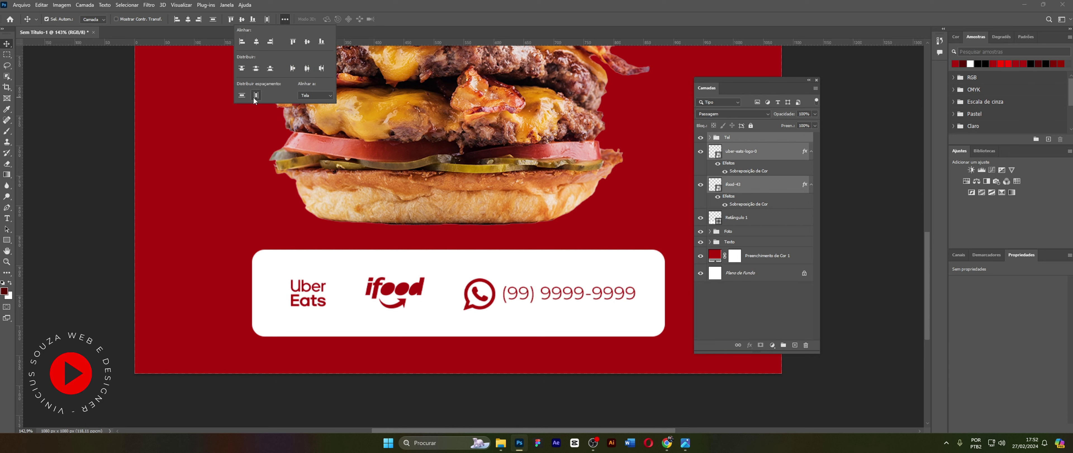
- Move the Tel group left against the iFood logo and distribute the horizontal spacing of both logos and the group
click(735, 139)
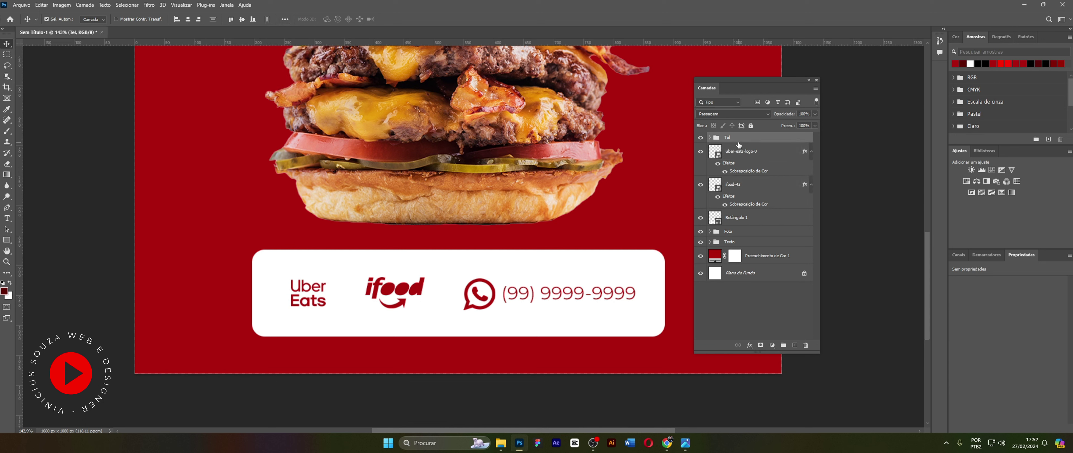
key(ctrl+t)
drag(577, 287, 530, 296)
key(Return)
click(748, 186)
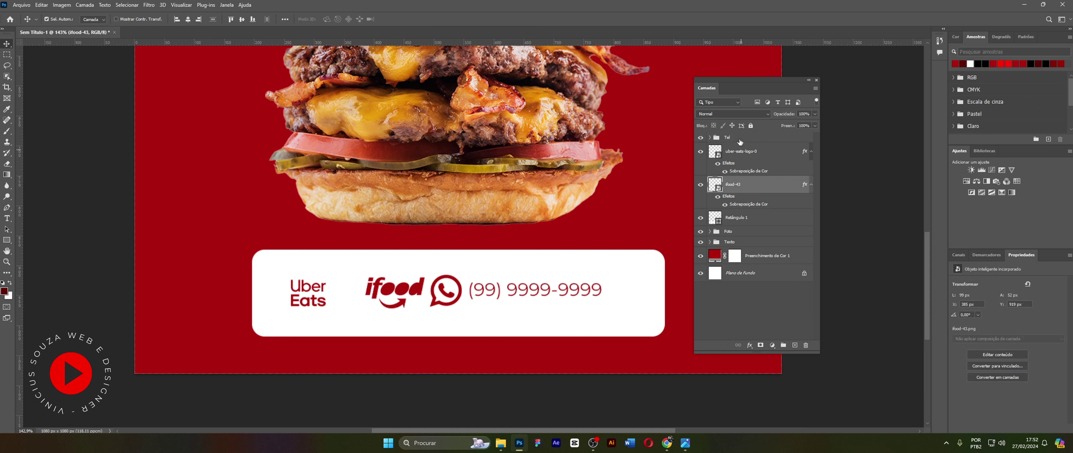
ctrl+click(739, 146)
click(267, 19)
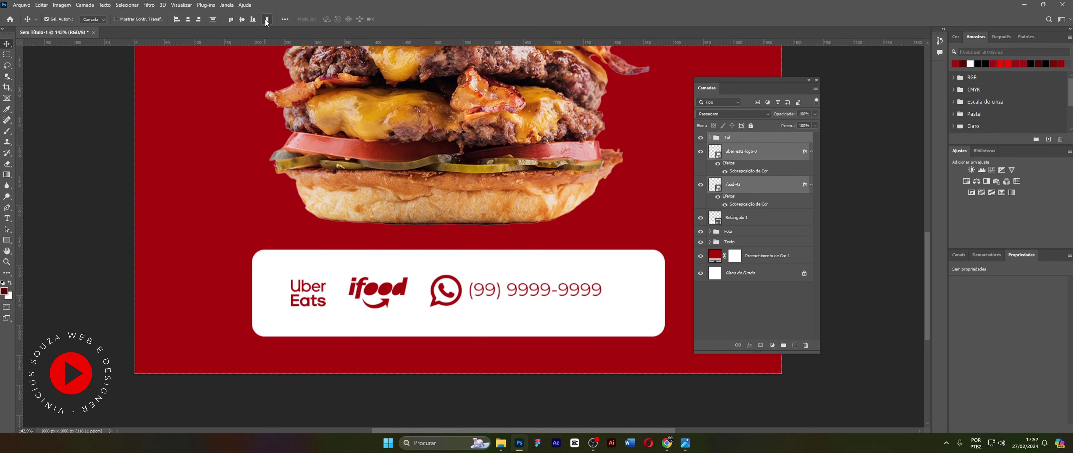
- Move the Tel group right to X 722 px, close to the white box's right edge
click(735, 137)
key(ctrl+t)
drag(558, 290, 608, 290)
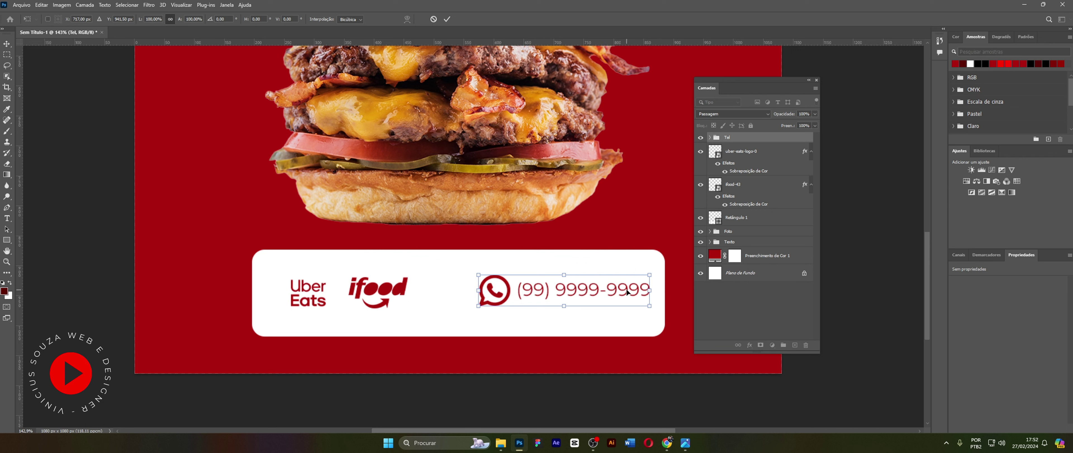
key(Right)
key(Right)
key(Right)
key(Right)
key(Right)
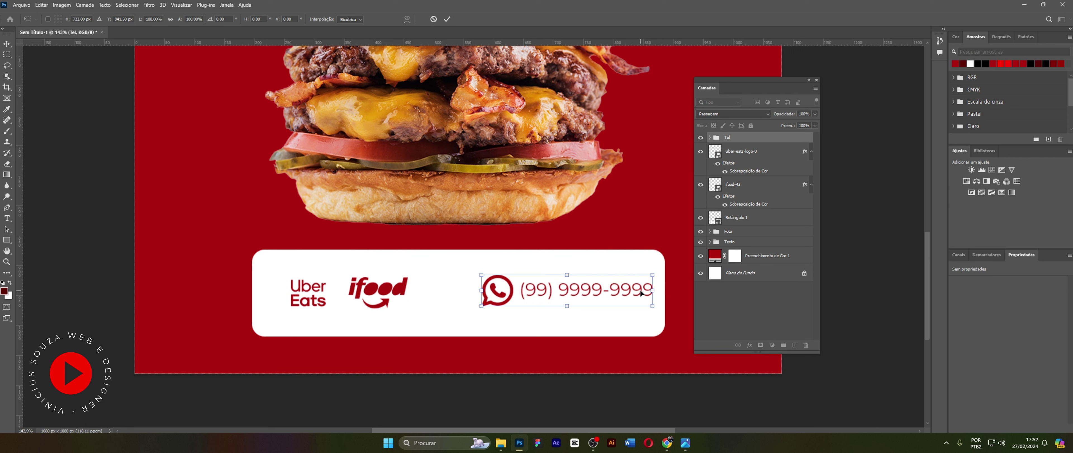
click(713, 195)
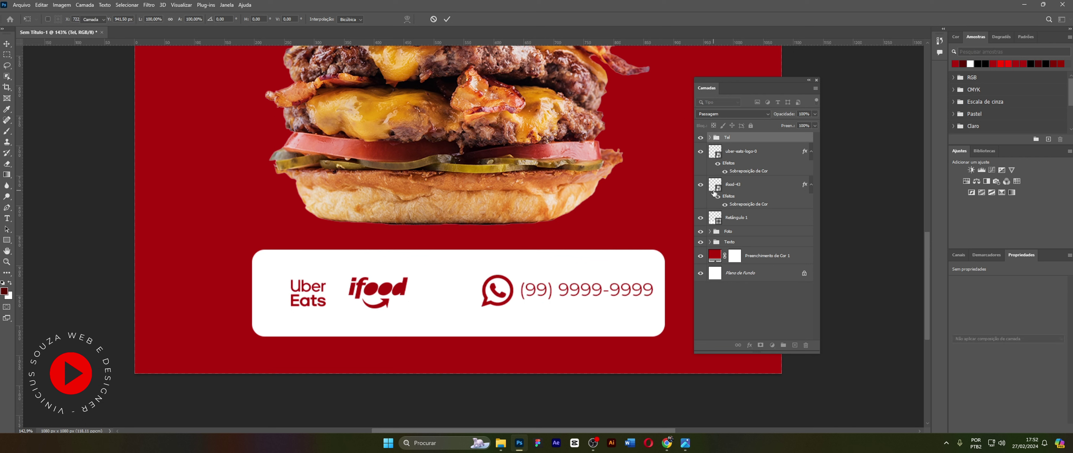
- Shift the Uber Eats logo towards the white box's left edge and even out the spacing between both logos and the Tel group
key(ctrl+t)
key(Return)
ctrl+click(308, 294)
key(ctrl+t)
drag(315, 296, 286, 294)
key(Return)
- Enlarge the white rounded rectangle to 754 x 148 px and centre it horizontally on the canvas
click(452, 311)
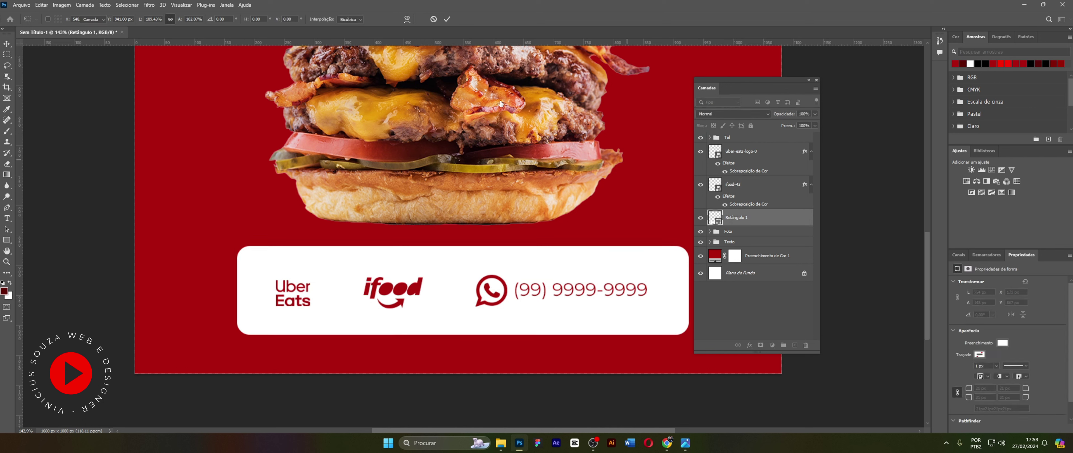
click(190, 20)
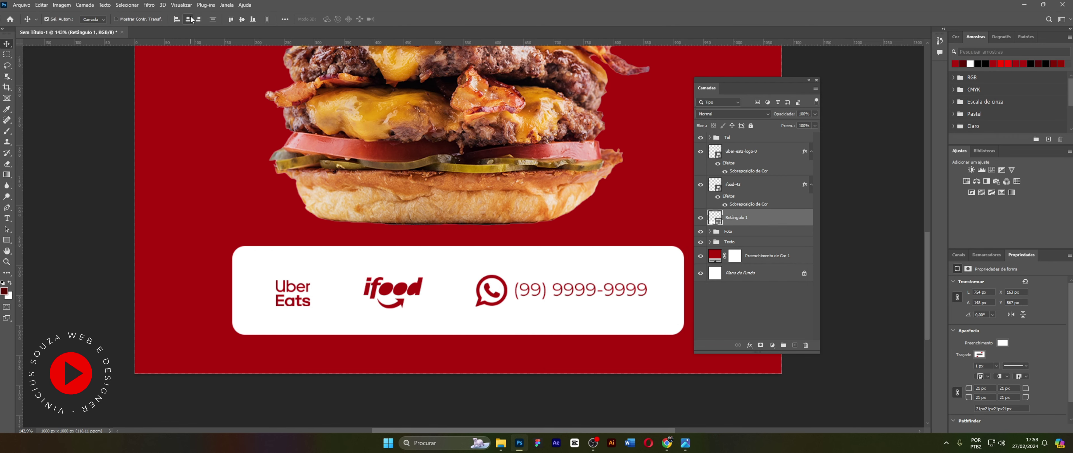
- Group the Tel group with the Uber Eats and iFood logos and name the new group "Info"
click(7, 261)
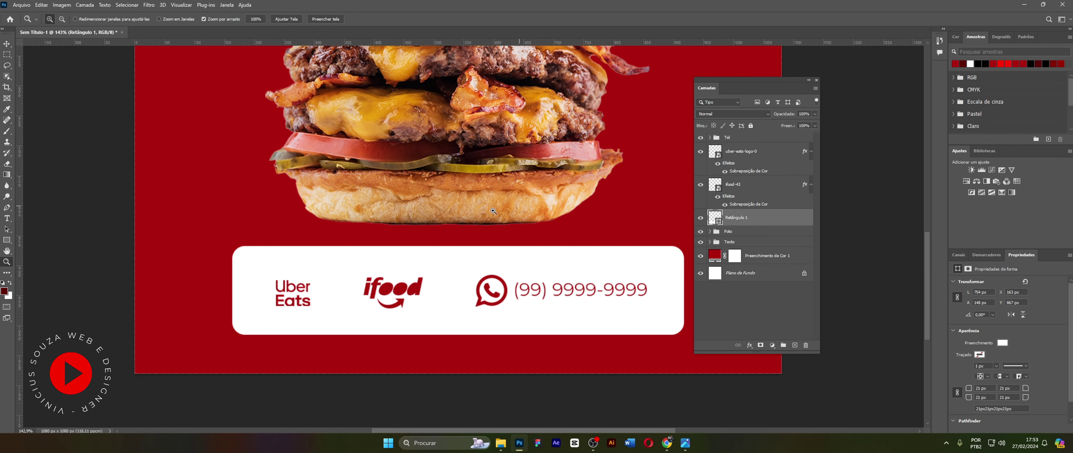
drag(494, 211, 546, 186)
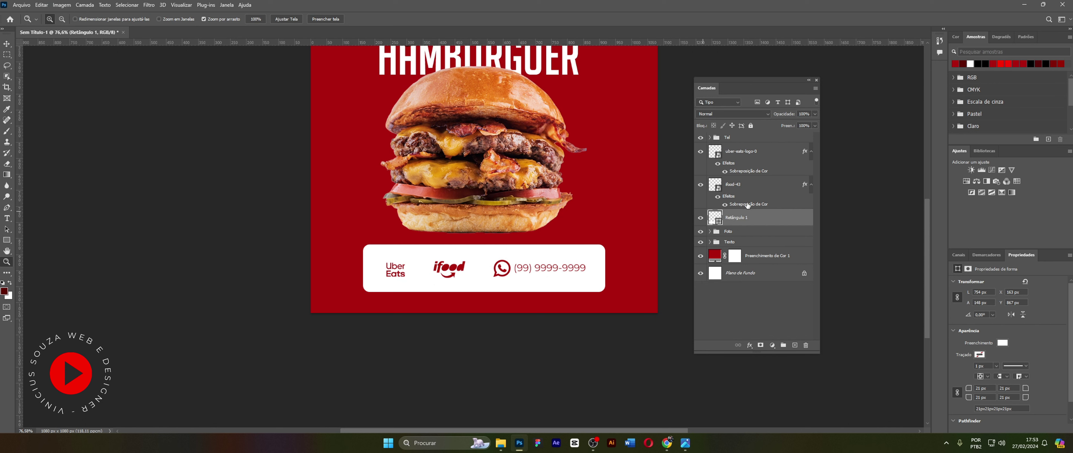
click(737, 192)
shift+click(722, 141)
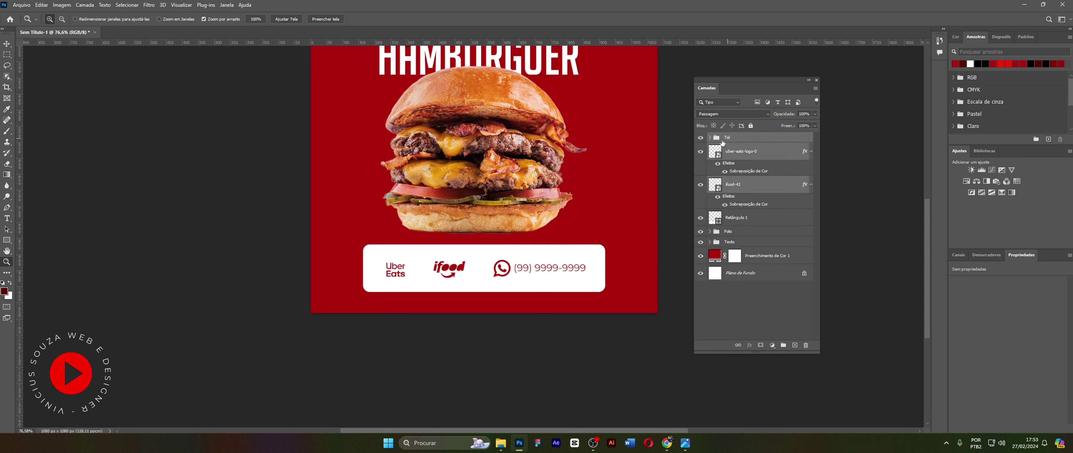
key(ctrl+g)
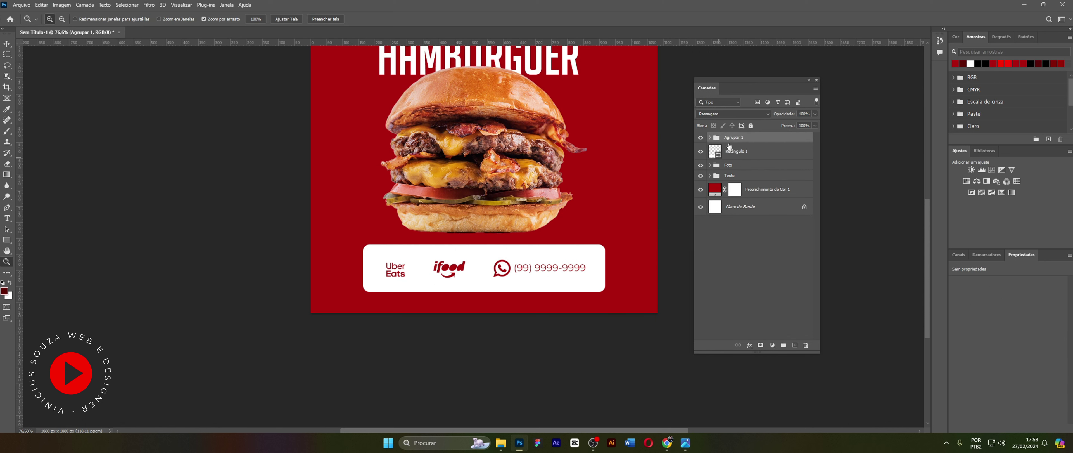
double_click(733, 137)
text(Info)
key(Return)
- Align the Info group with the white rounded rectangle on their horizontal and vertical centres
click(754, 150)
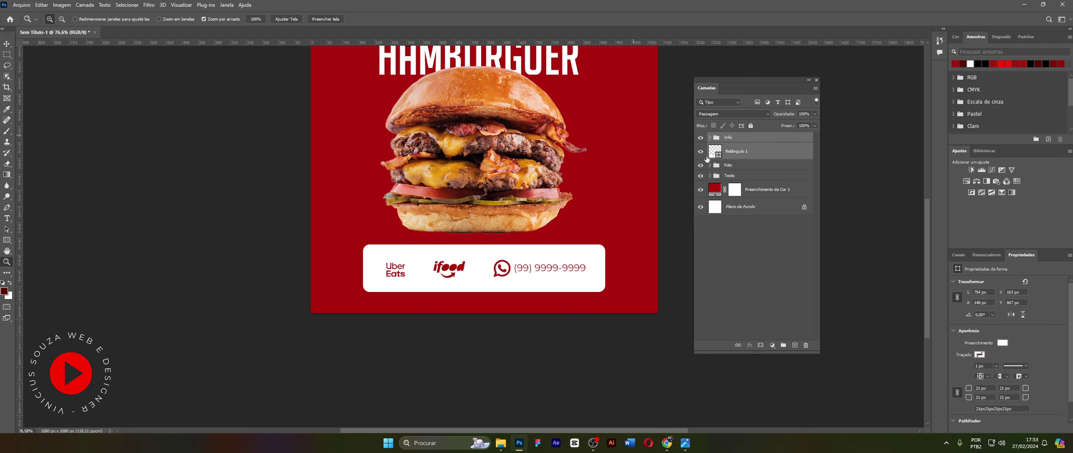
click(726, 137)
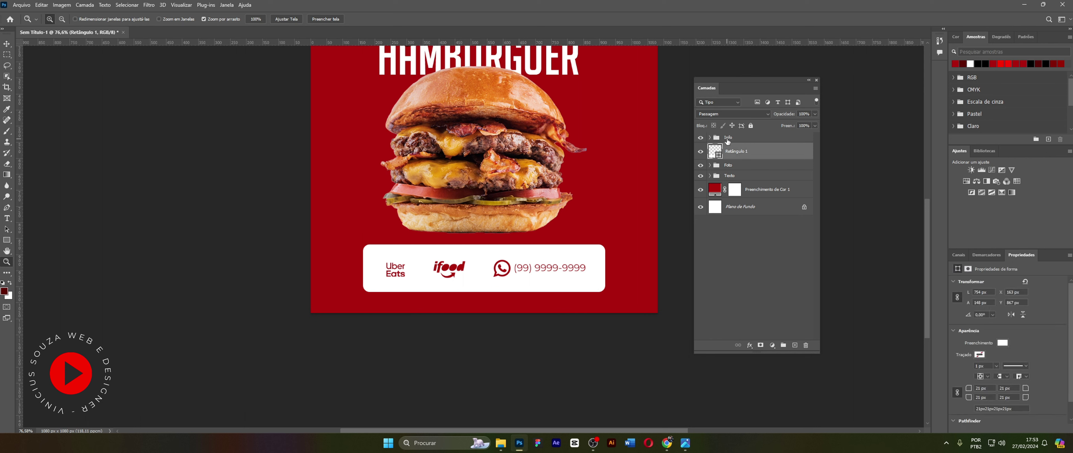
click(745, 157)
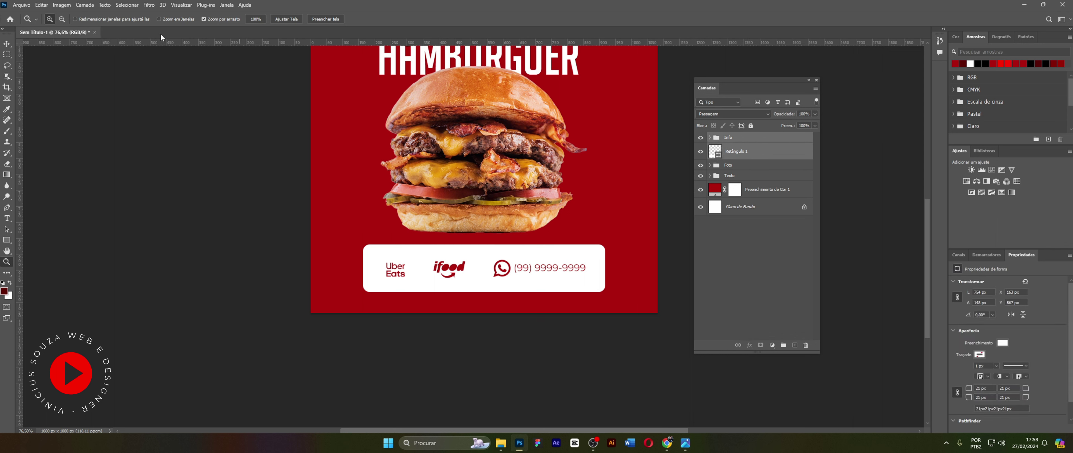
click(10, 44)
click(186, 20)
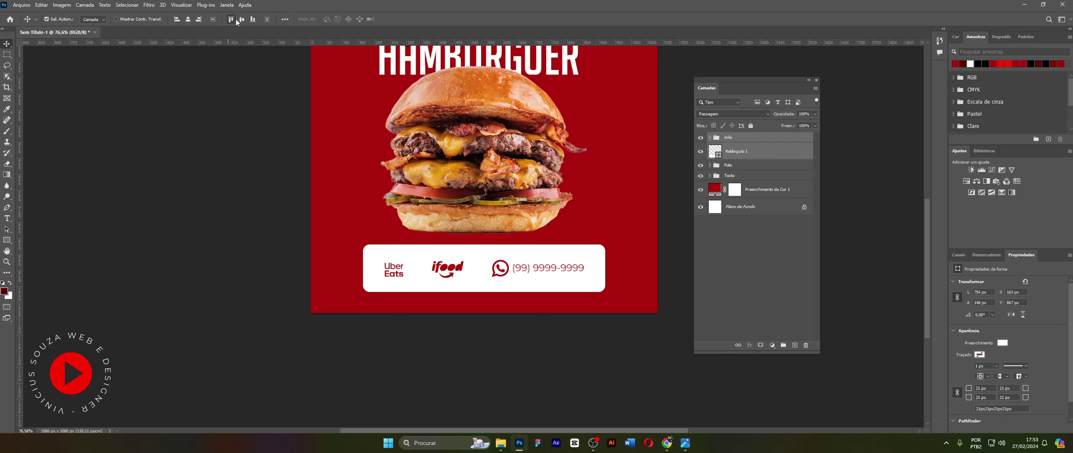
click(241, 19)
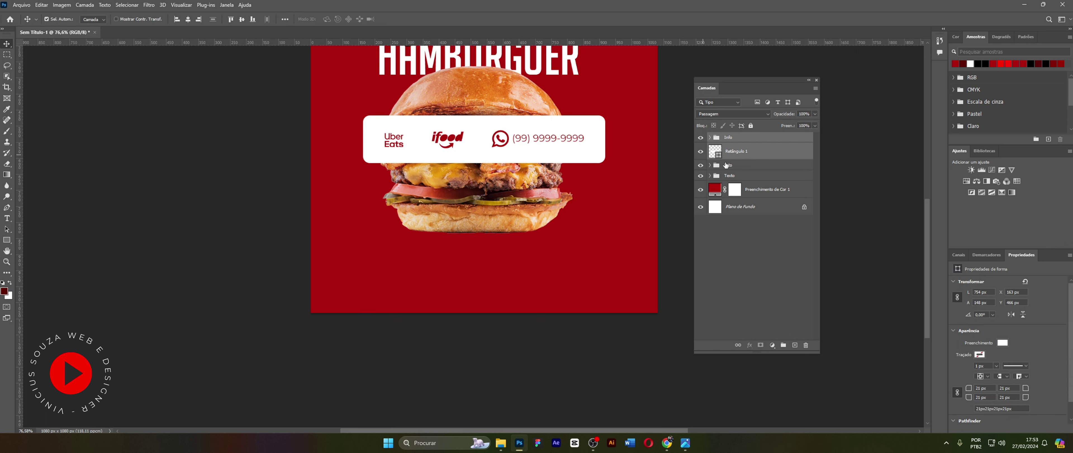
- Group the white rectangle with Info, scale the new group to about 82%, and place it horizontally centred below the burger
key(ctrl+g)
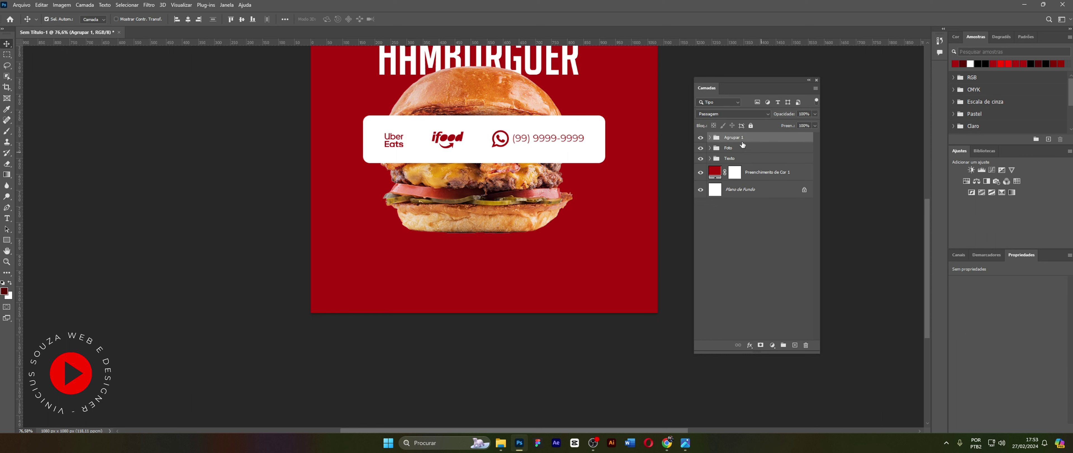
key(ctrl+t)
drag(549, 141, 561, 275)
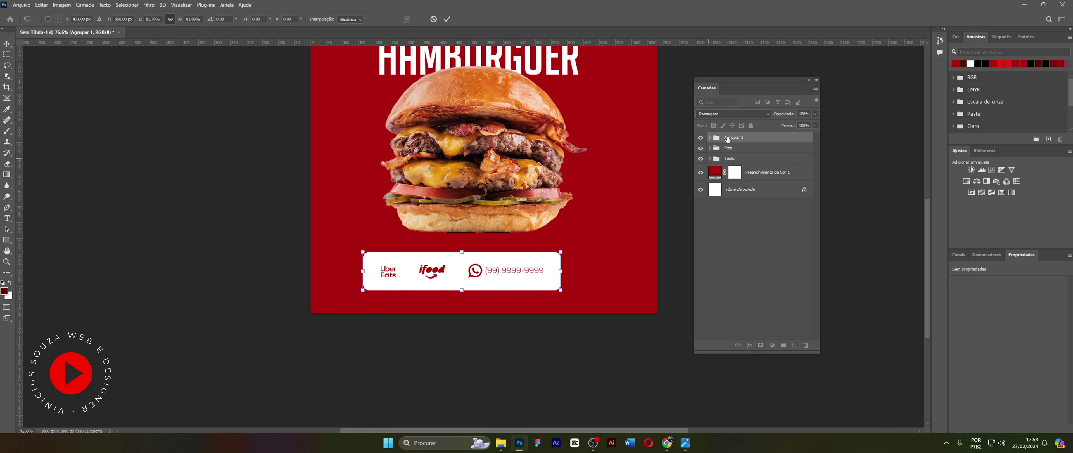
key(Return)
click(189, 20)
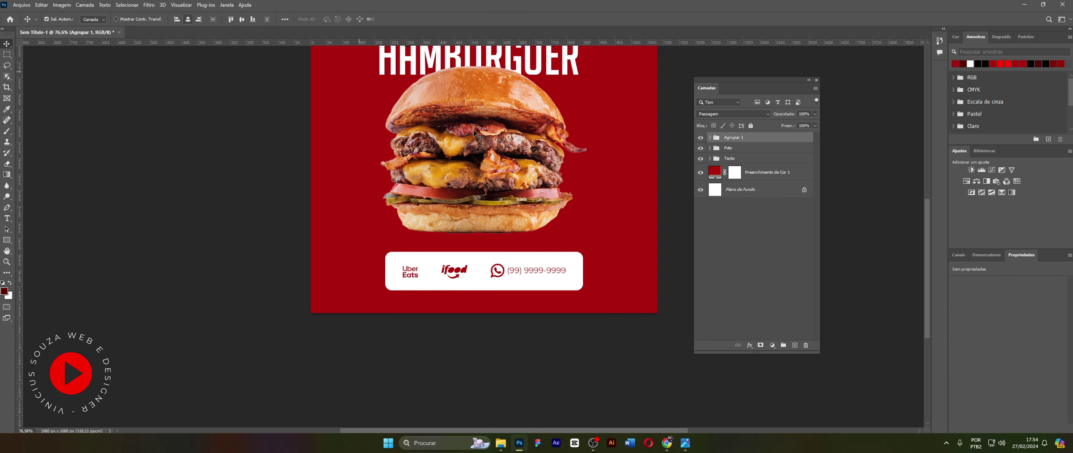
- Shrink the burger photo to about 605 px wide and centre it horizontally on the canvas
scroll(475, 133, up, 3)
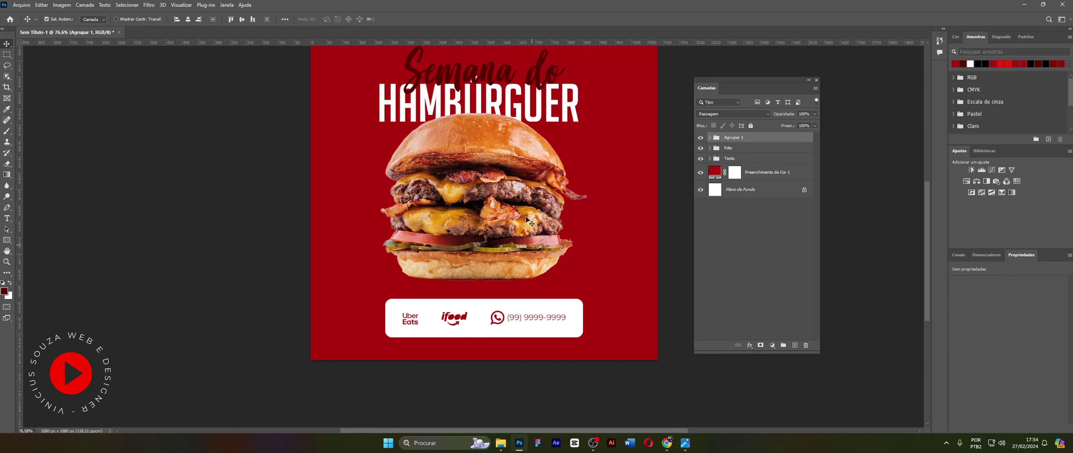
click(490, 167)
key(ctrl+t)
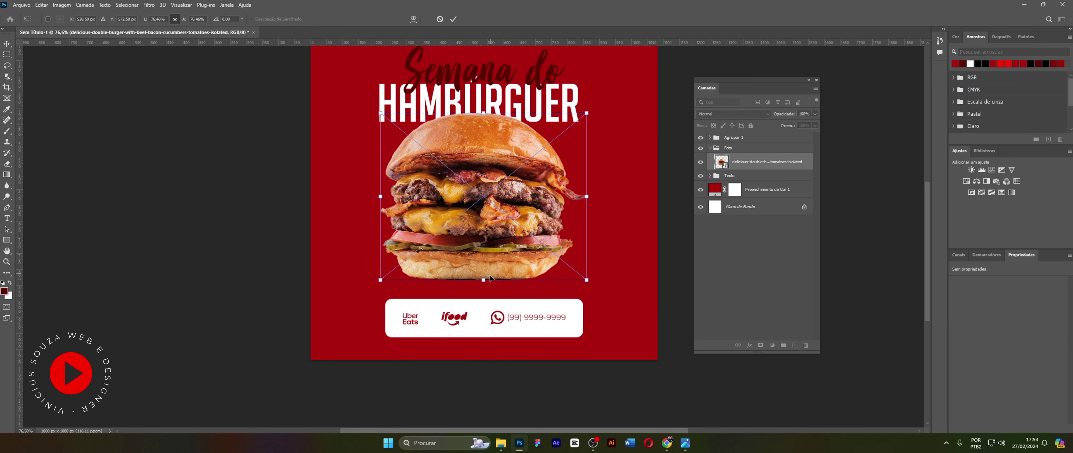
scroll(489, 261, up, 3)
drag(484, 320, 483, 307)
drag(501, 274, 503, 264)
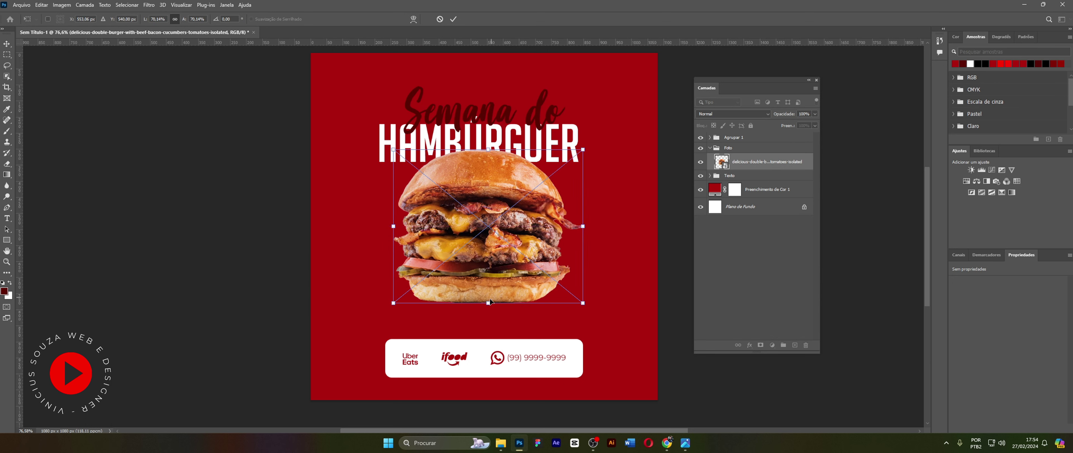
drag(491, 301, 490, 306)
key(Return)
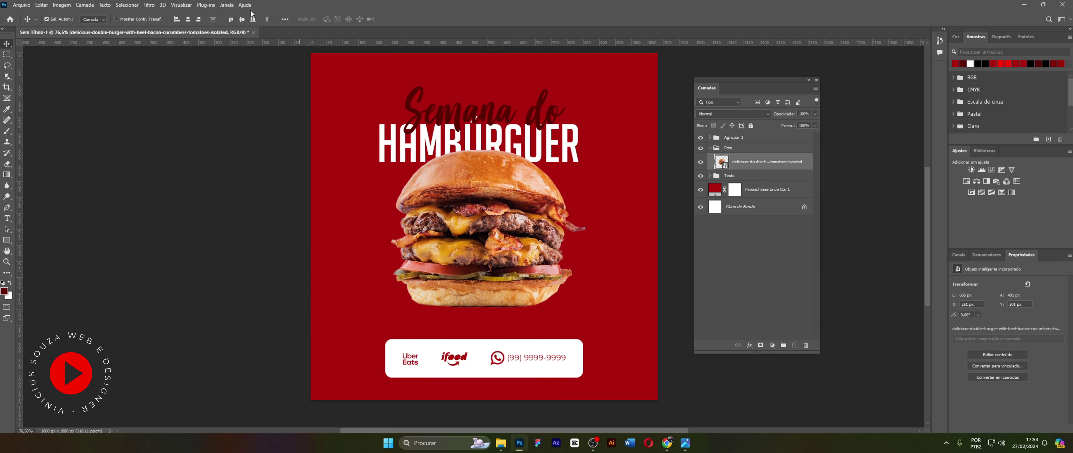
click(189, 19)
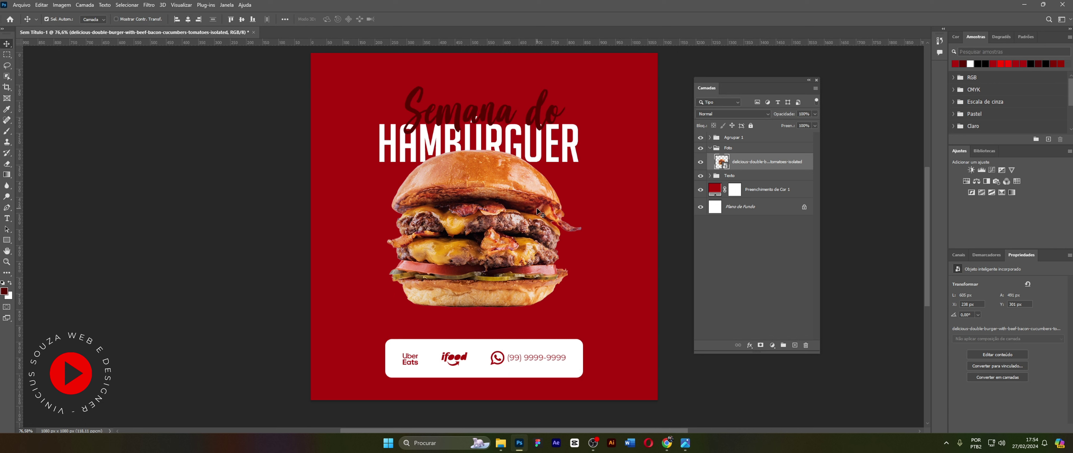
- Shift the burger photo slightly right and down to X 257 px, Y 308 px
key(ctrl+t)
drag(527, 224, 536, 227)
click(722, 166)
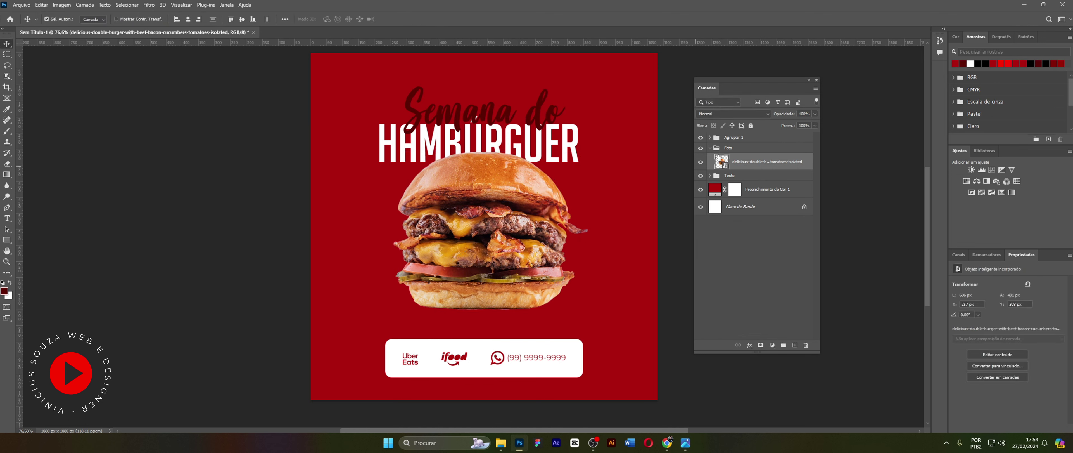
- Move the Foto and Texto groups down together by about 30 px
click(710, 147)
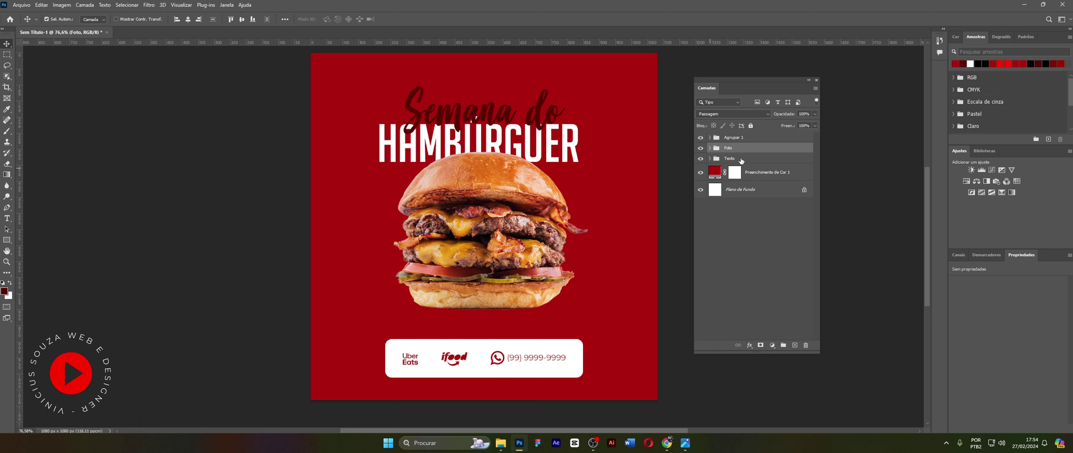
shift+click(741, 159)
key(ctrl+t)
key(shift+Down)
key(shift+Down)
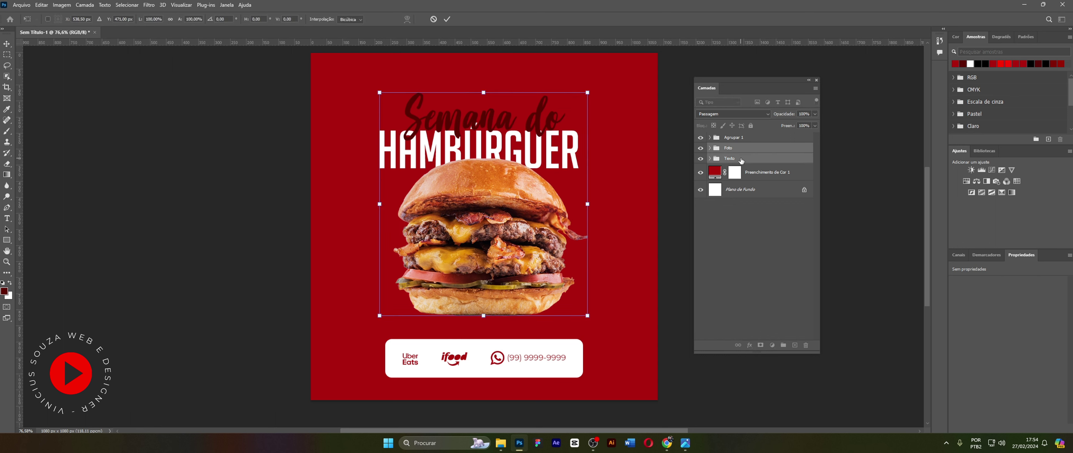
click(741, 159)
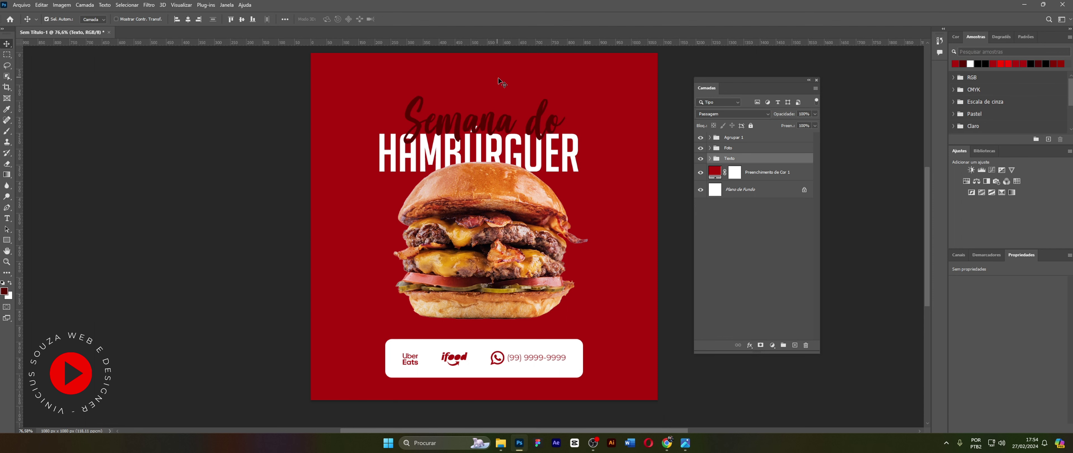
- Start an empty text layer above the title with the BigNoodleTitling font and the placeholder text removed
scroll(485, 82, up, 2)
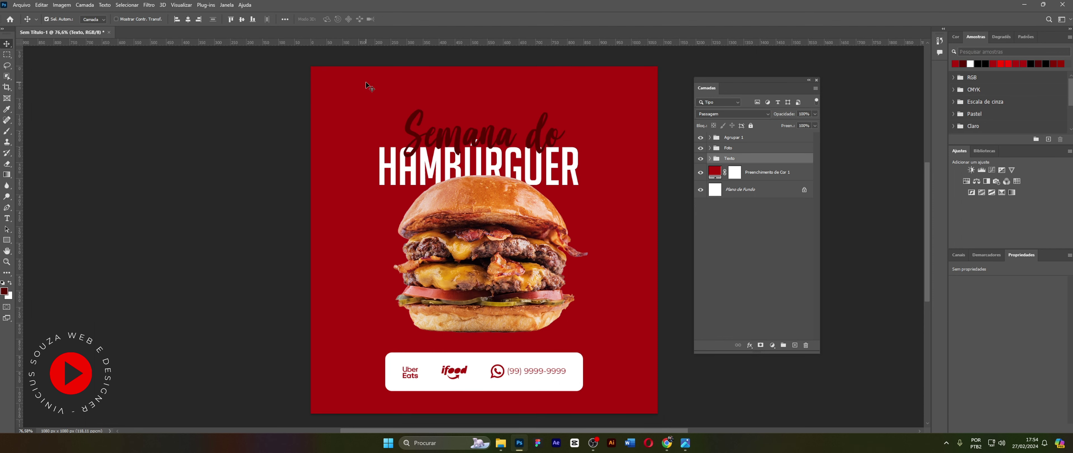
click(7, 218)
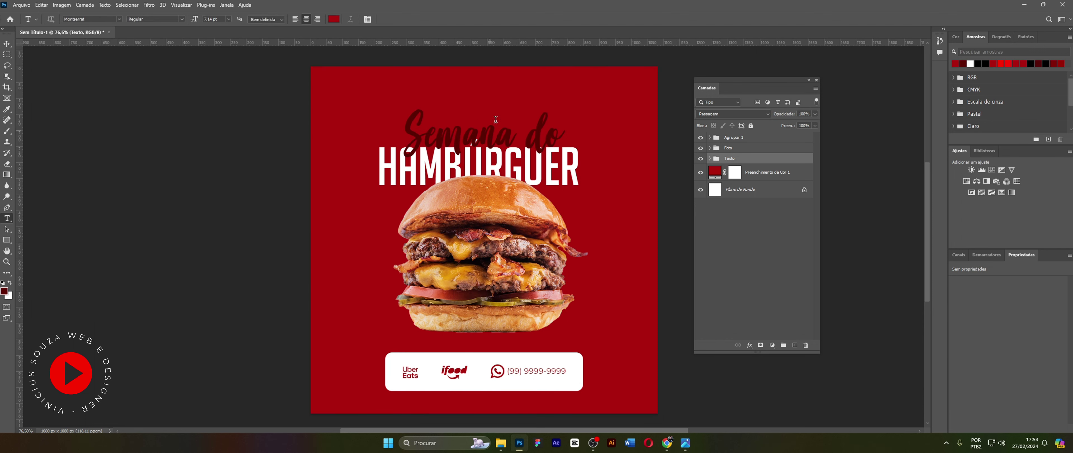
click(465, 88)
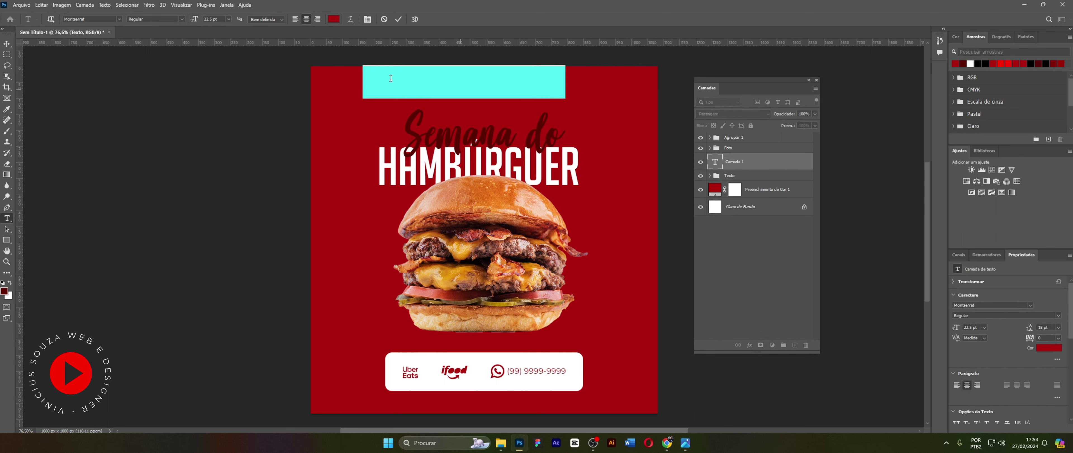
click(119, 20)
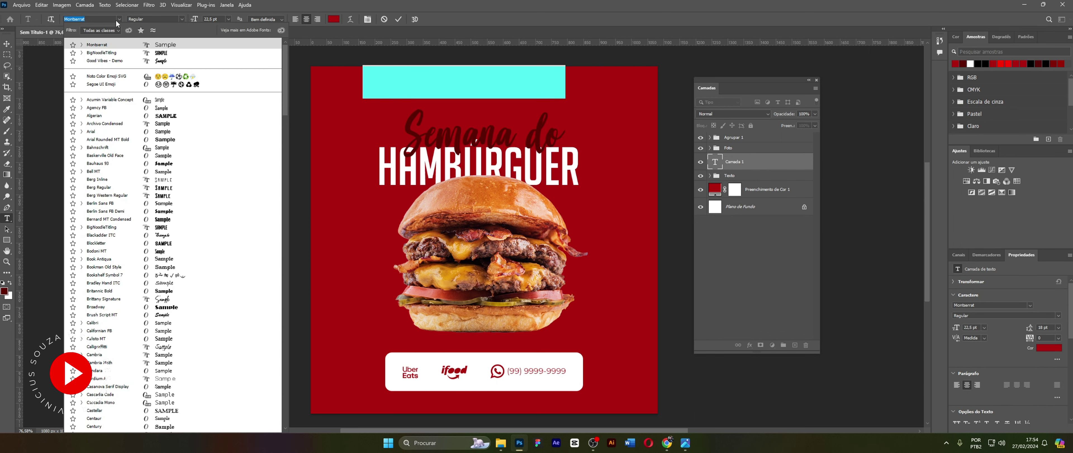
click(109, 53)
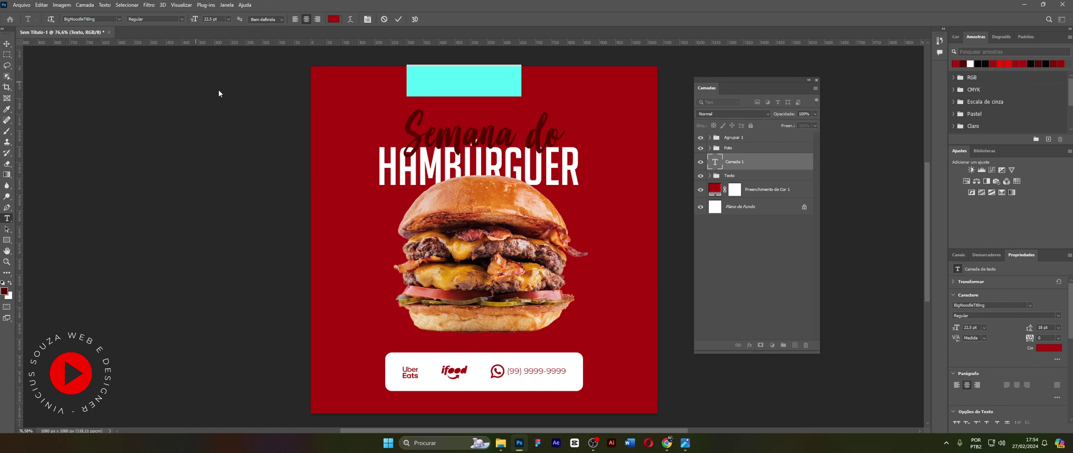
key(BackSpace)
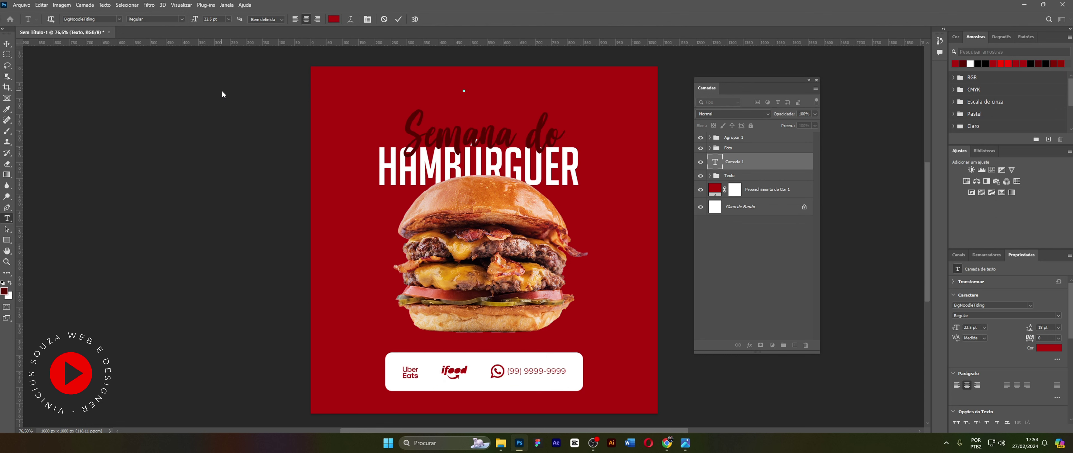
- Set the text colour to the white of the HAMBURGUER lettering and enter "LO GO" on two lines
click(338, 20)
click(527, 166)
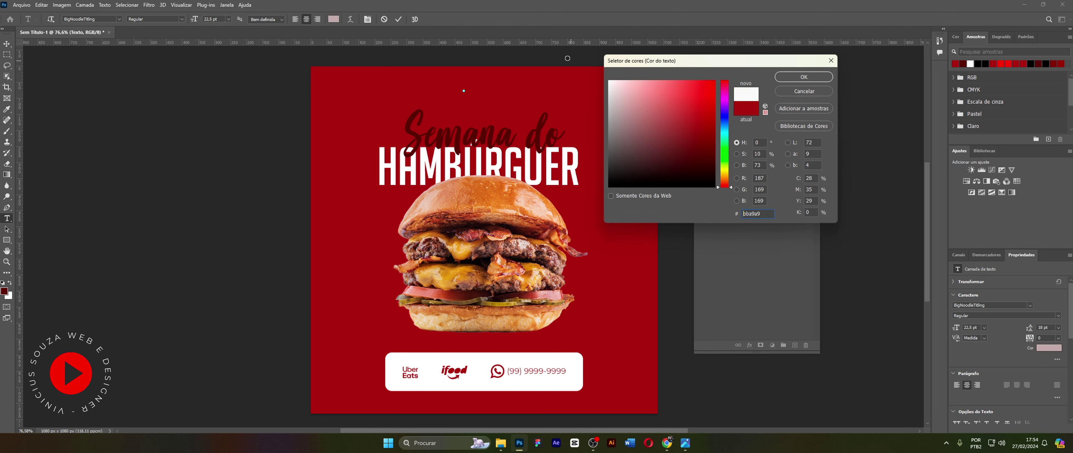
click(803, 77)
text(LO G)
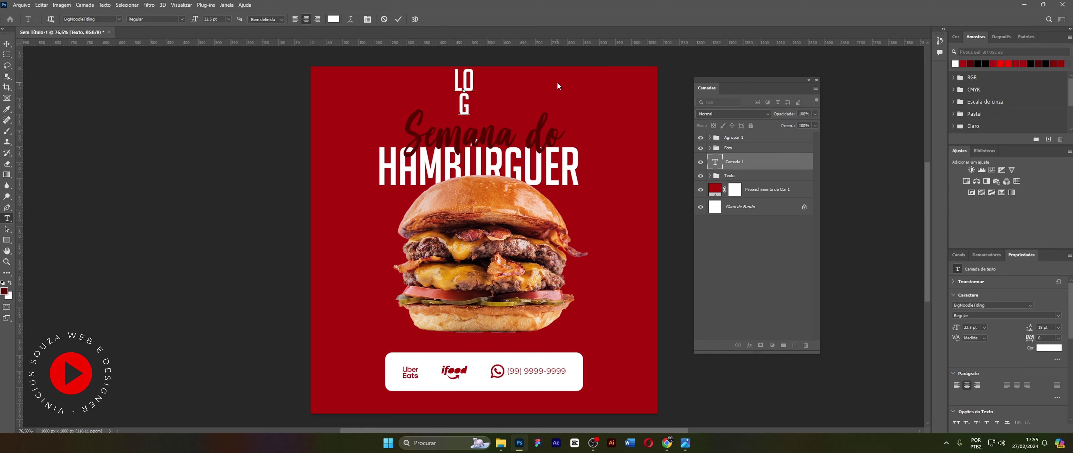
text(O)
click(719, 166)
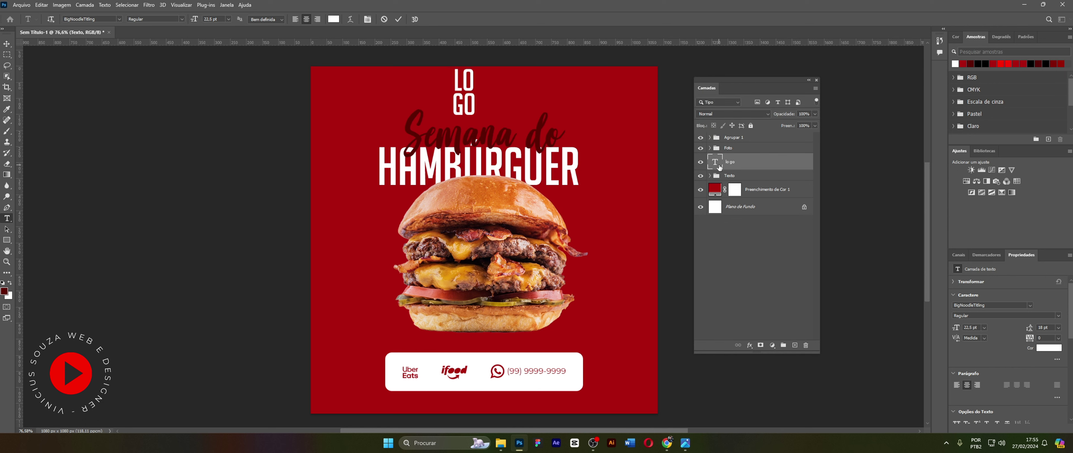
- Shrink the LO GO text to about 50%, centred horizontally above the title, and move its layer to the top of the stack
key(ctrl+t)
drag(478, 122, 484, 92)
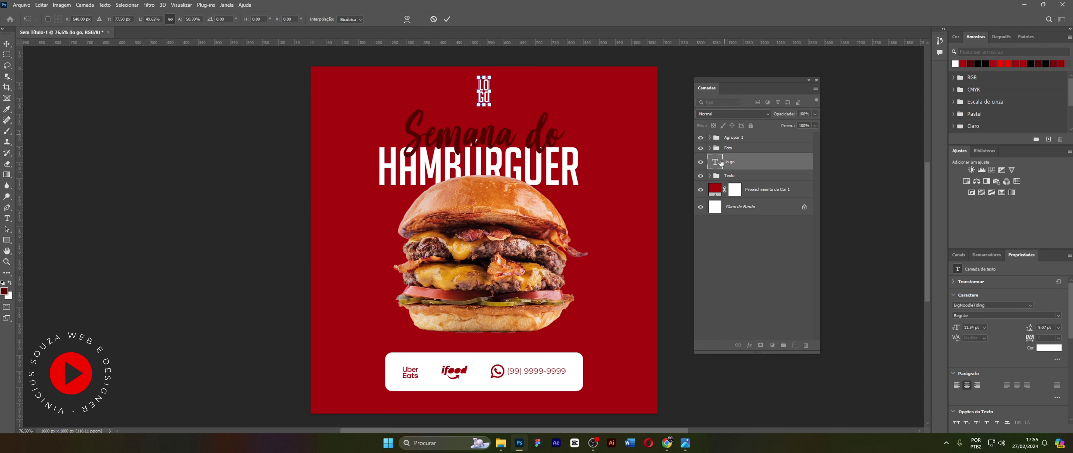
key(Return)
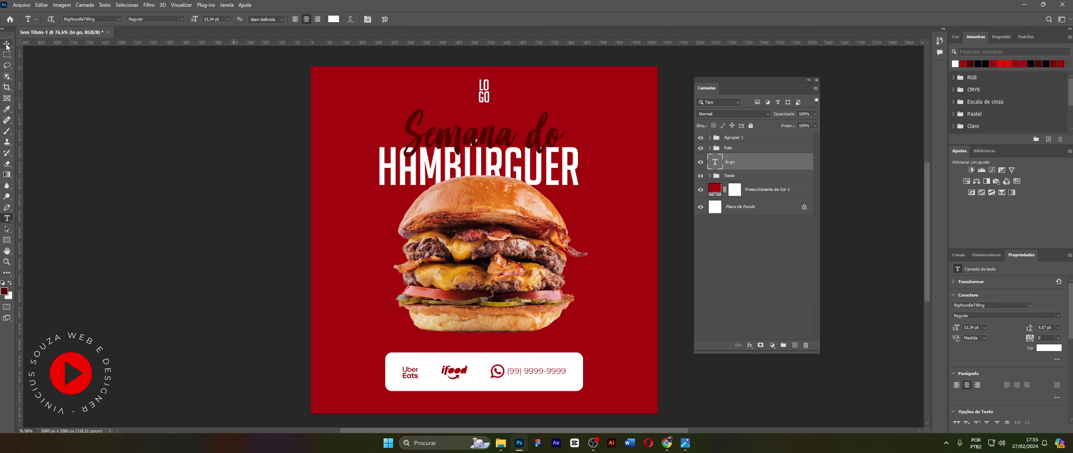
click(6, 44)
click(189, 20)
drag(749, 163, 745, 133)
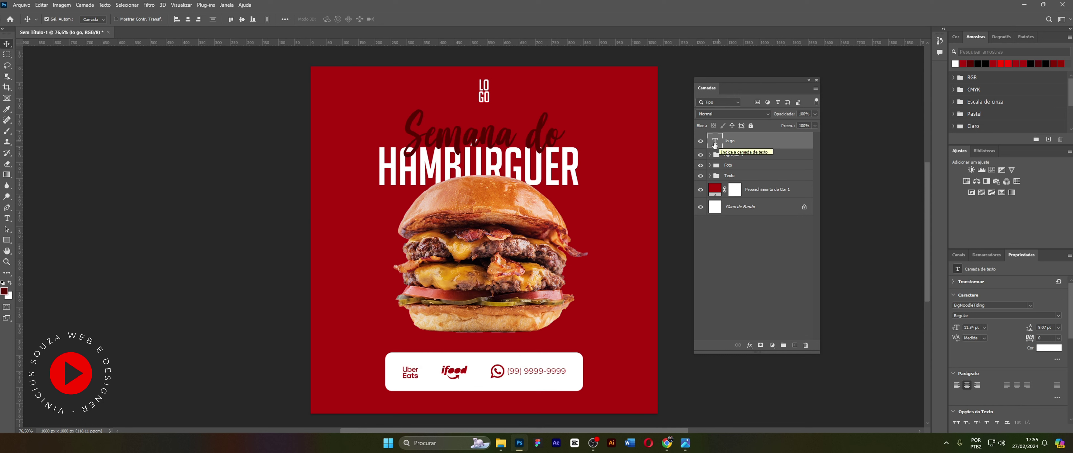
- Scale the burger photo down to 67,73% and place it slightly higher, overlapping the lower edge of HAMBURGUER
click(502, 193)
key(ctrl+t)
drag(587, 333, 576, 324)
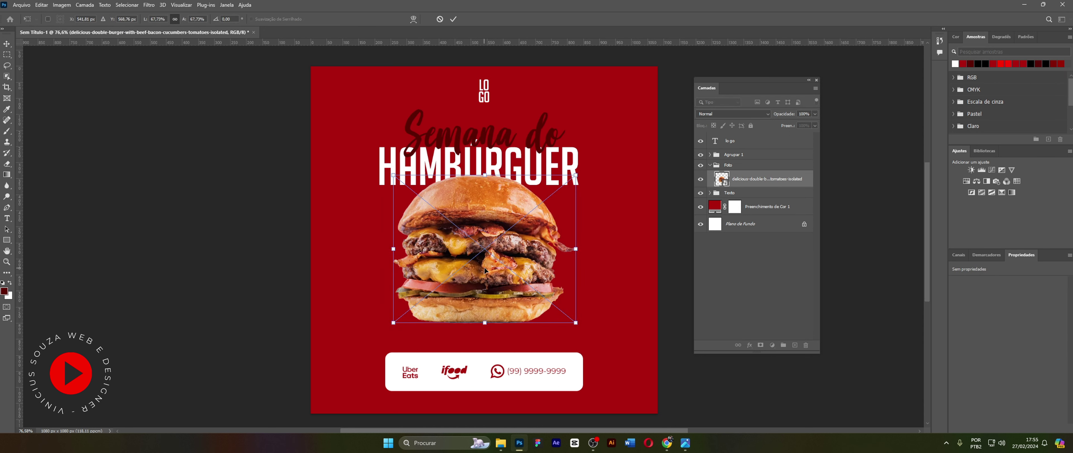
drag(485, 270, 488, 267)
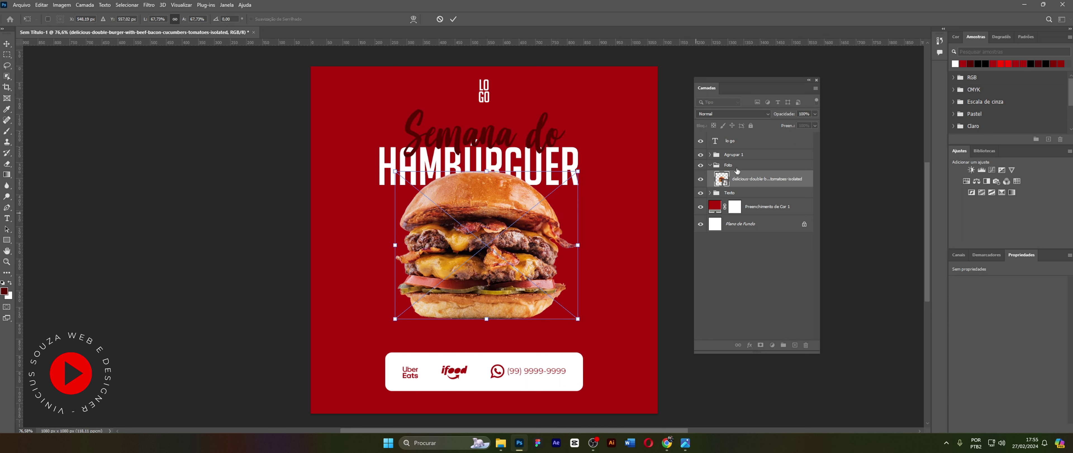
- Enlarge the Texto group very slightly
click(735, 194)
key(ctrl+t)
drag(578, 184, 580, 186)
key(Return)
- Apply a Camera Raw filter to the burger photo with contrast +21, highlights +22, texture +14 and clarity +12
click(745, 185)
key(z)
drag(699, 112, 537, 179)
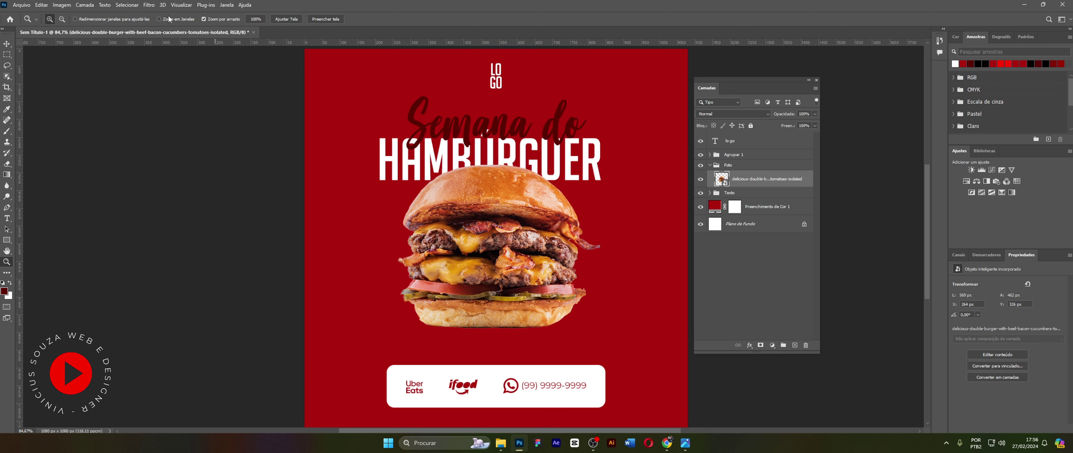
click(149, 5)
click(171, 68)
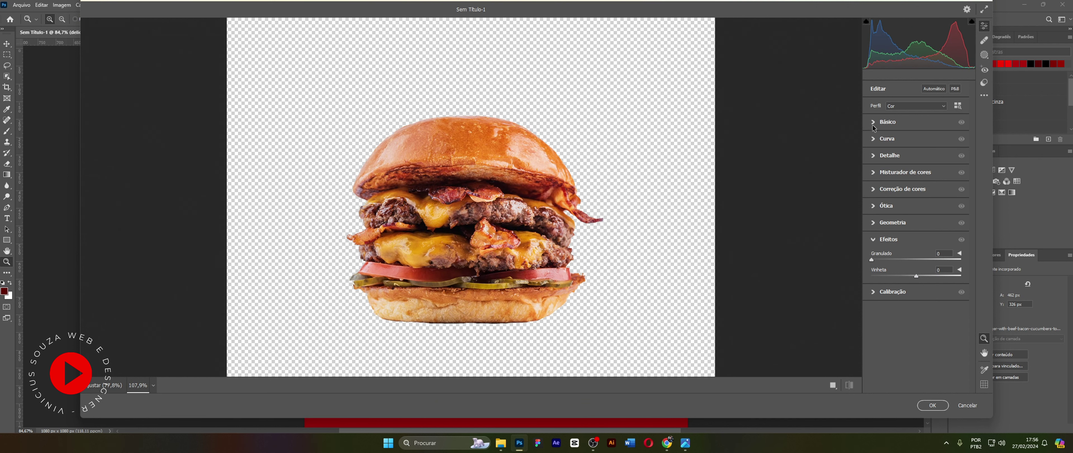
click(880, 129)
mouse_move(916, 201)
mouse_down()
mouse_move(930, 213)
mouse_move(894, 212)
mouse_move(926, 212)
mouse_up()
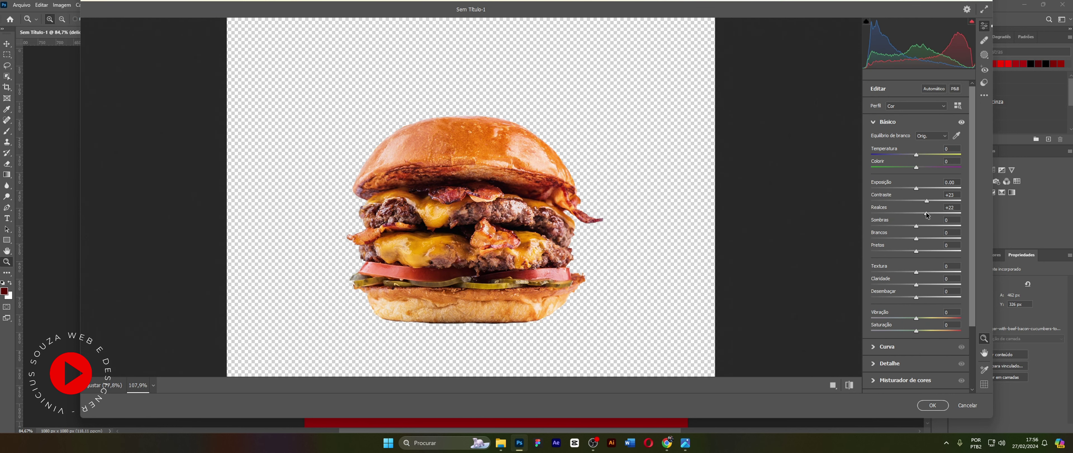
drag(916, 272, 920, 285)
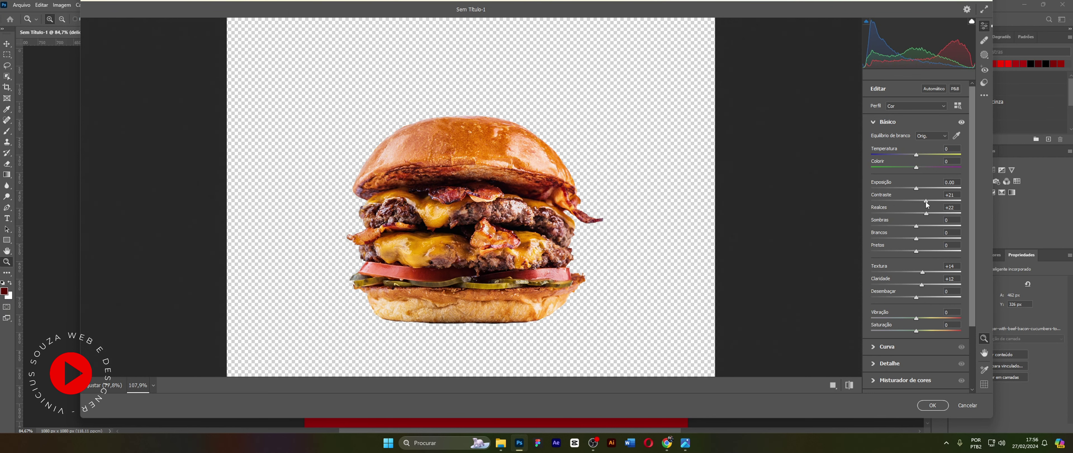
drag(927, 201, 925, 201)
click(933, 405)
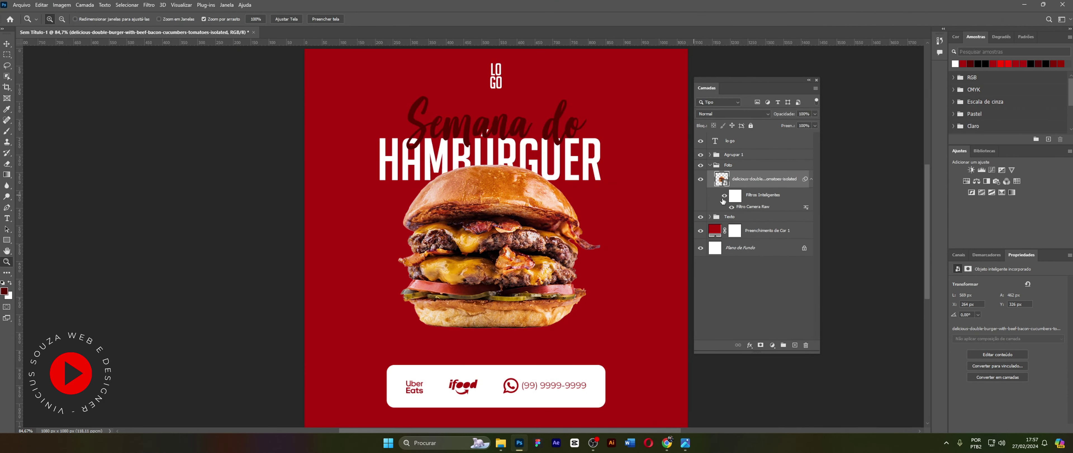
- Add a new empty layer in the Foto group and place it directly beneath the burger photo
drag(492, 243, 483, 244)
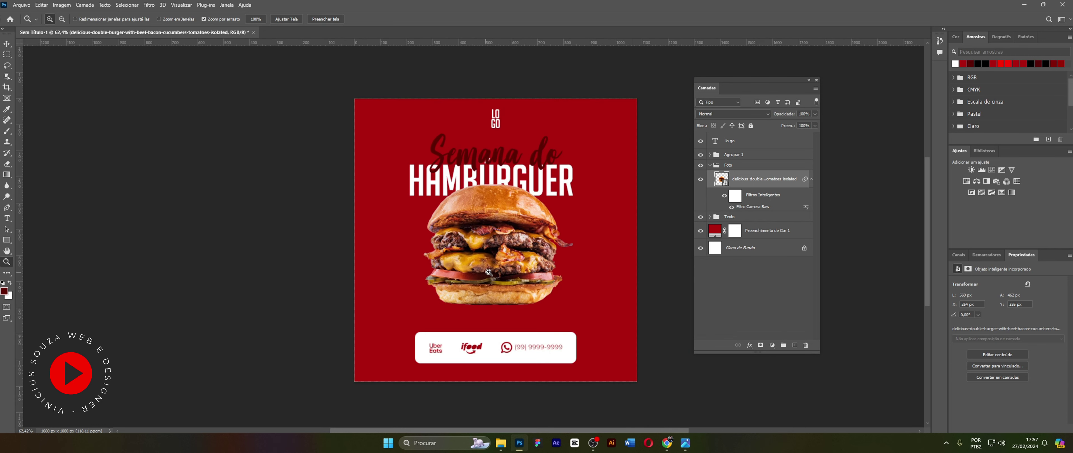
drag(488, 272, 513, 268)
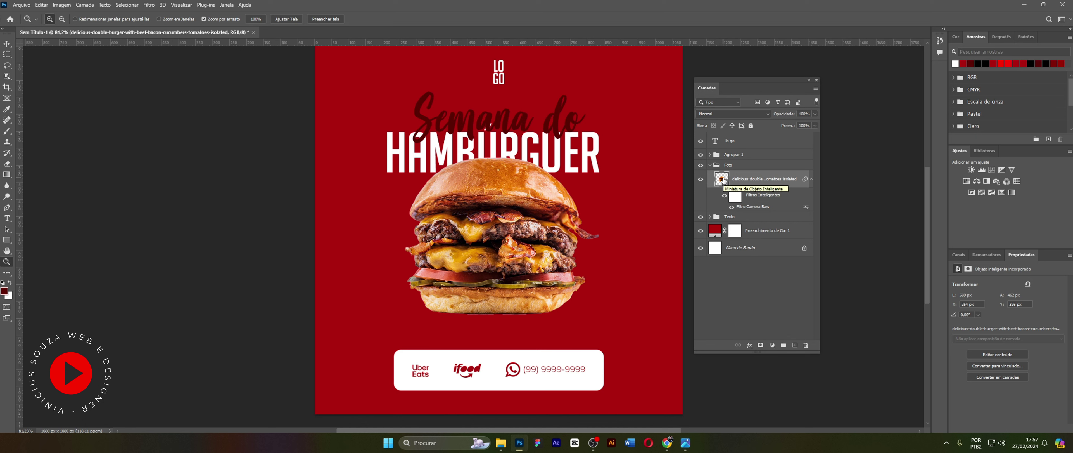
click(795, 345)
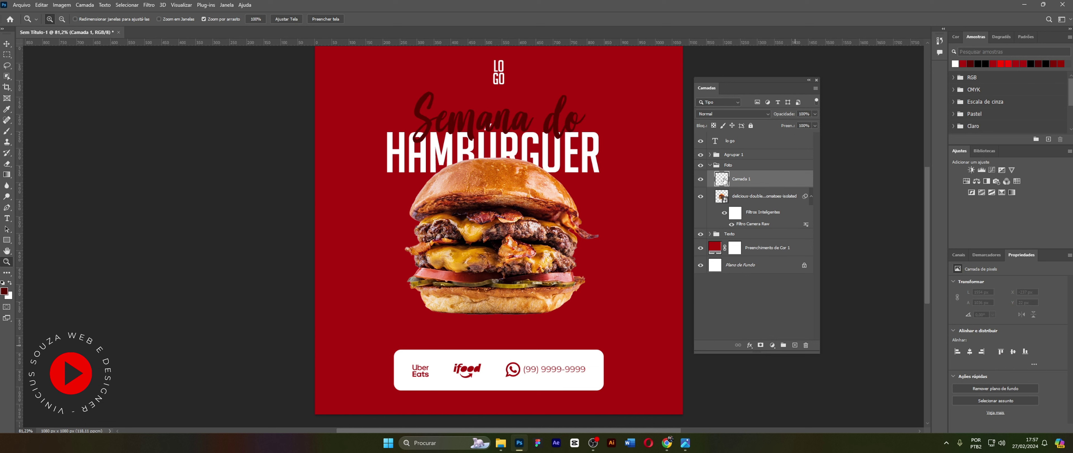
drag(725, 182, 732, 226)
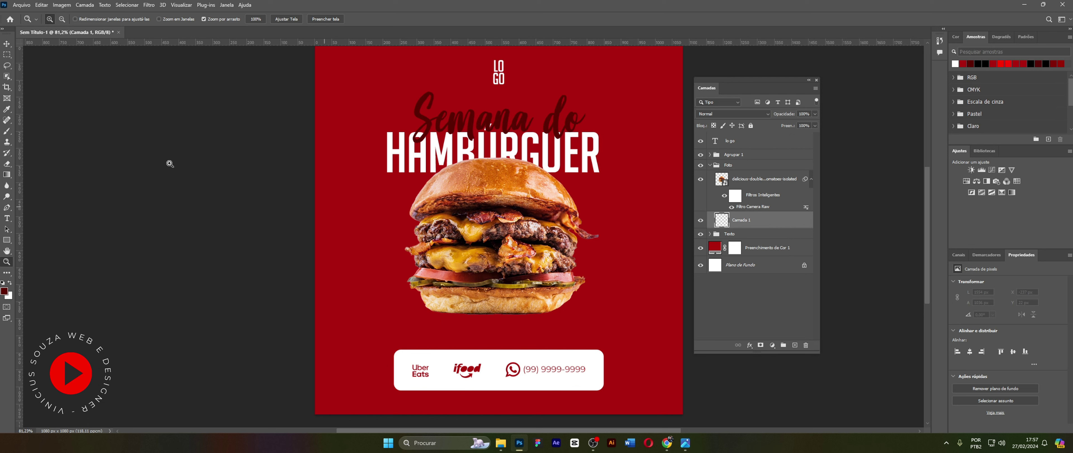
- Set the brush tip to a horizontal ellipse with an angle of 0° and a hardness of 0%
key(b)
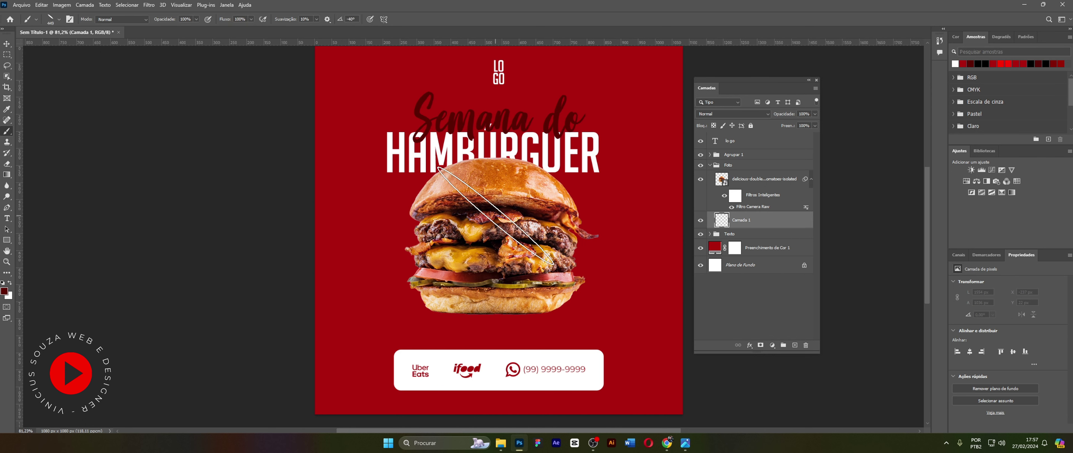
right_click(527, 244)
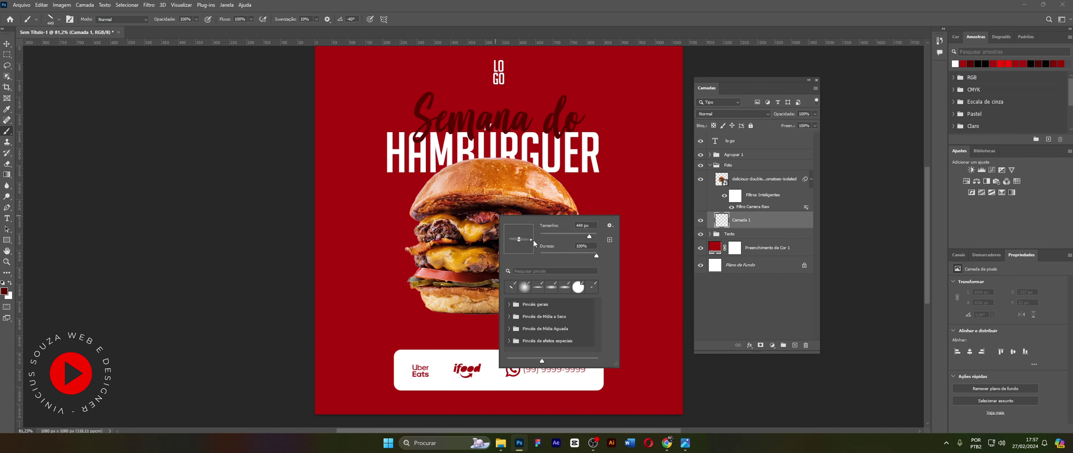
drag(519, 239, 519, 249)
alt+right_click(460, 270)
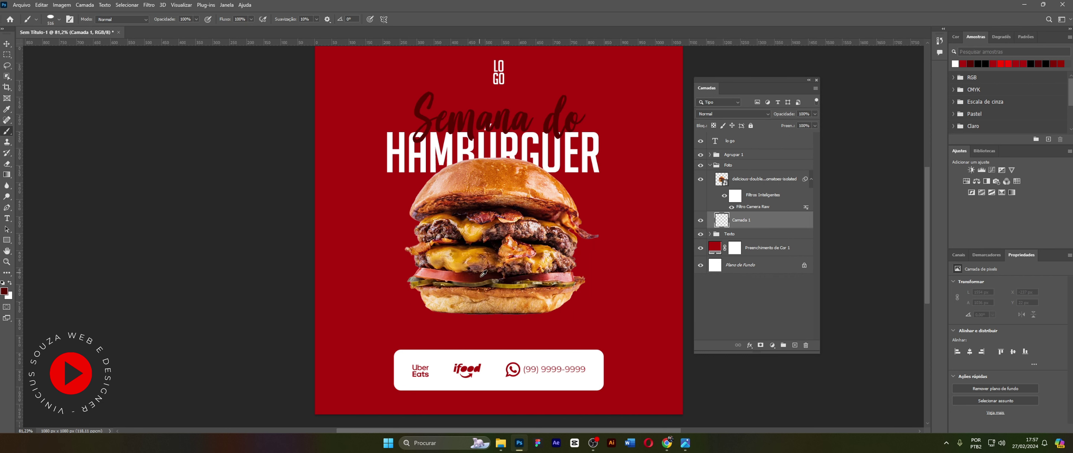
right_click(519, 278)
drag(536, 303, 534, 300)
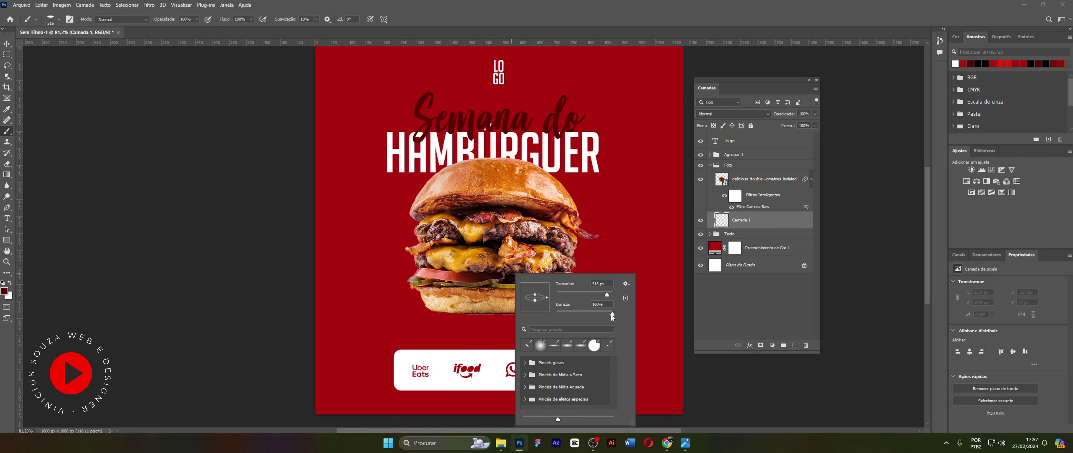
drag(558, 315, 545, 314)
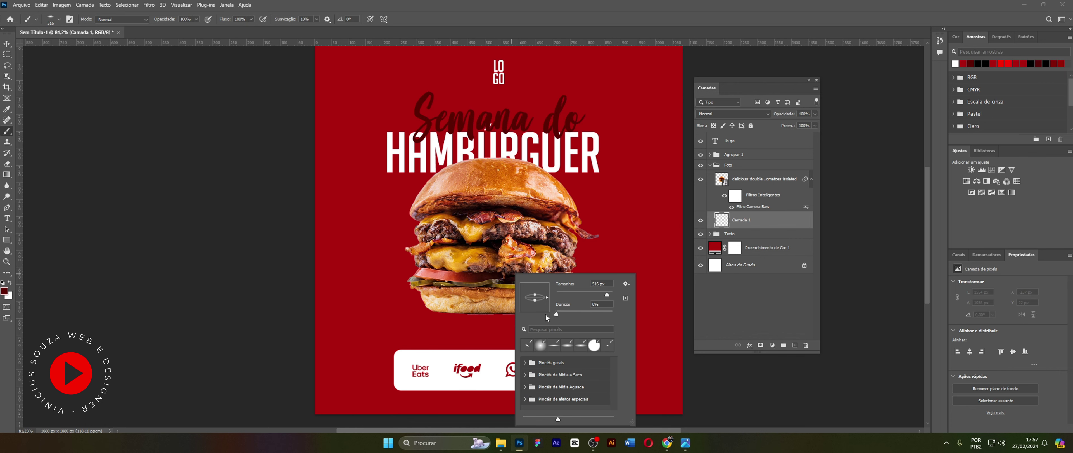
- Adjust the elliptical brush tip's roundness and enlarge the brush to 676 px
alt+right_click(485, 296)
right_click(492, 261)
alt+right_click(486, 263)
right_click(490, 299)
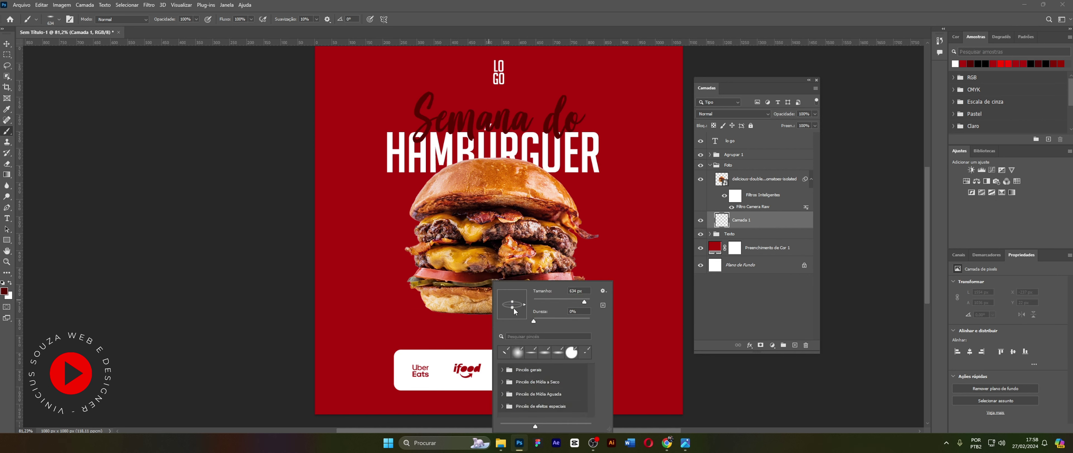
drag(513, 308, 514, 307)
key(Escape)
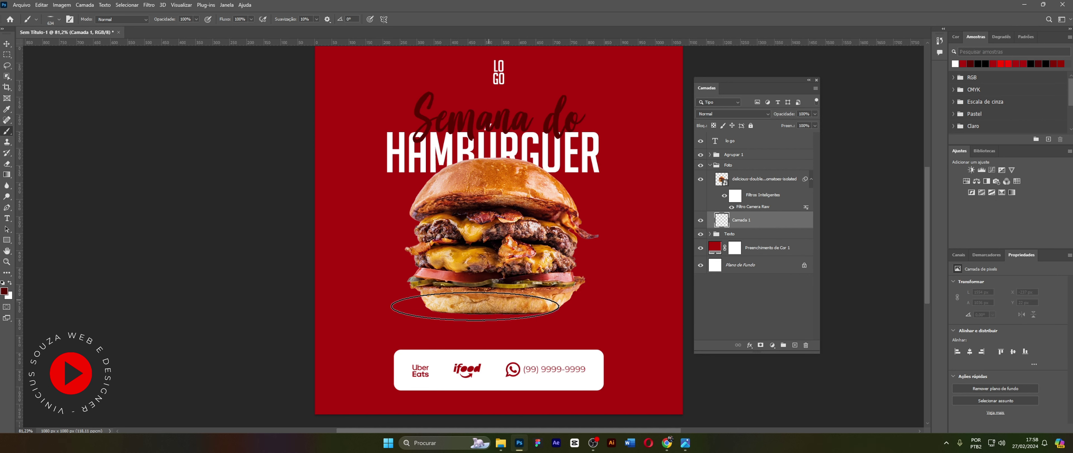
alt+right_click(481, 303)
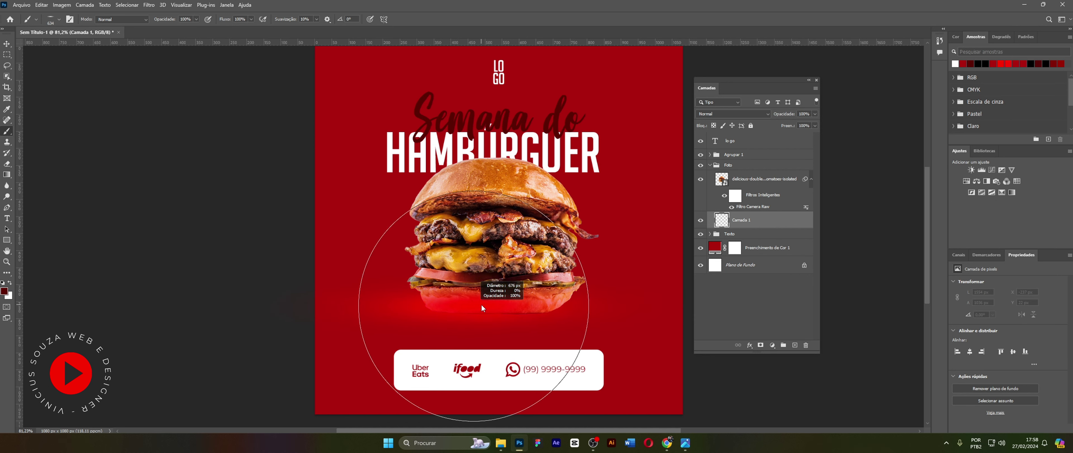
- Paint a soft black (#000000) shadow beneath the bottom bun and set its layer opacity to 80%
click(4, 292)
click(609, 186)
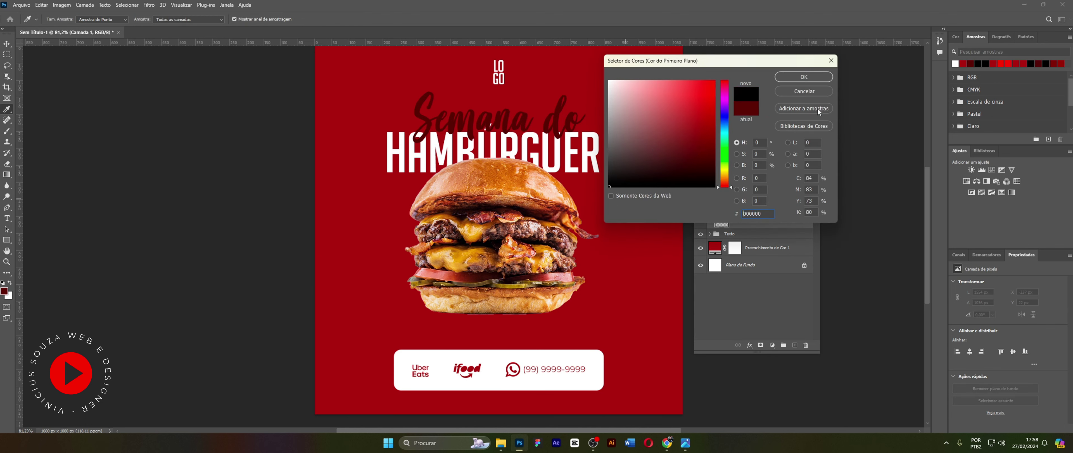
click(813, 79)
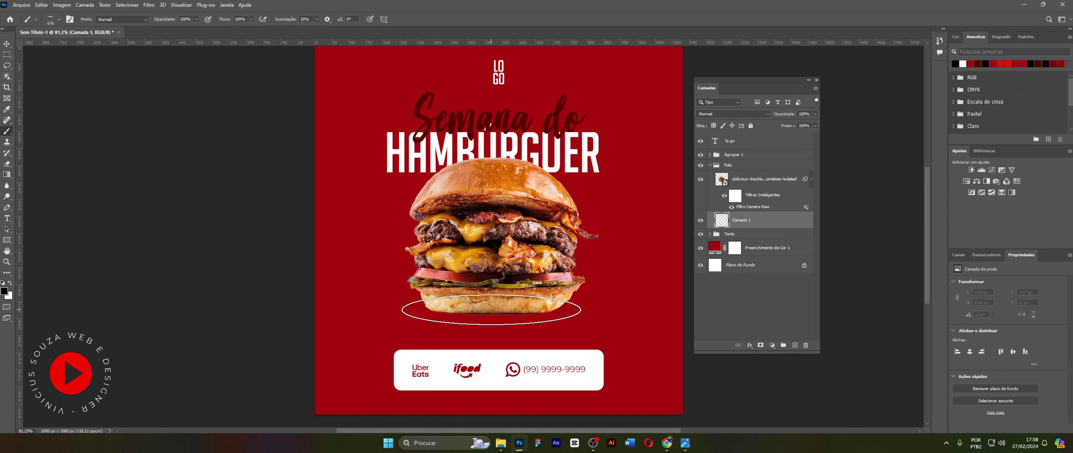
click(492, 310)
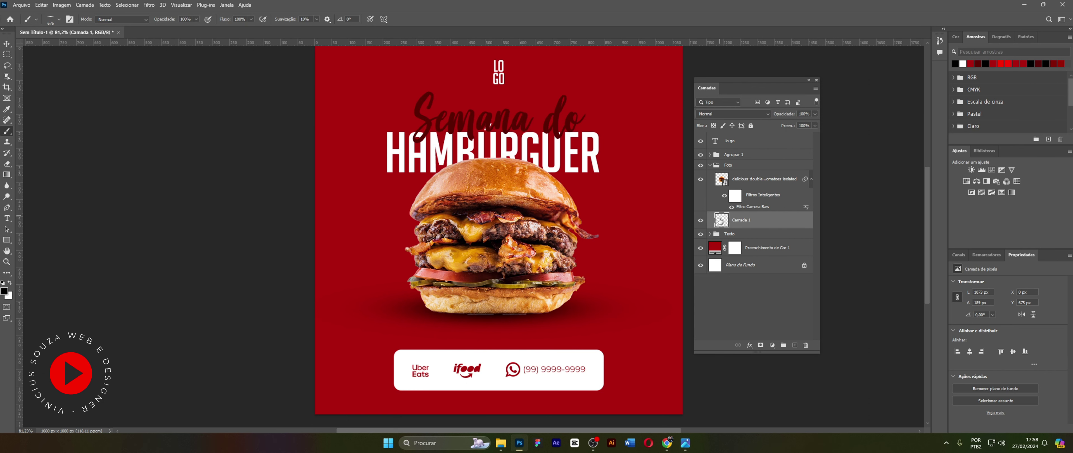
click(782, 112)
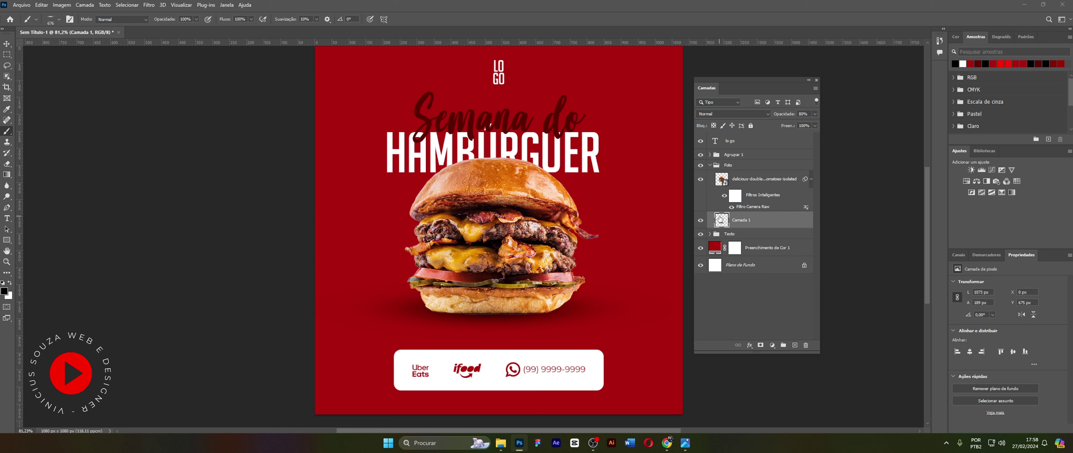
- Nudge the burger's shadow about 5 px to the right and 1 px down
key(ctrl+t)
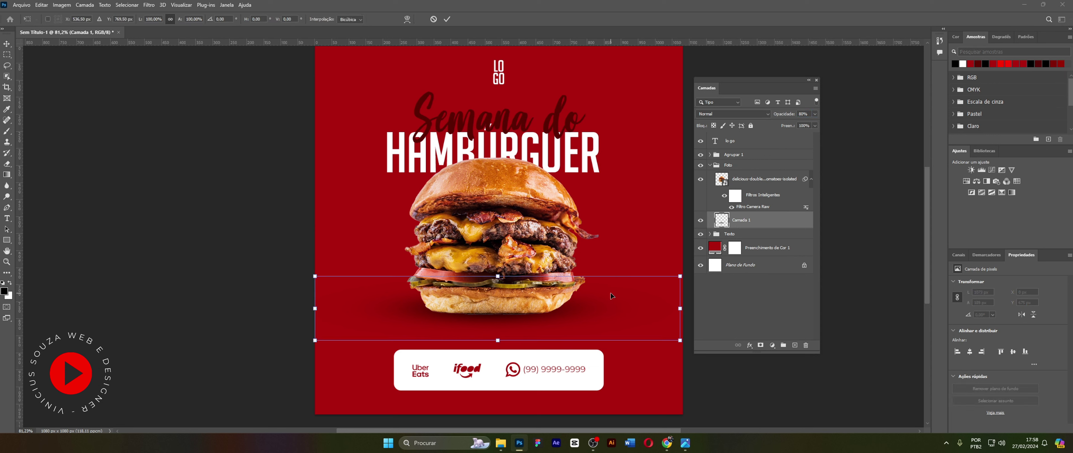
key(Down)
key(Down)
key(Right)
key(Right)
key(Up)
key(Up)
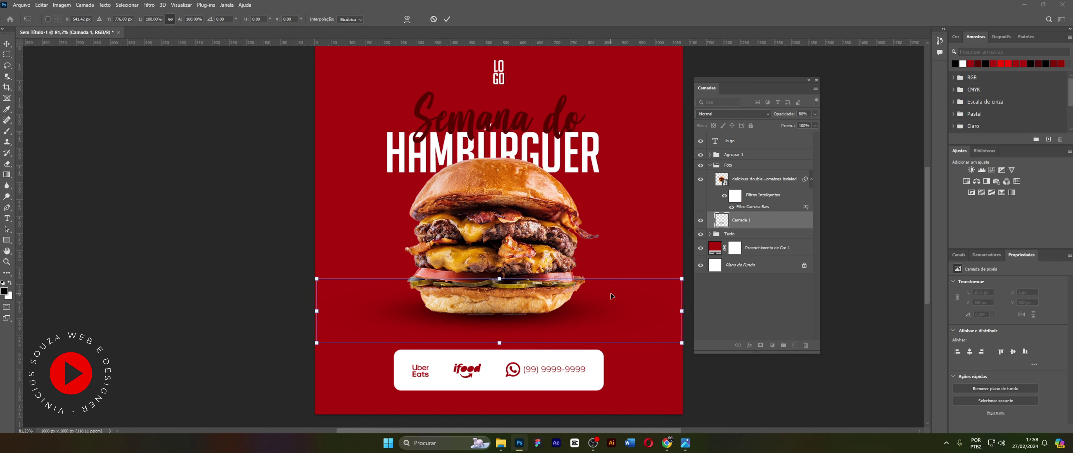
key(Down)
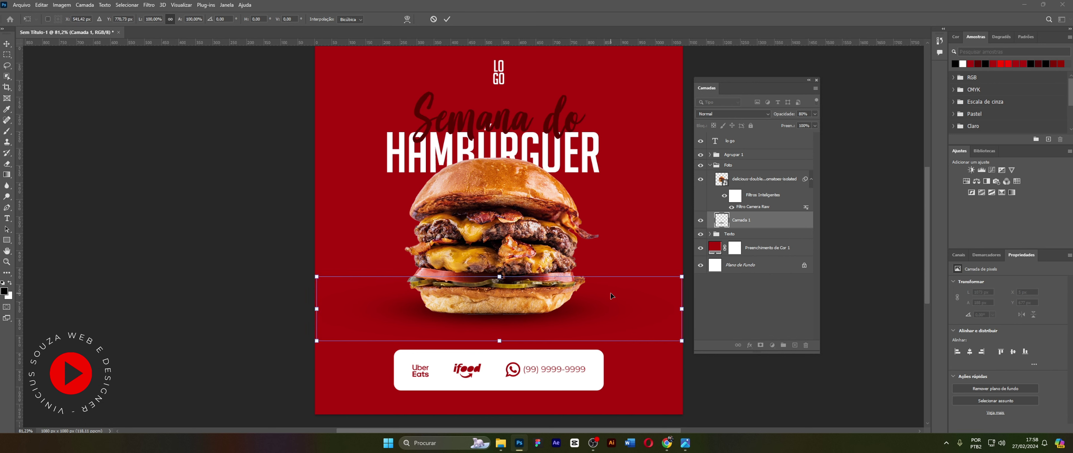
key(Return)
key(b)
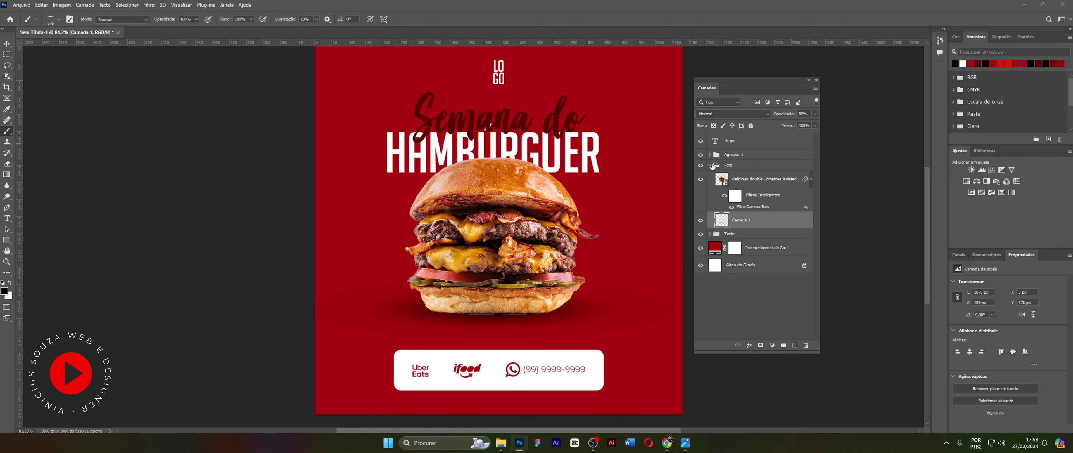
- Open the settings for a new guide layout on the canvas
scroll(579, 211, up, 1)
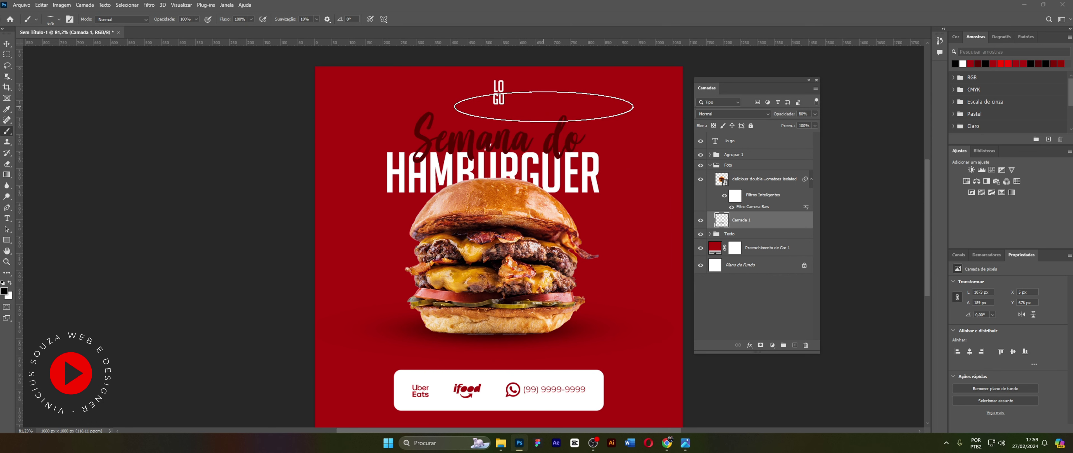
scroll(544, 108, down, 1)
click(225, 5)
mouse_move(188, 6)
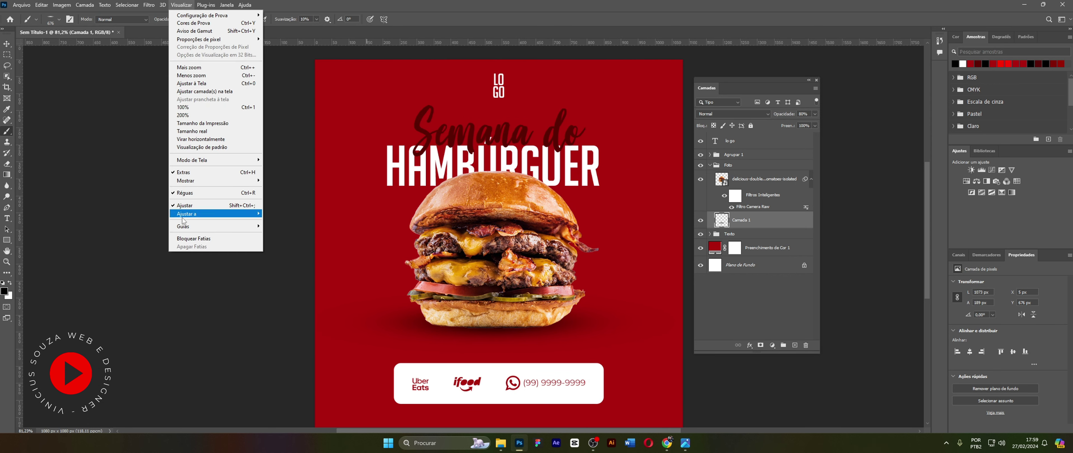
mouse_move(239, 228)
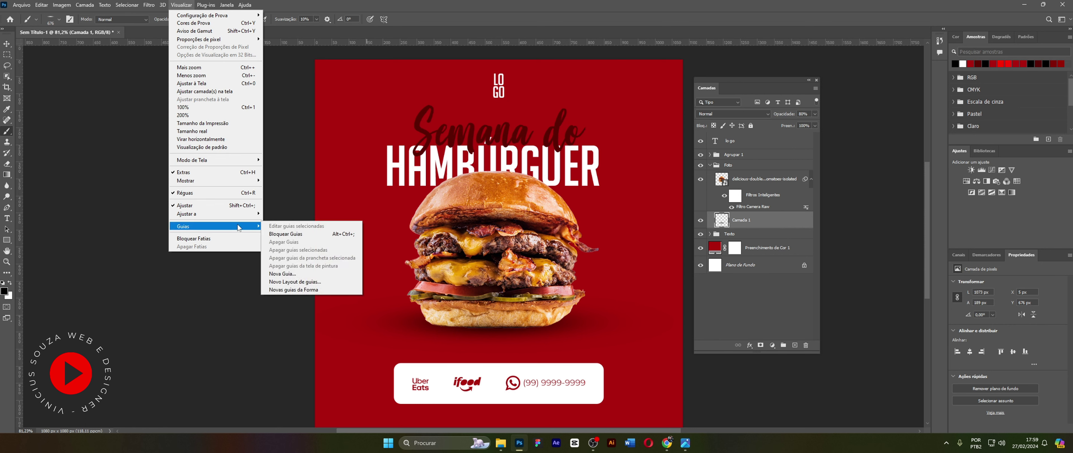
click(309, 281)
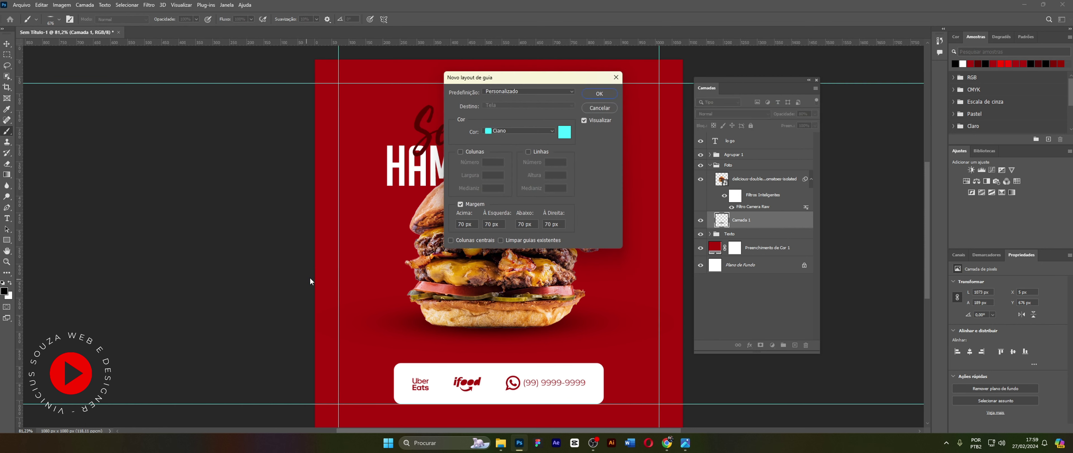
- Try a two-column guide layout with a 20 px gutter, with and without margins
click(460, 152)
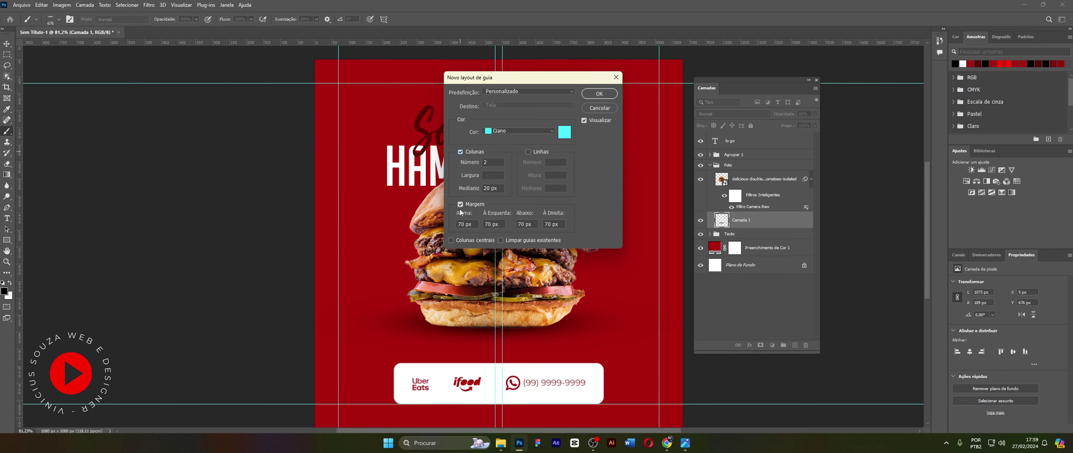
click(460, 204)
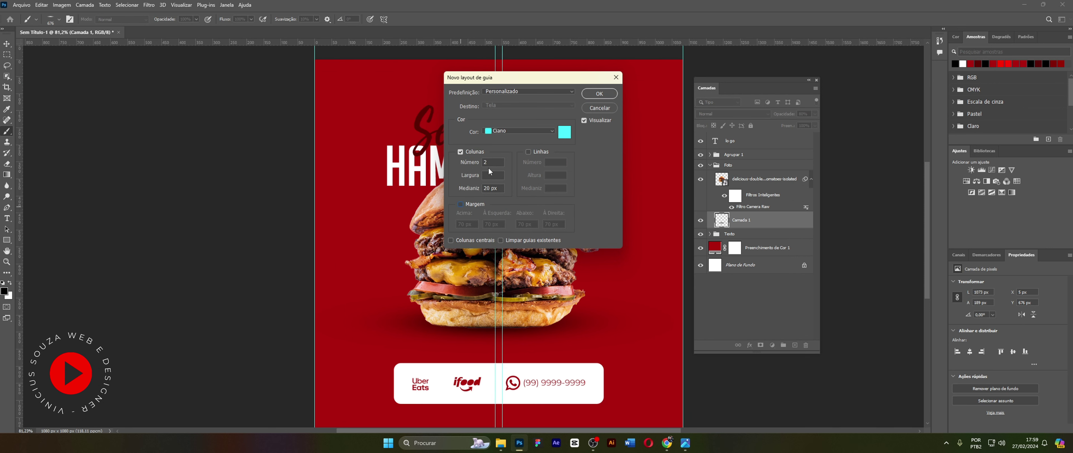
click(460, 151)
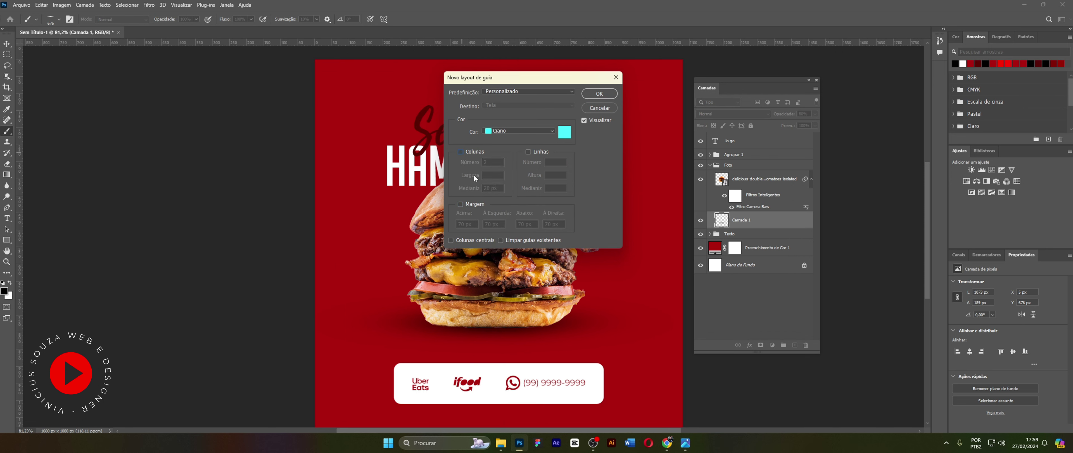
click(461, 204)
- Apply a margin-only guide layout with 70 px on all four sides, without columns or rows
drag(473, 226, 432, 229)
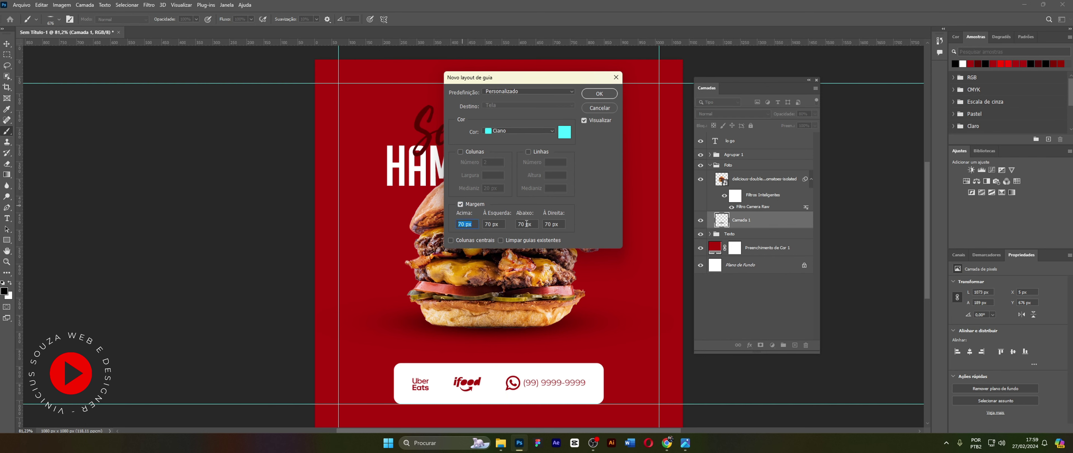
drag(578, 83, 612, 151)
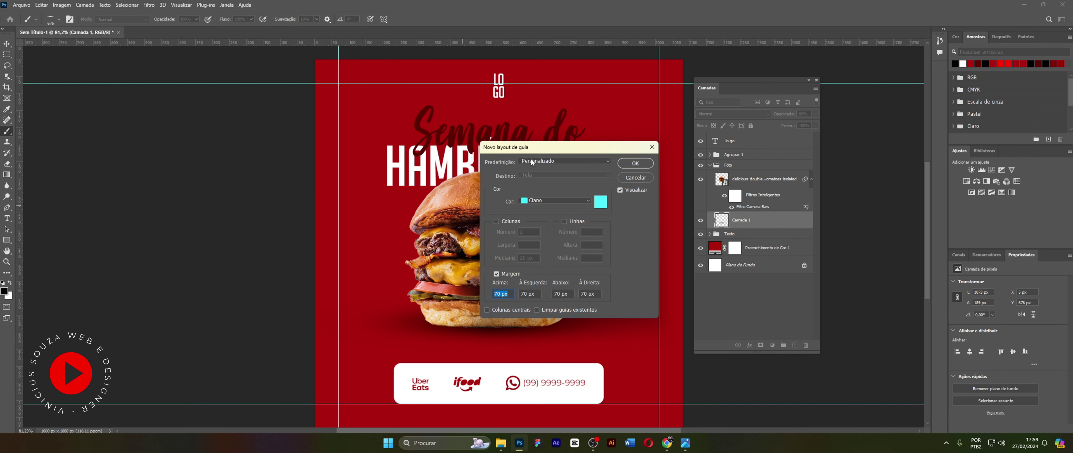
drag(535, 145, 524, 123)
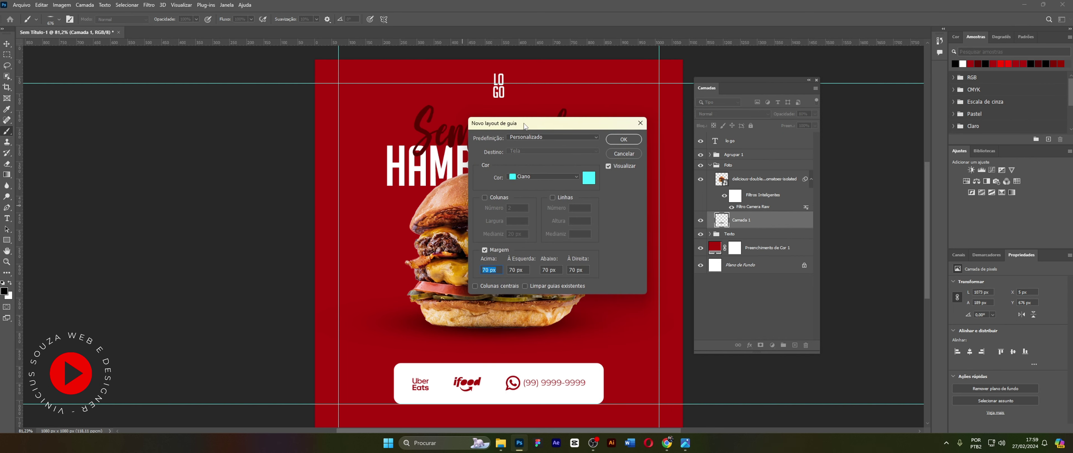
click(622, 140)
- Collapse the photo group and check how the contact box group lines up with the lower margin guide
scroll(595, 237, down, 3)
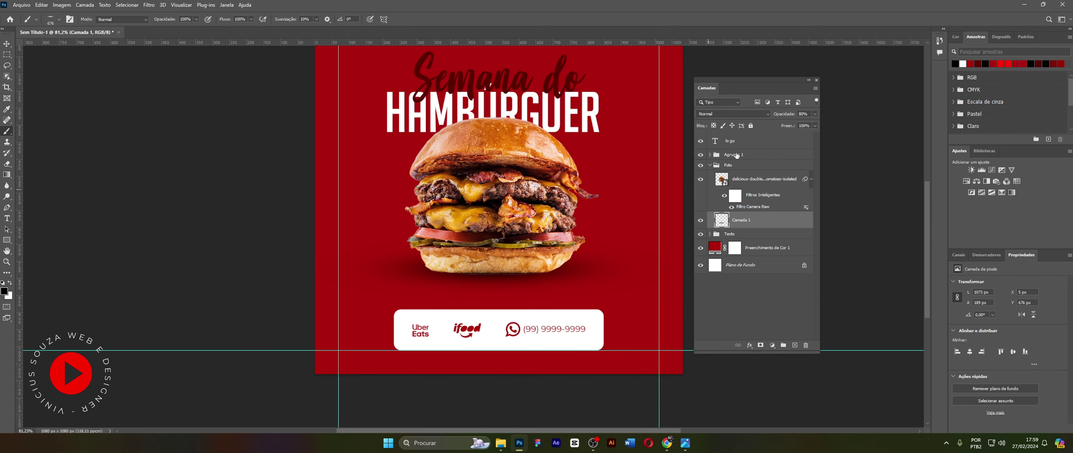
click(712, 164)
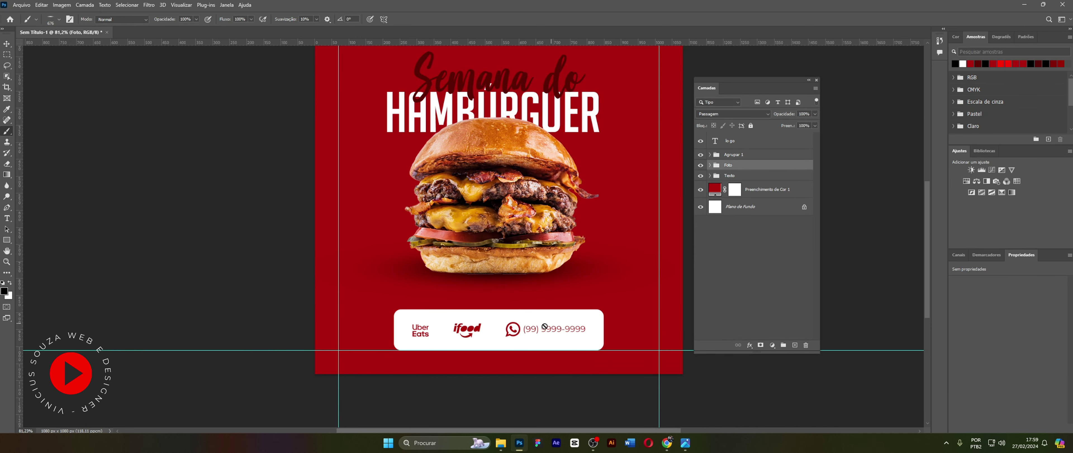
click(737, 159)
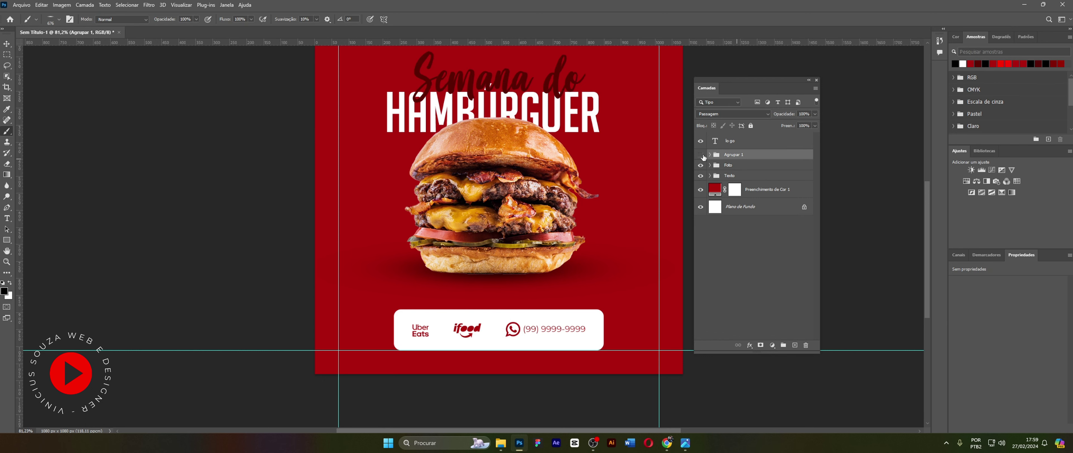
key(ctrl+t)
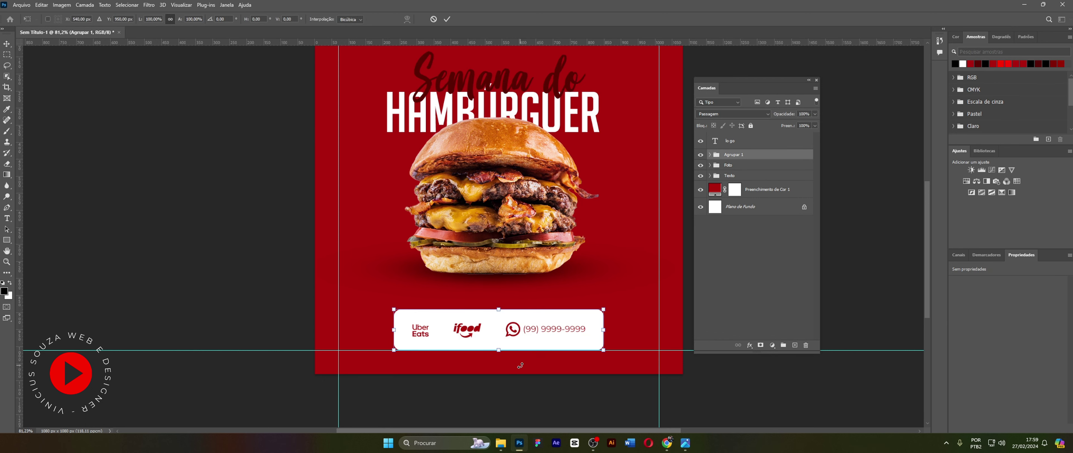
scroll(520, 365, left, 1)
drag(535, 333, 534, 333)
scroll(612, 182, up, 3)
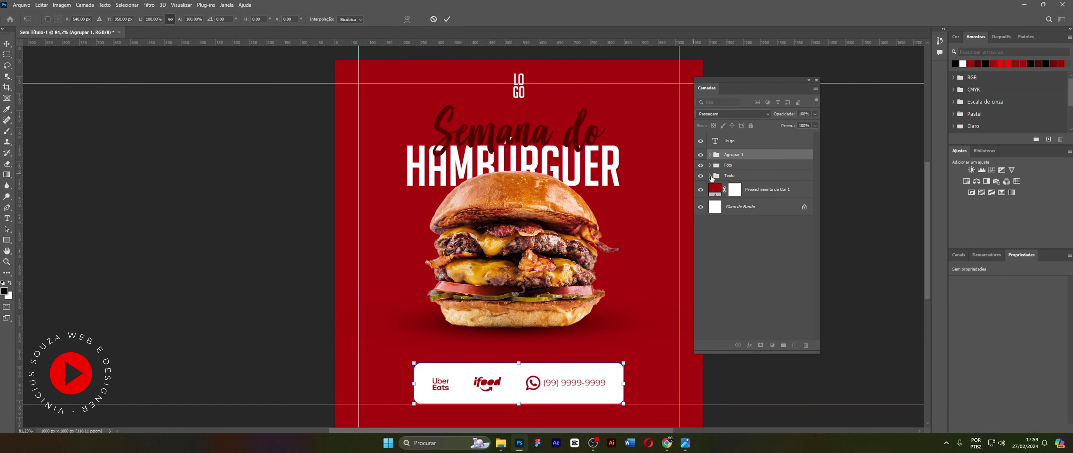
- Scale the logo text to about 89% and move it down inside the upper margin guide, to Y about 109 px
click(728, 142)
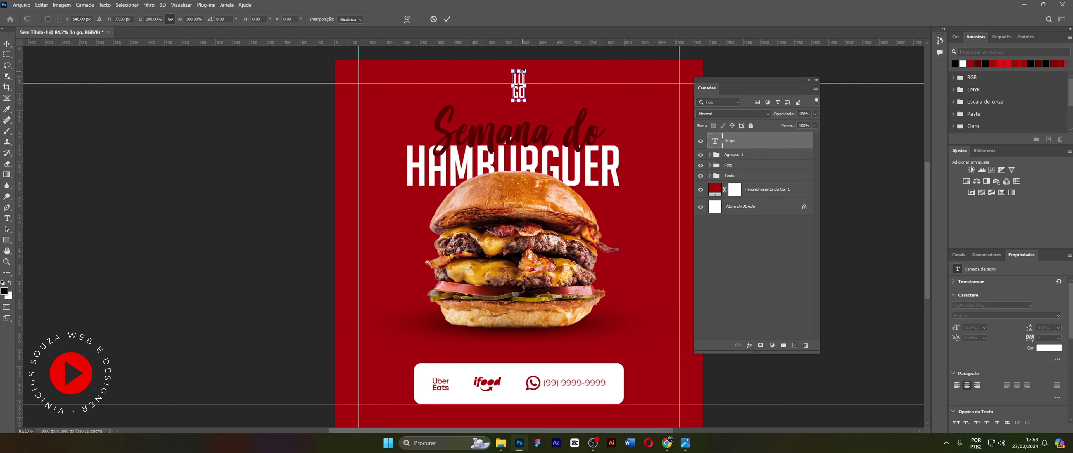
drag(518, 70, 519, 99)
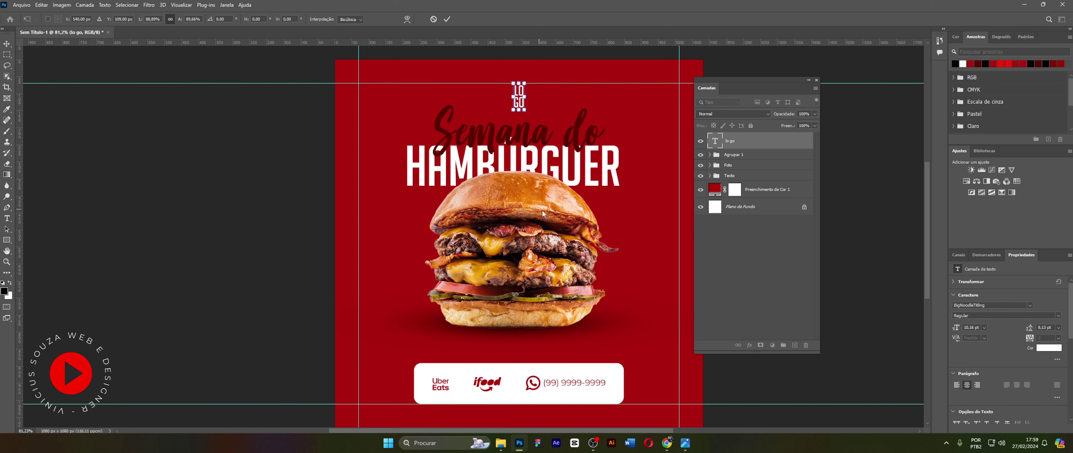
- Move the Foto and Texto groups down together to Y about 525 px, giving the logo more room above the title
click(734, 168)
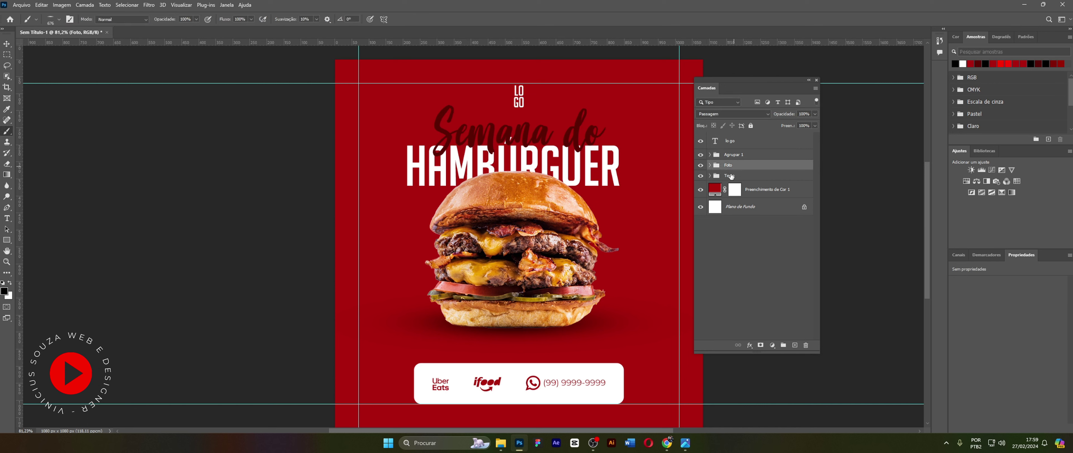
shift+click(732, 176)
key(ctrl+t)
key(shift+Down)
key(shift+Down)
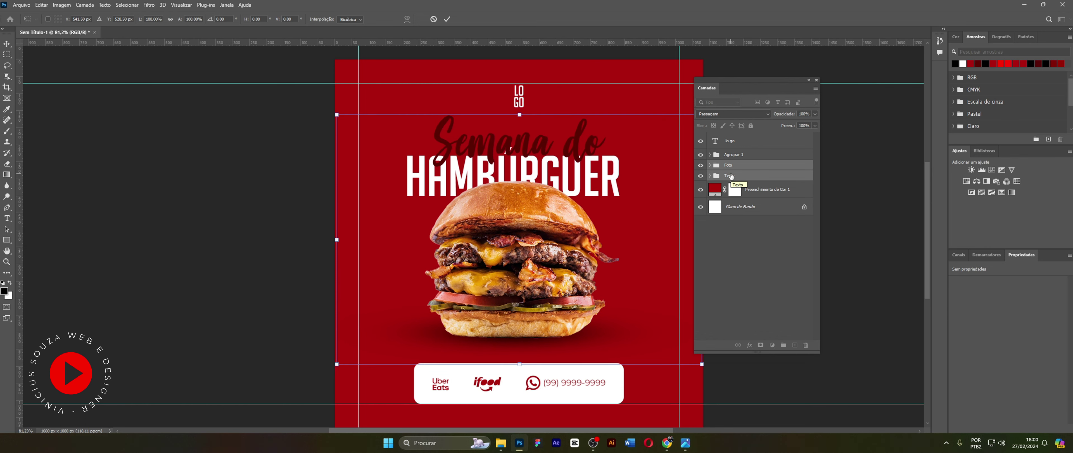
key(Up)
key(Up)
key(Up)
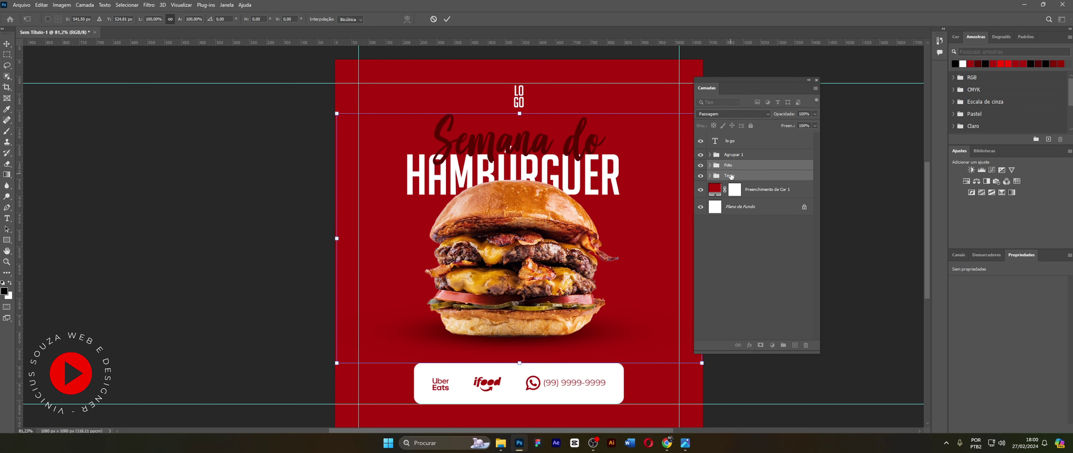
key(Return)
key(b)
- Review the overall layout against the margin guides and hide the guides
click(732, 176)
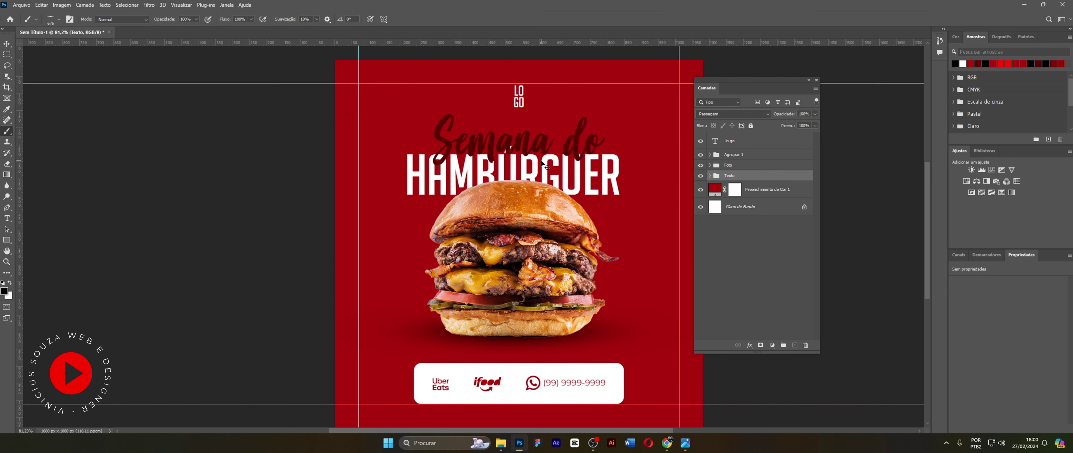
key(ctrl+semicolon)
click(6, 261)
drag(452, 183, 489, 181)
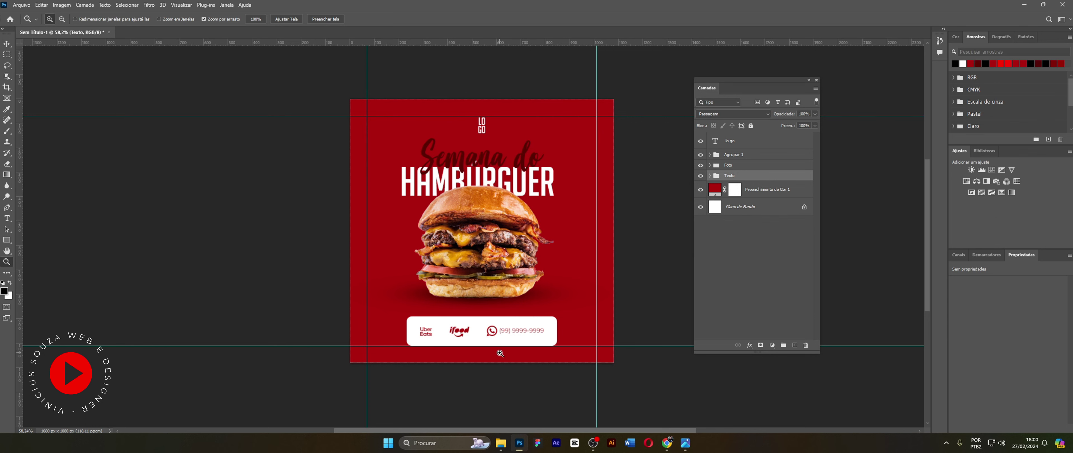
click(510, 332)
drag(510, 331, 440, 304)
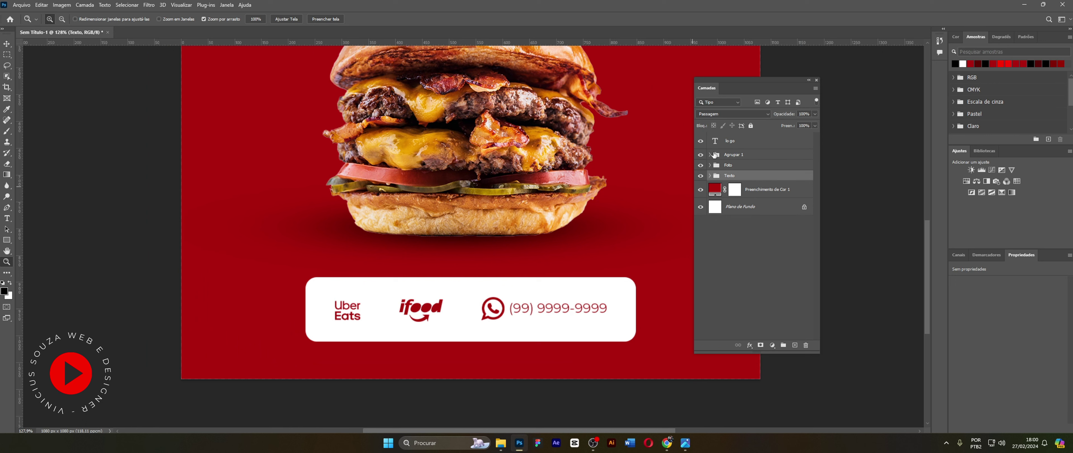
- Rename the contact box group as Rodape
double_click(728, 156)
text(Rodape)
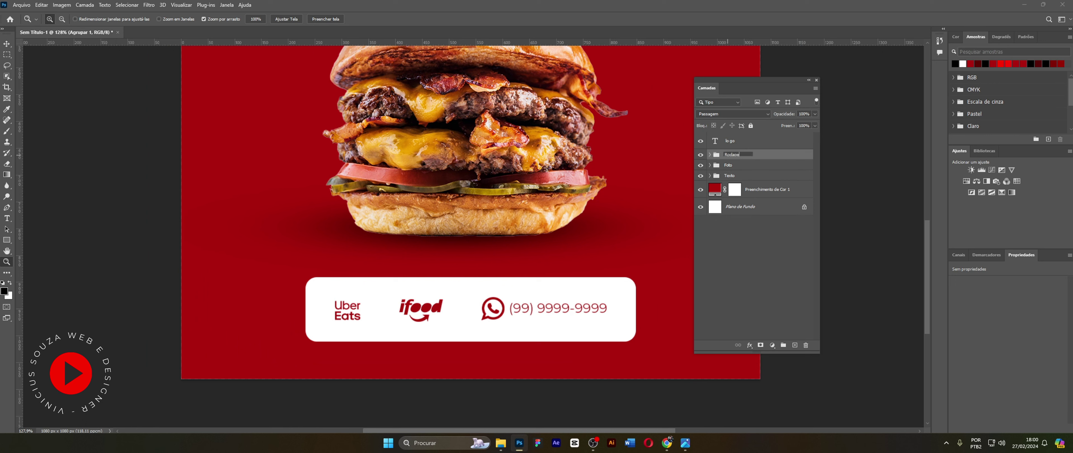
key(Return)
- Duplicate the white rectangle inside the Rodape group and place the copy beneath the original
click(709, 155)
click(726, 179)
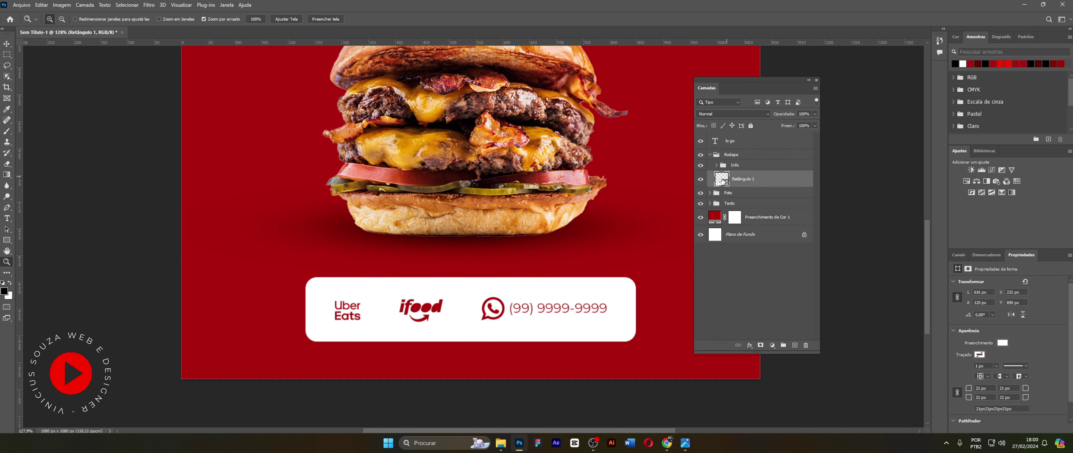
key(ctrl+j)
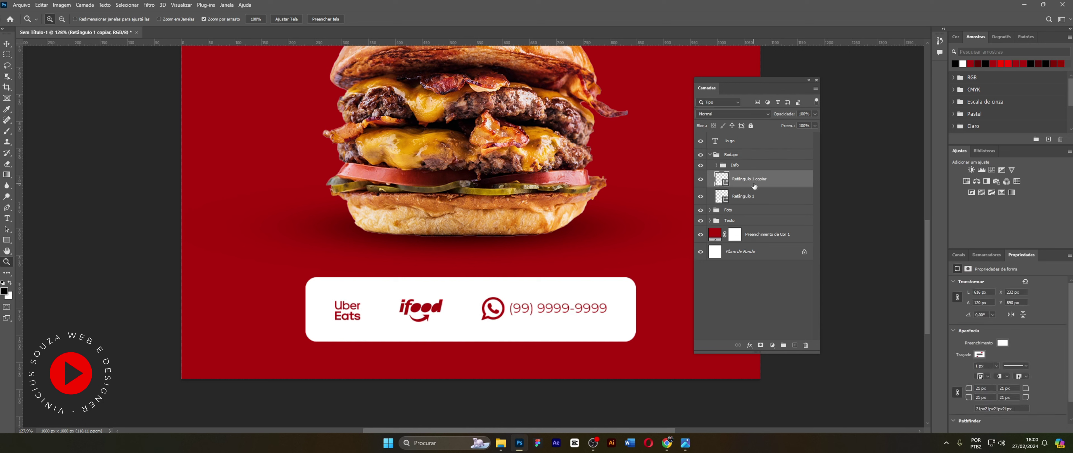
drag(727, 180, 726, 199)
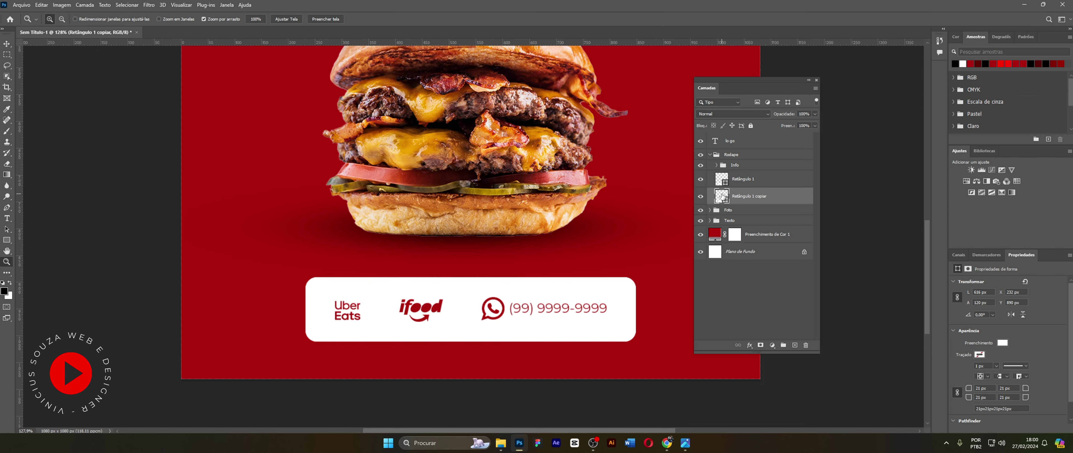
- Fill the rectangle copy with black (#000000)
double_click(722, 196)
drag(671, 158, 589, 207)
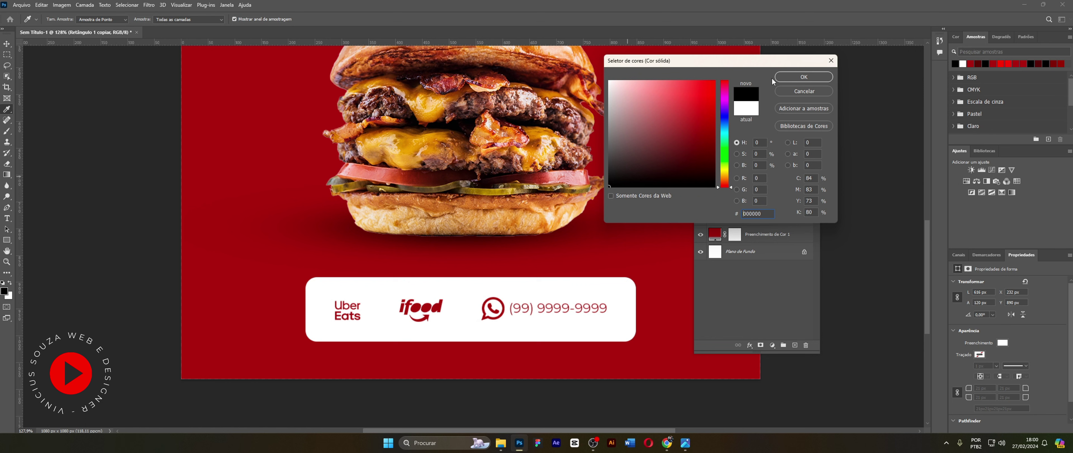
click(789, 76)
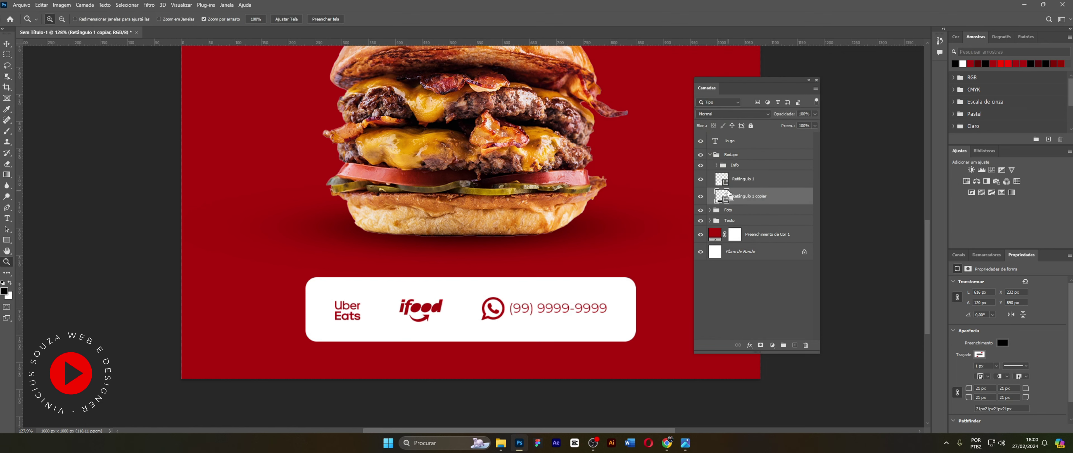
- Warp the black rectangle copy so its lower corners extend below the white box and its lower edge curves upward between them
key(ctrl+t)
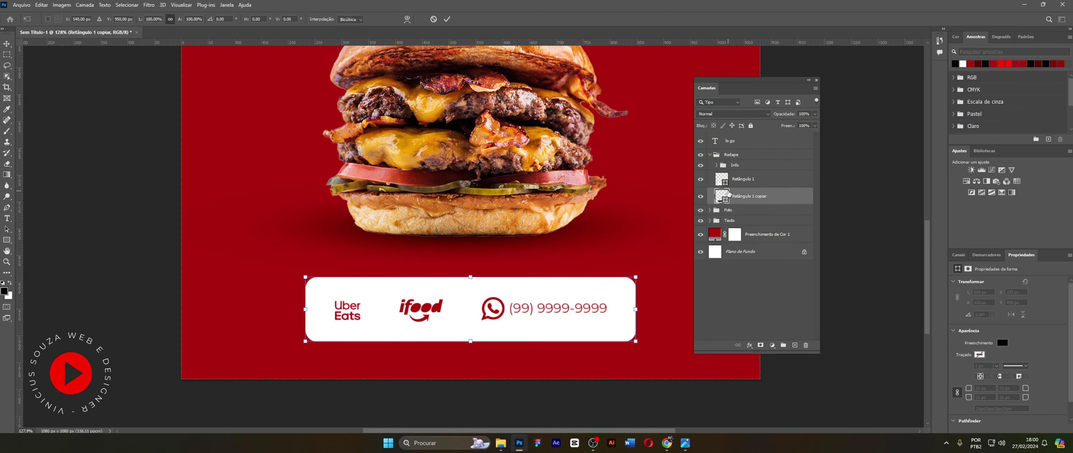
click(407, 19)
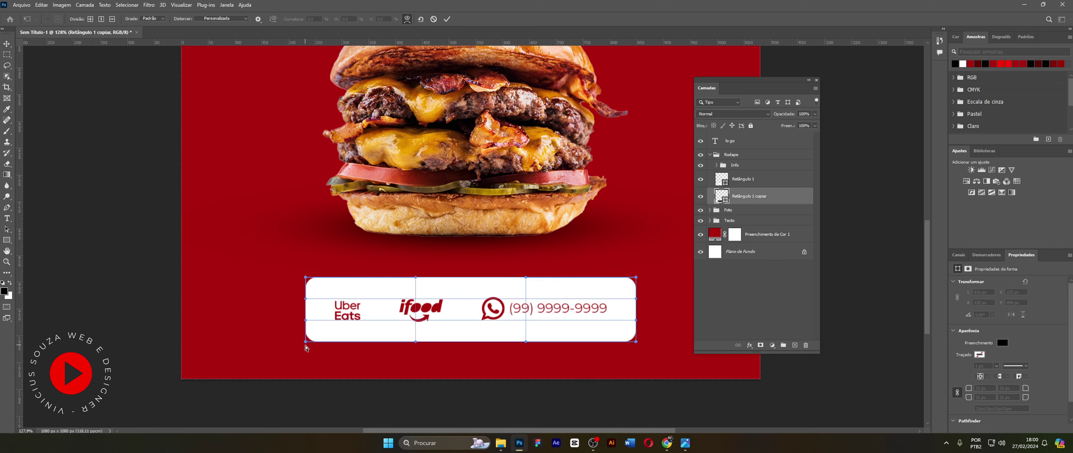
drag(306, 348, 306, 351)
drag(637, 343, 636, 350)
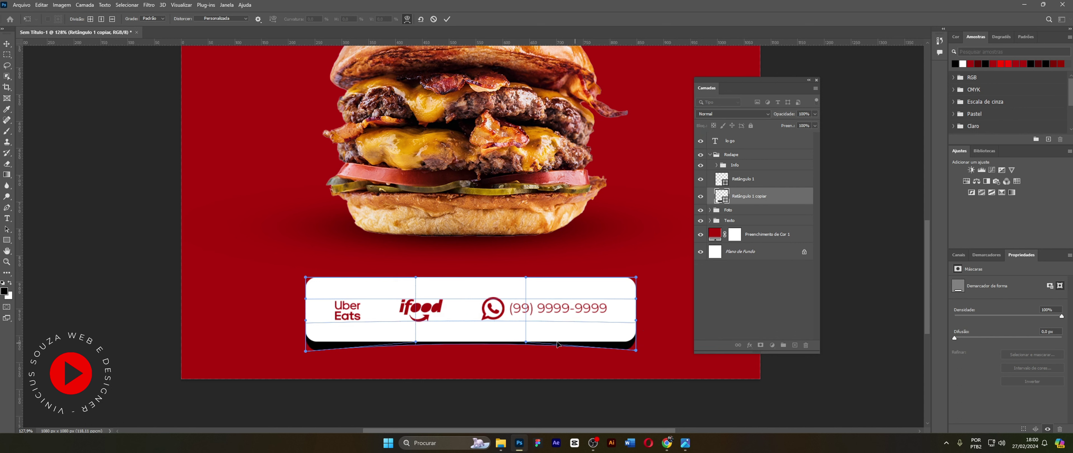
drag(525, 342, 516, 341)
drag(417, 343, 417, 345)
key(Return)
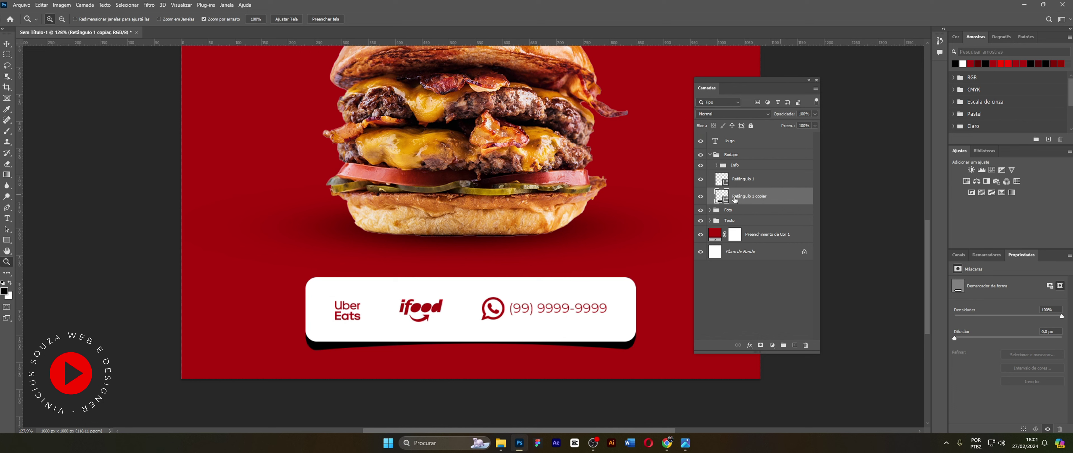
- Convert the black rectangle copy to a smart object and apply a Gaussian blur with a 9 px radius
click(149, 4)
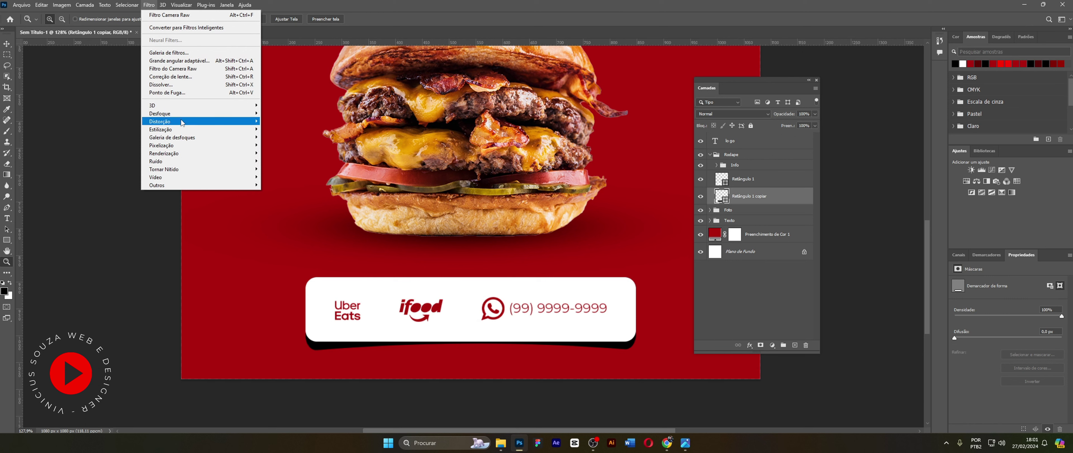
mouse_move(183, 114)
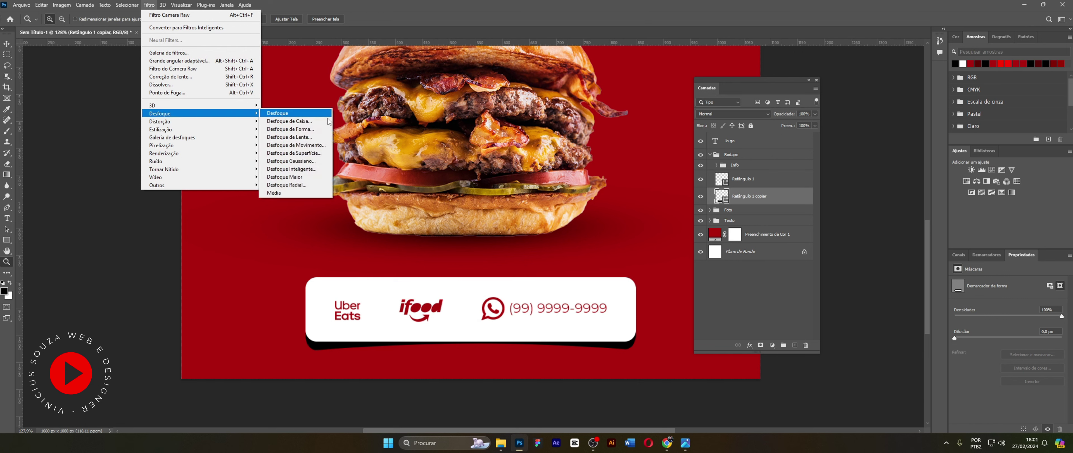
click(311, 161)
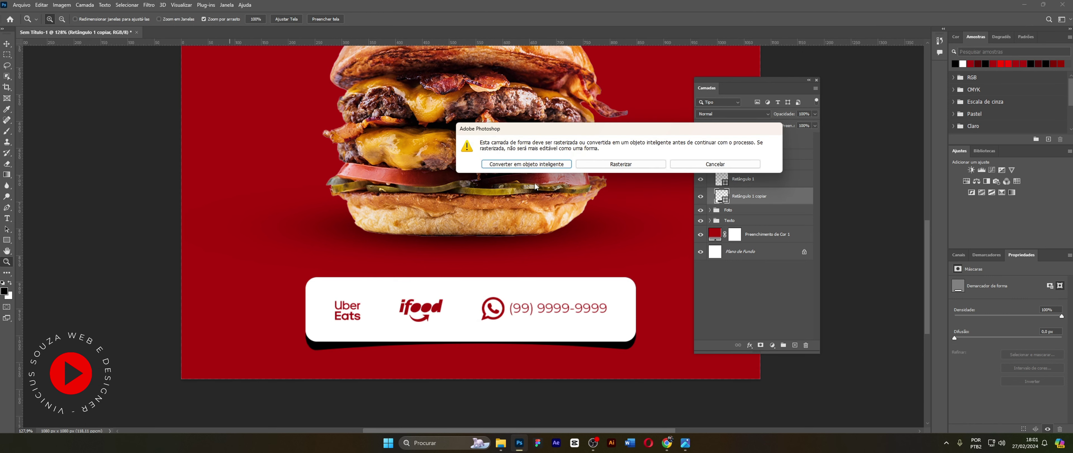
click(516, 164)
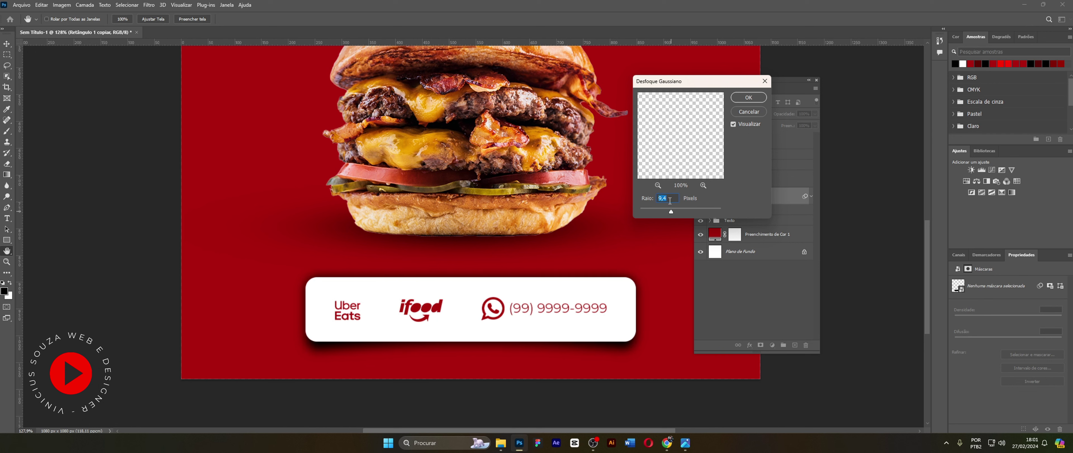
text(9)
click(748, 98)
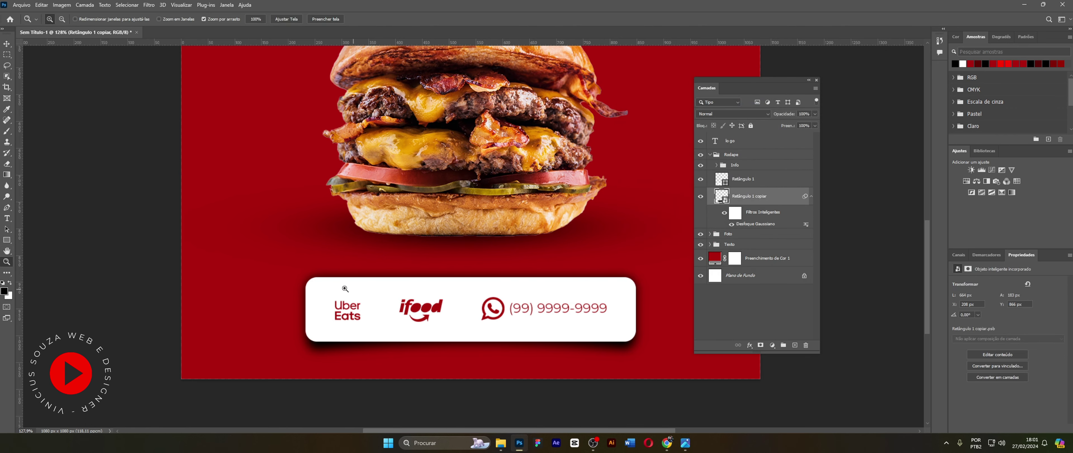
- Reopen the Gaussian blur on the contact box shadow and slightly increase its radius
scroll(345, 288, up, 3)
scroll(302, 268, down, 4)
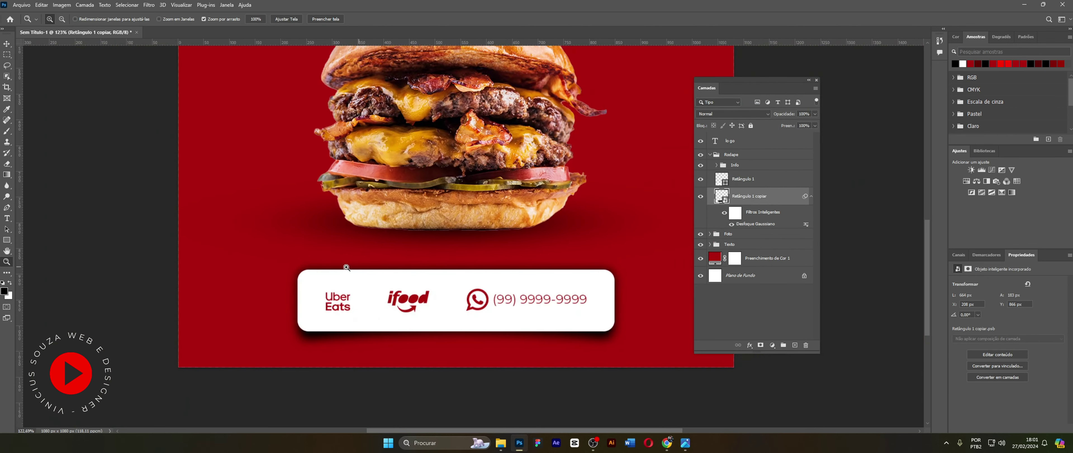
double_click(754, 225)
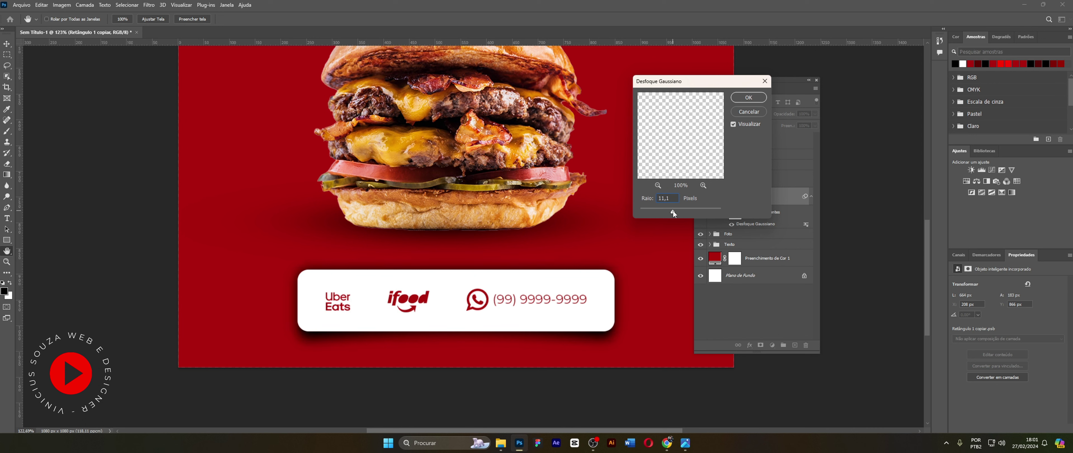
text(1)
key(Return)
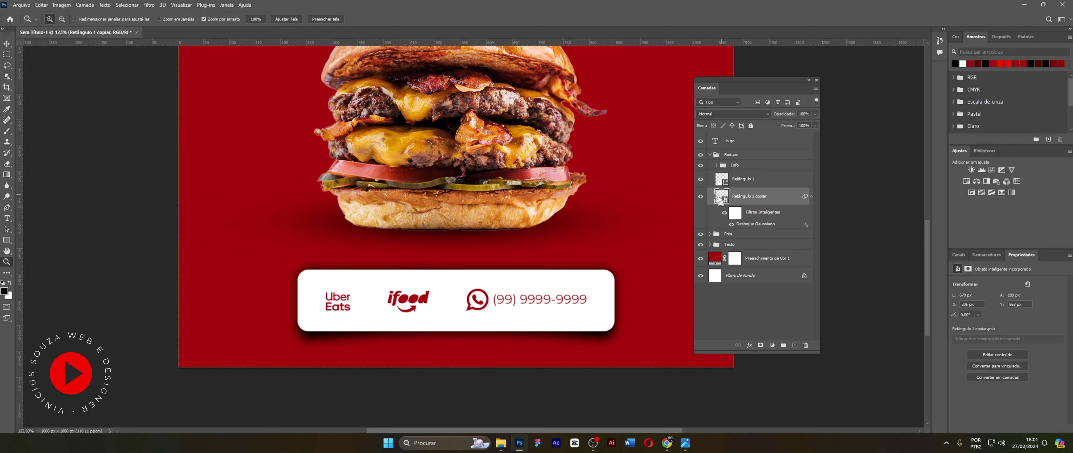
- Scale the contact box shadow down to about 94% around its centre
key(ctrl+t)
drag(612, 339, 604, 338)
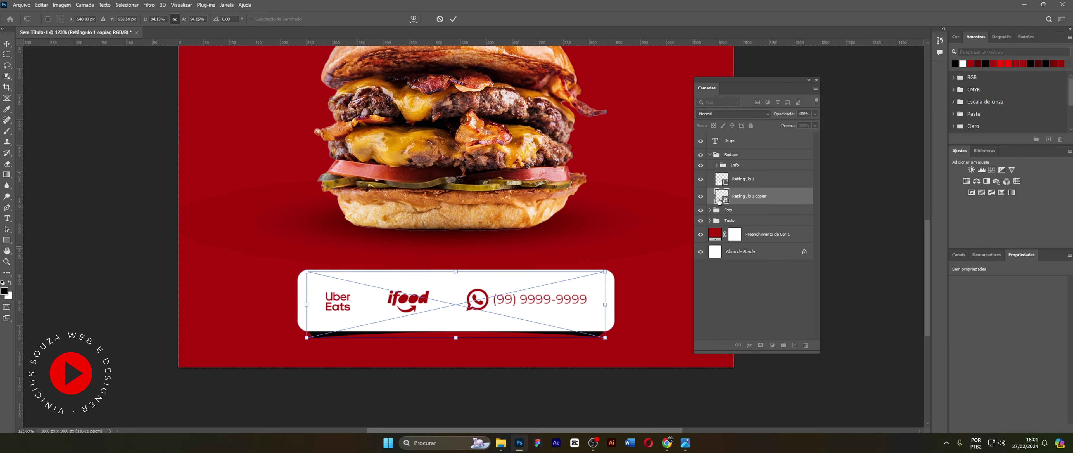
key(Return)
key(z)
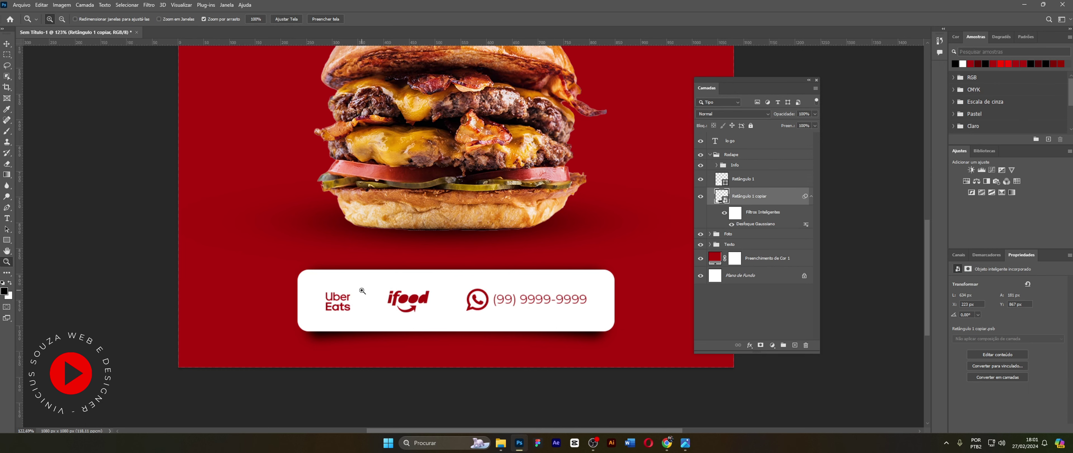
- Add a layer mask to the contact box shadow and paint out the part above the white box with a soft black brush
drag(363, 291, 373, 290)
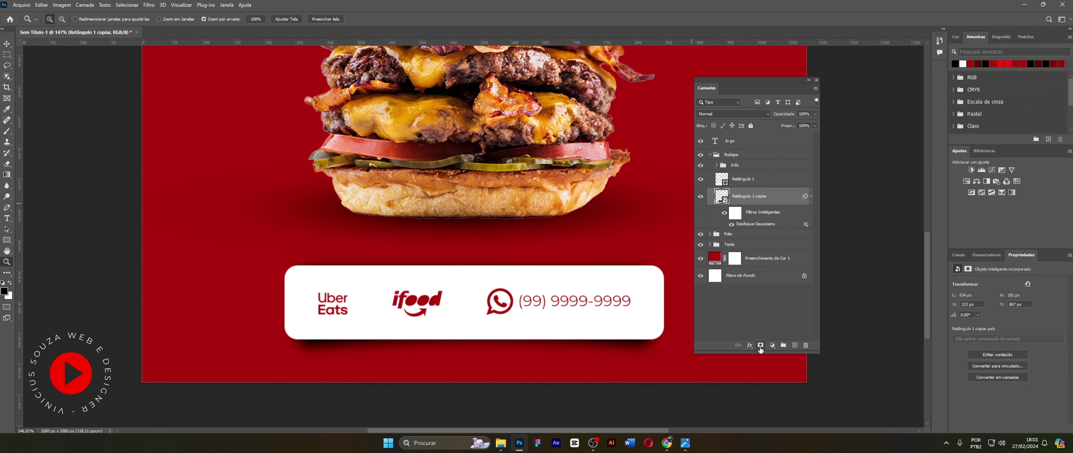
click(760, 345)
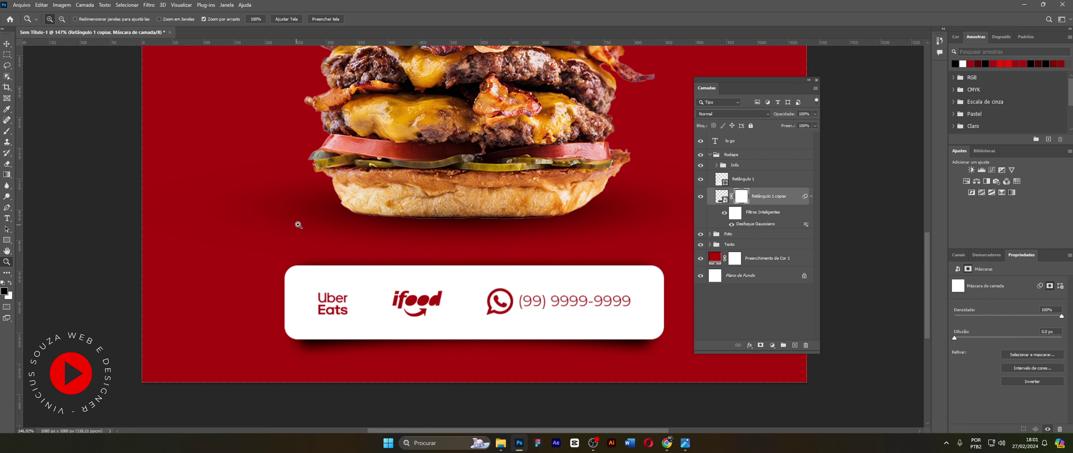
key(b)
right_click(413, 179)
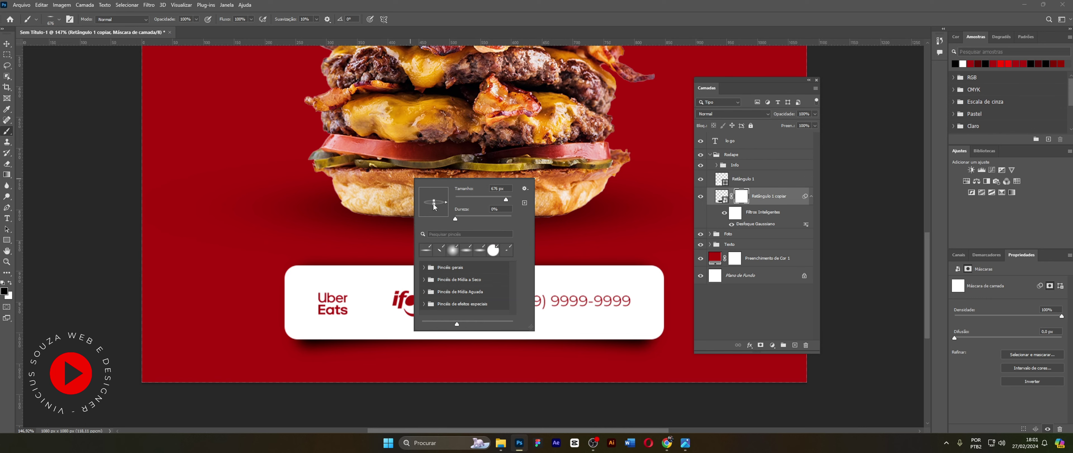
mouse_move(433, 203)
mouse_down()
mouse_move(434, 213)
mouse_move(305, 217)
mouse_up()
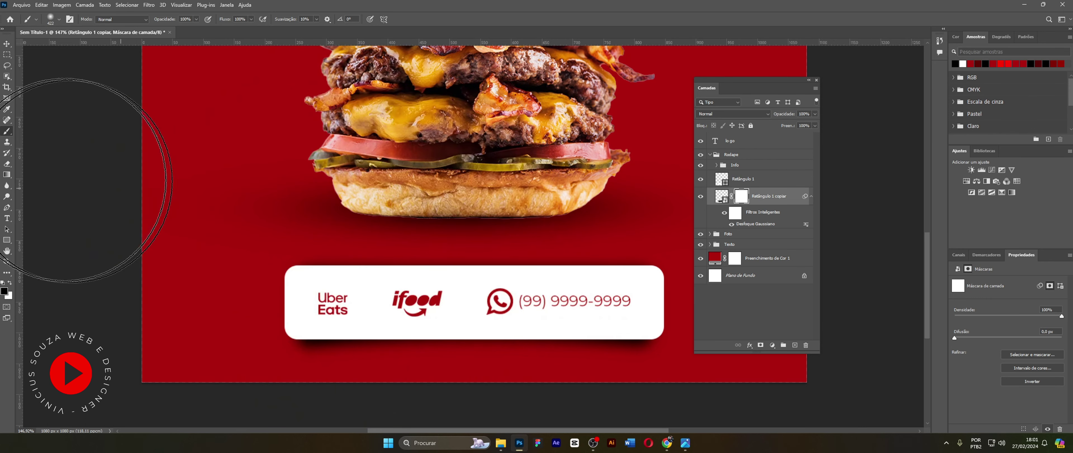
drag(411, 215, 476, 220)
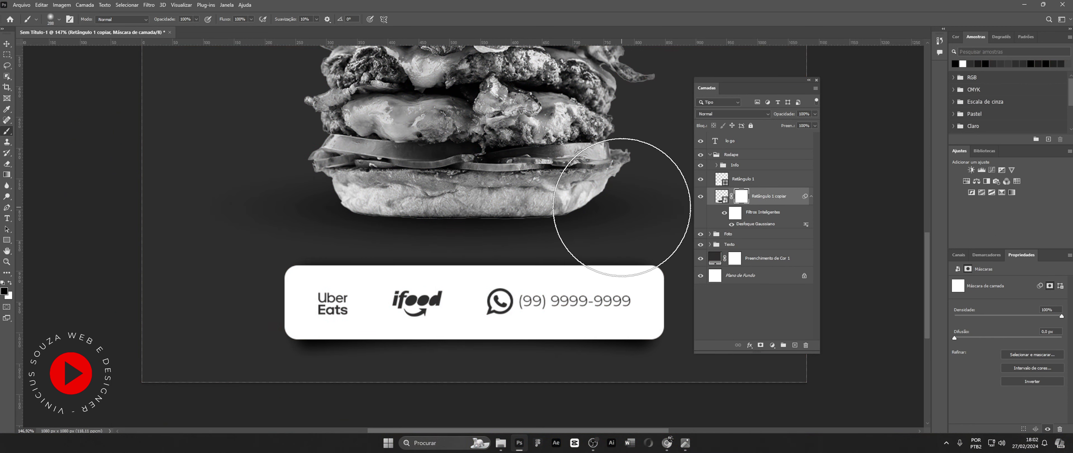
drag(362, 248, 340, 243)
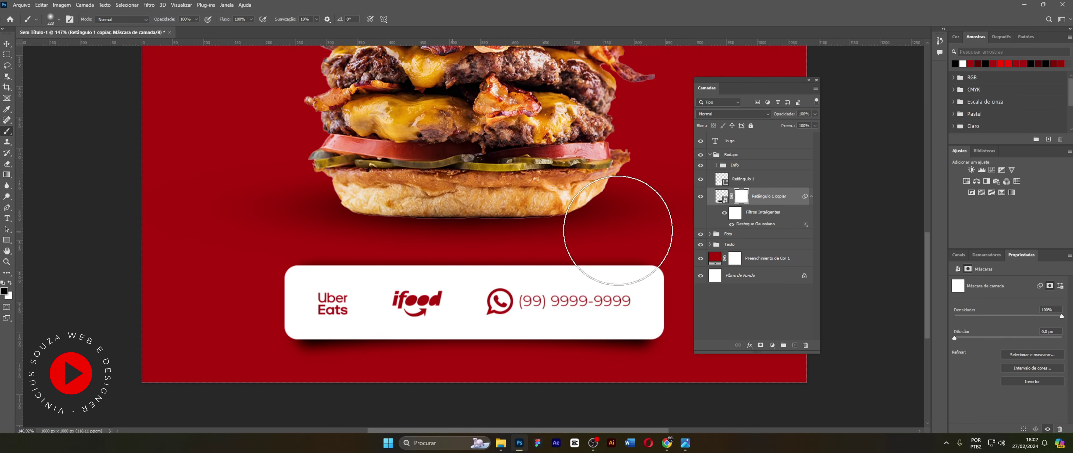
click(6, 291)
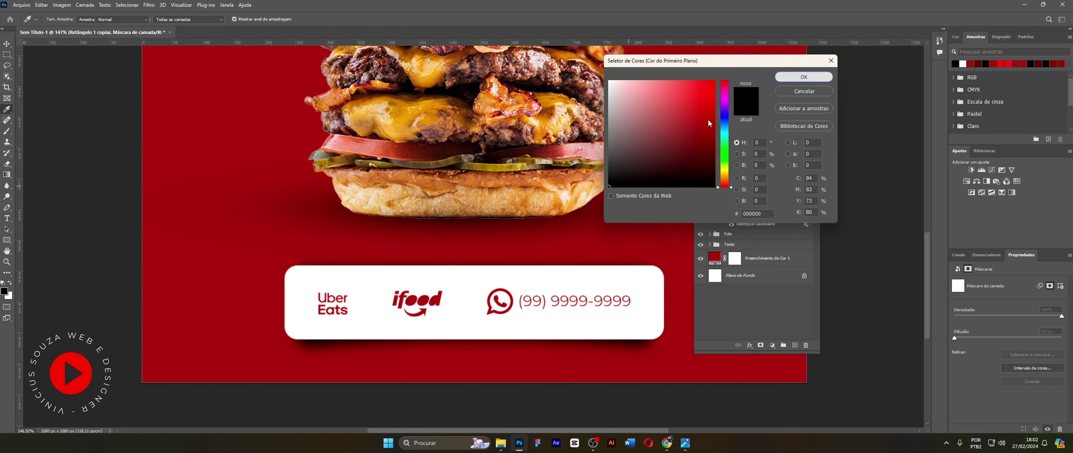
click(803, 76)
mouse_move(391, 225)
mouse_down()
mouse_move(643, 226)
mouse_move(524, 222)
mouse_up()
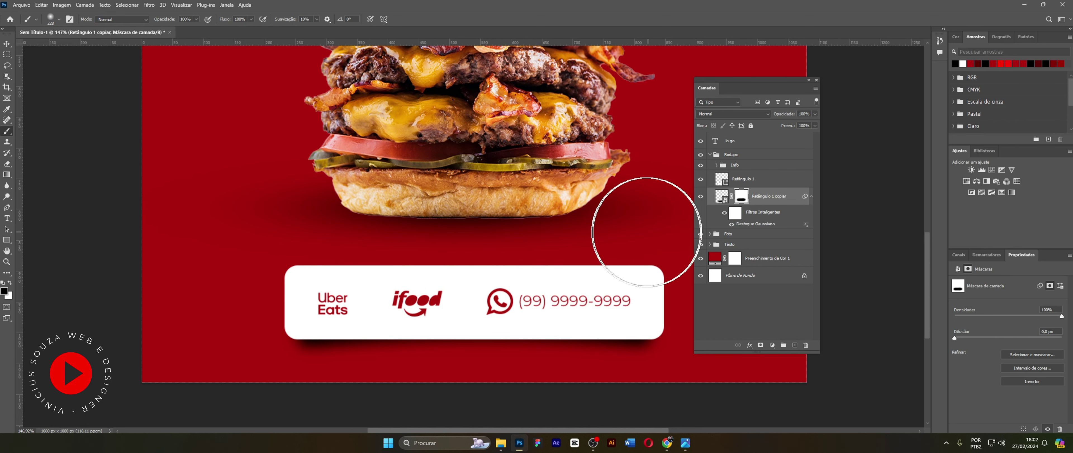
click(722, 196)
- Collapse the Rodape group, expand the Texto group and duplicate its Hambúrguer text layer twice
click(7, 261)
drag(484, 155, 462, 154)
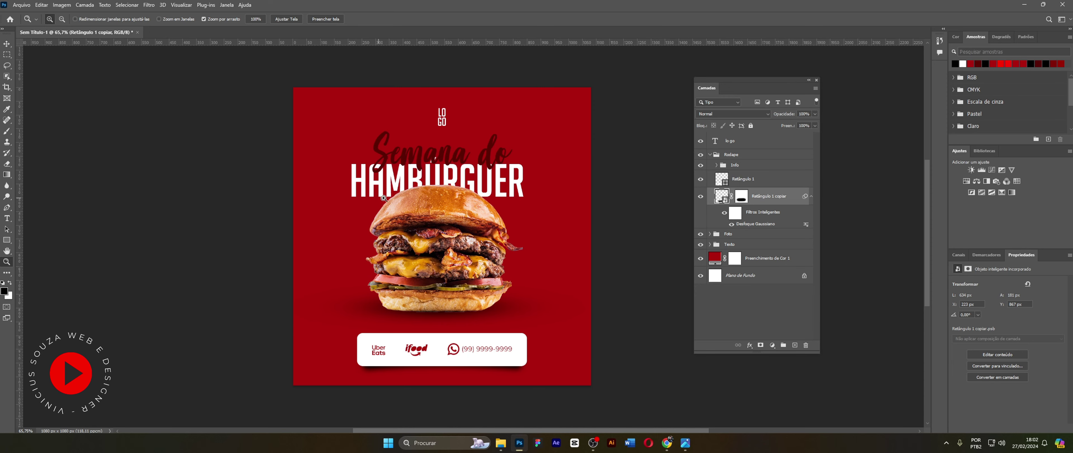
drag(407, 215, 423, 197)
click(709, 154)
click(710, 176)
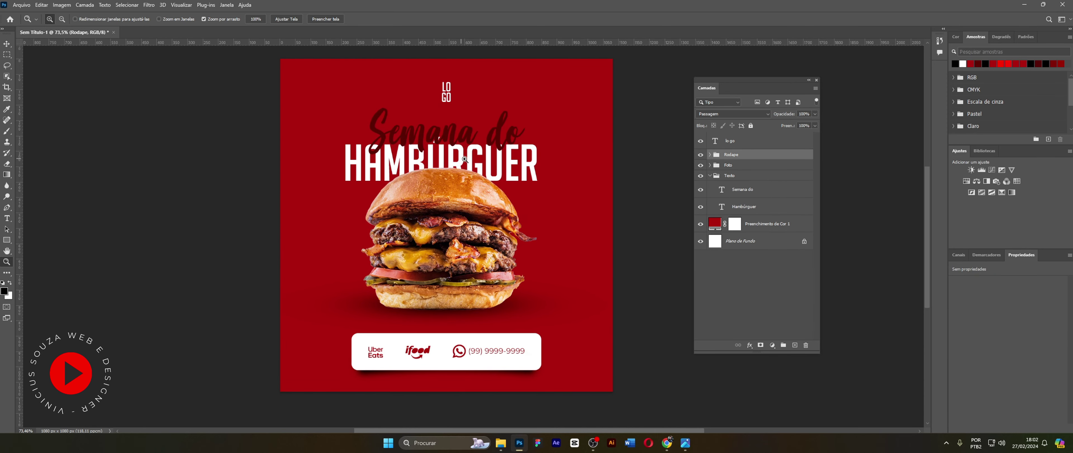
click(722, 207)
key(ctrl+j)
key(ctrl+j)
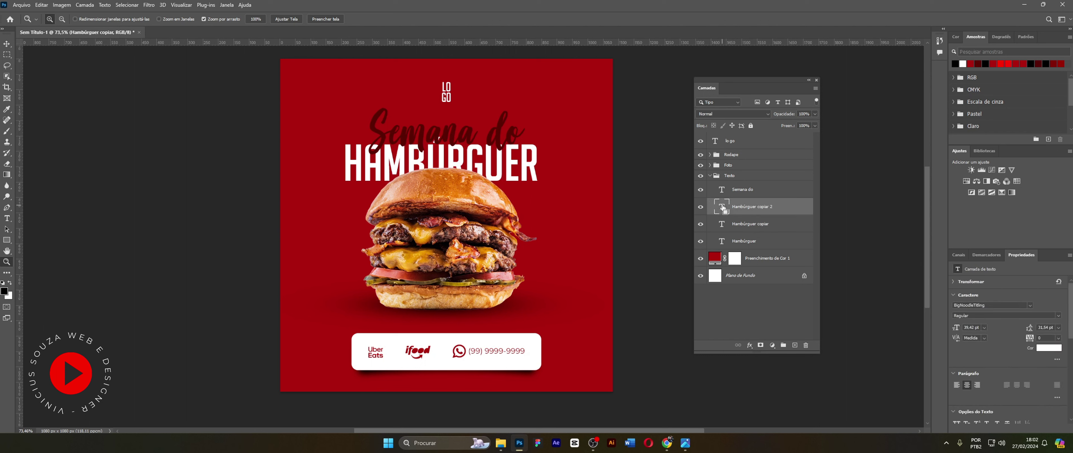
- Place both Hambúrguer copies below the Texto group in the layer order and move them one line below the original title
click(722, 217)
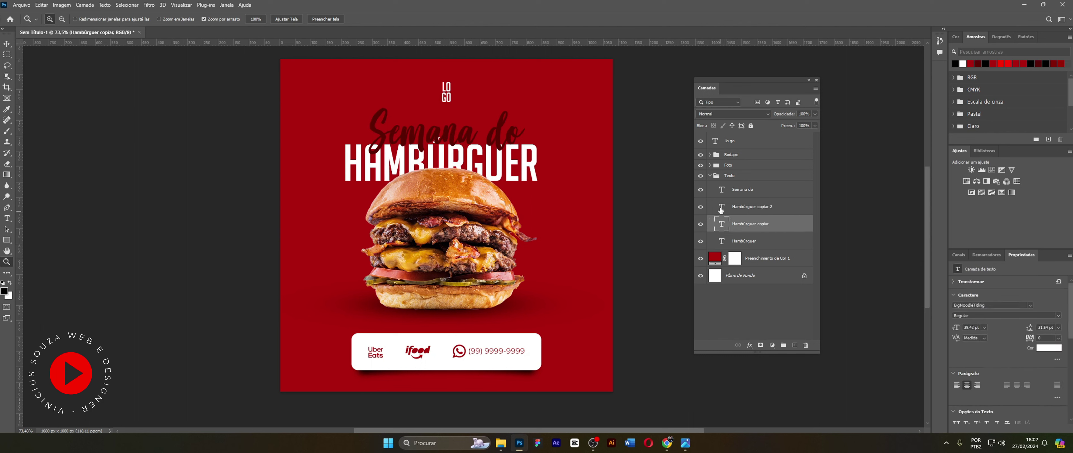
shift+click(721, 208)
drag(721, 208, 720, 251)
key(ctrl+t)
drag(507, 163, 507, 203)
drag(507, 206, 507, 206)
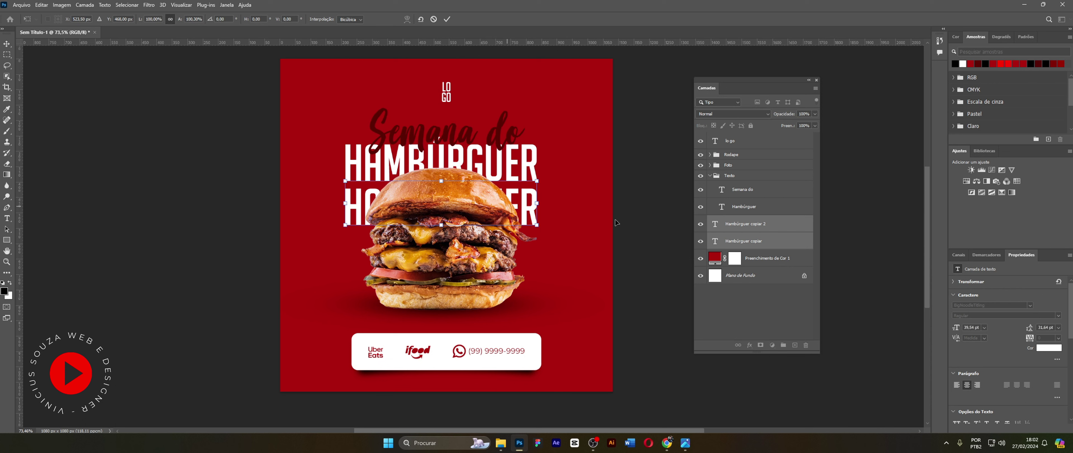
key(Return)
- Move the Hambúrguer copiar 2 text down to form a third line below the first copy
click(719, 241)
click(539, 207)
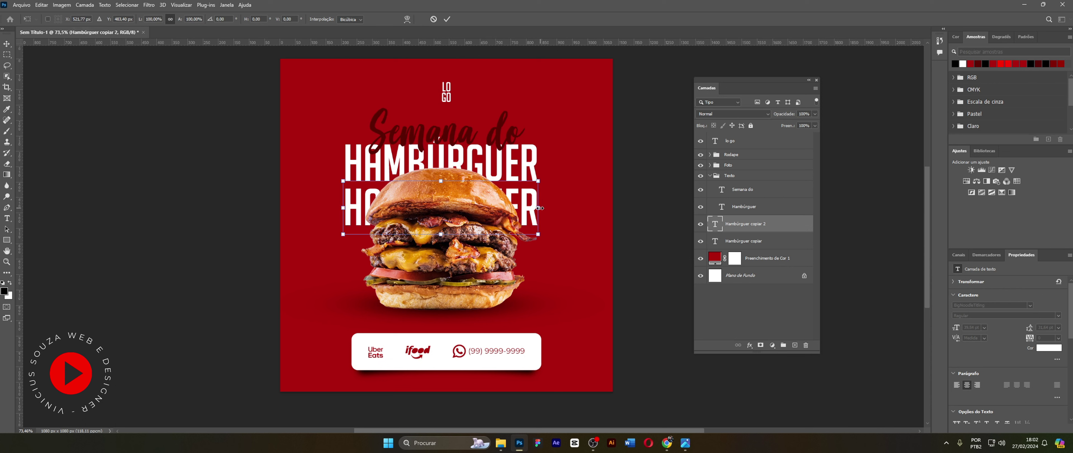
drag(522, 205, 524, 249)
key(Return)
key(z)
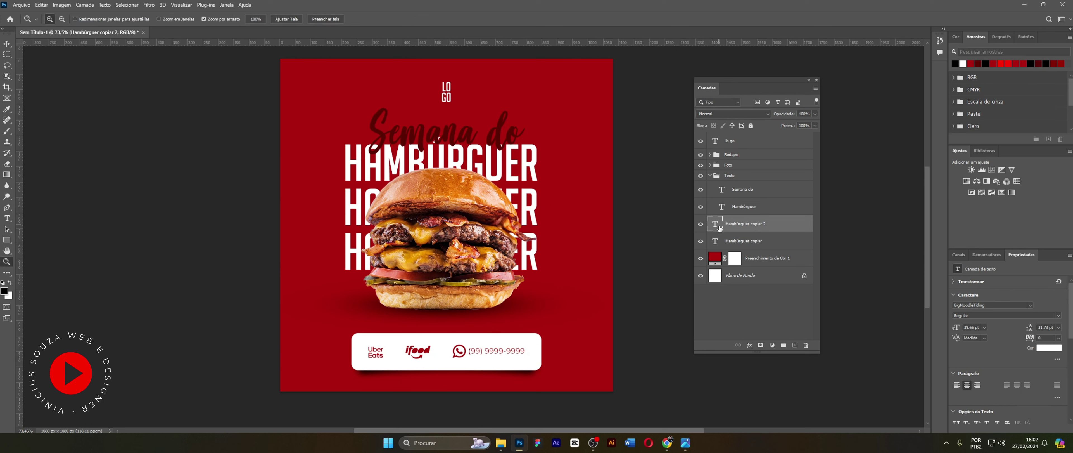
- Set the fill of both Hambúrguer copies to 0%
click(700, 224)
click(700, 224)
drag(791, 128, 750, 128)
key(Return)
click(723, 240)
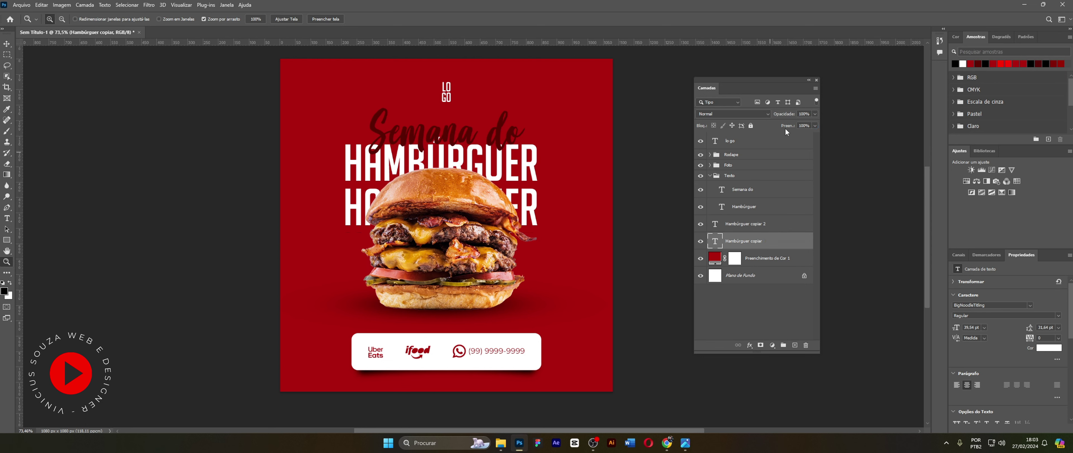
key(Return)
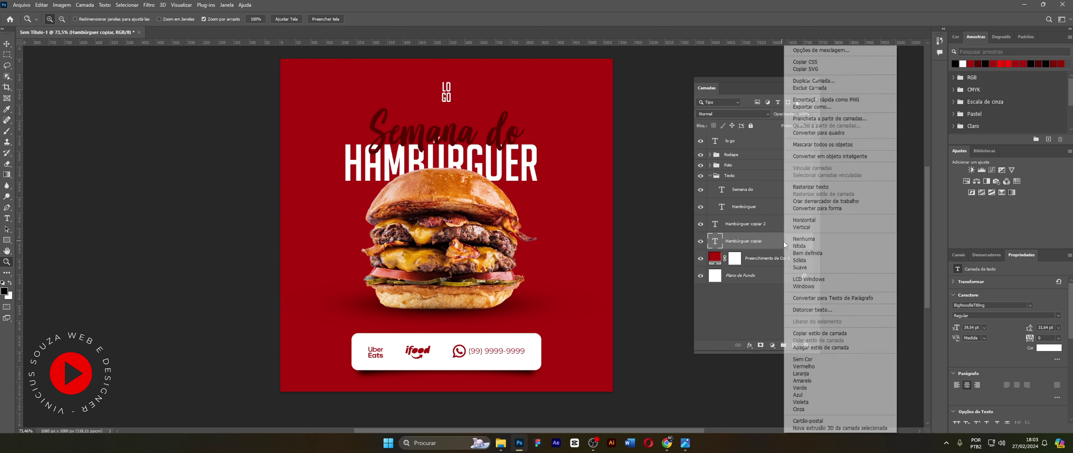
- Apply a thin white stroke effect to the Hambúrguer copiar layer and copy its effects to Hambúrguer copiar 2
right_click(778, 242)
click(586, 236)
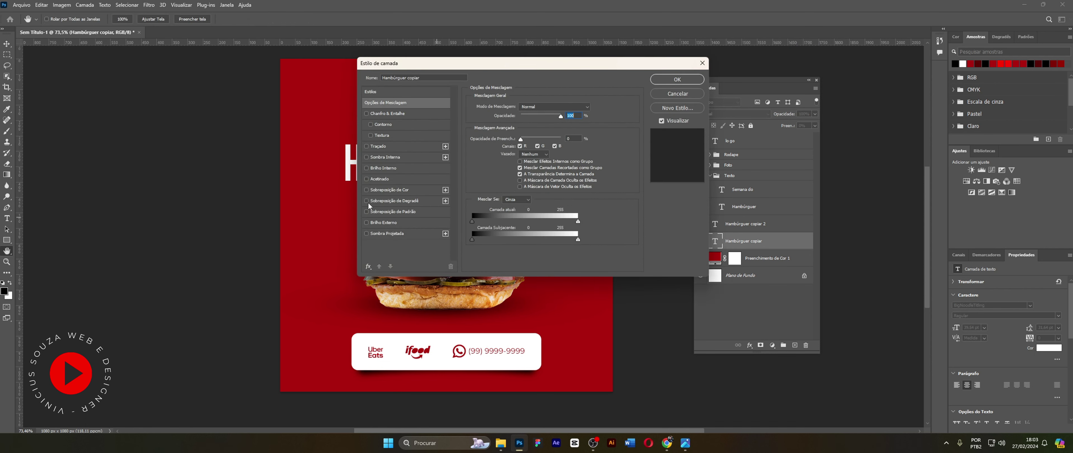
click(368, 147)
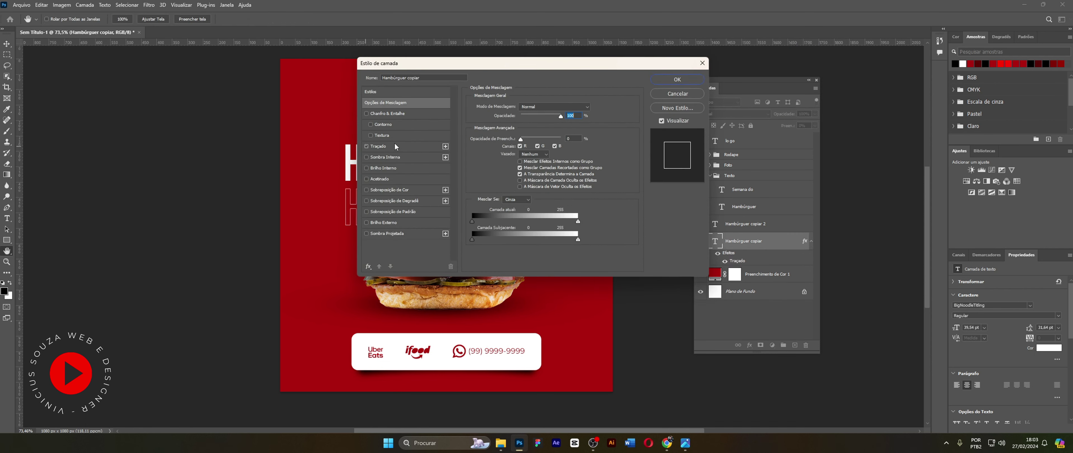
click(676, 79)
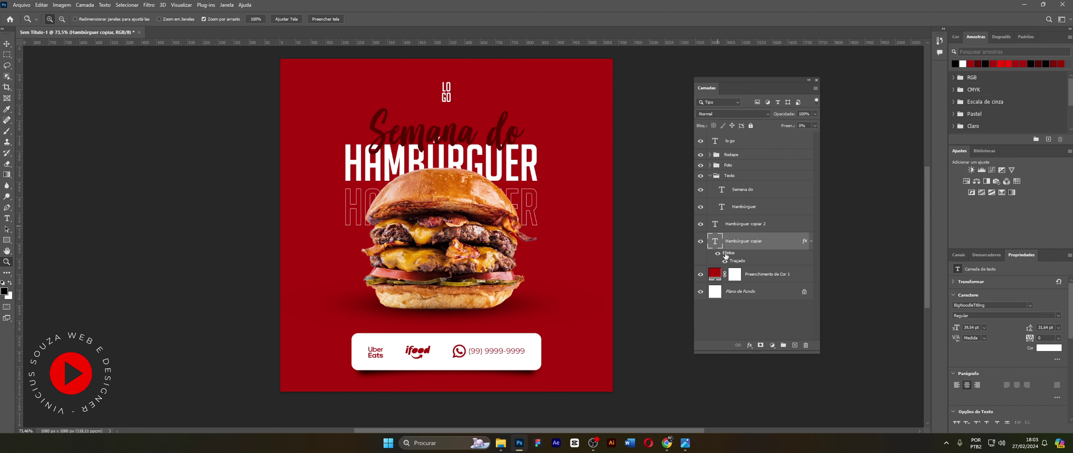
drag(726, 255, 724, 230)
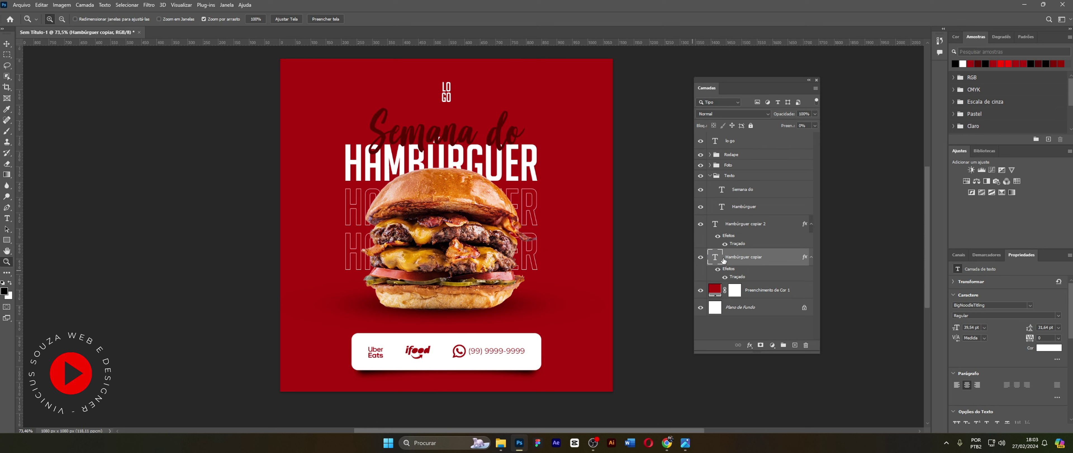
- Set the opacity of both outlined Hambúrguer copies to 40%
click(808, 114)
key(Return)
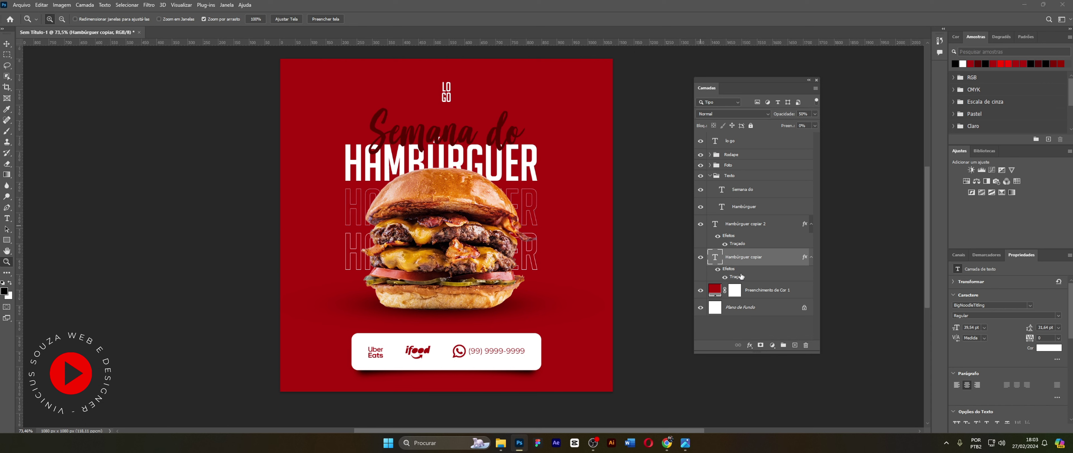
click(808, 114)
text(4)
key(Return)
click(727, 224)
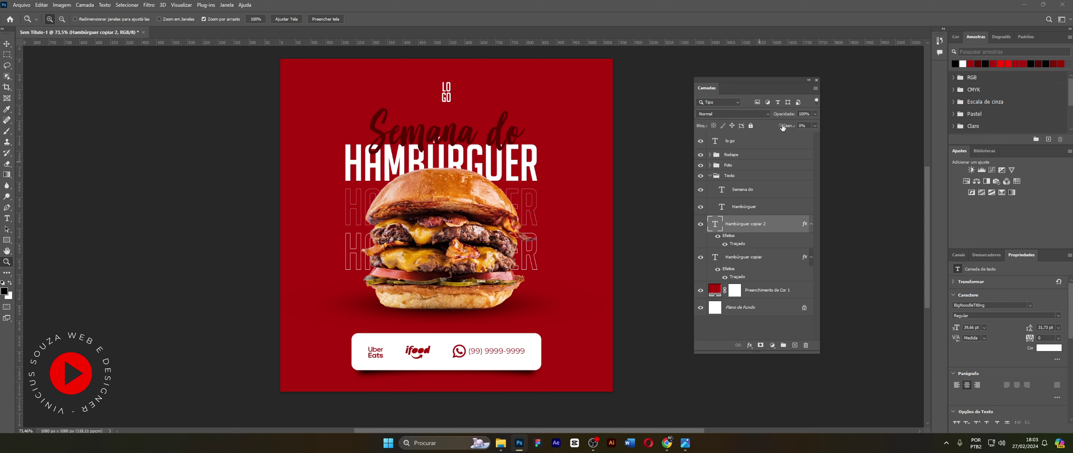
click(811, 113)
key(Return)
- Collapse the Texto group, then group the red colour fill layer and name the new group BG
mouse_move(464, 142)
mouse_down()
mouse_move(457, 127)
mouse_move(476, 125)
mouse_move(469, 129)
mouse_up()
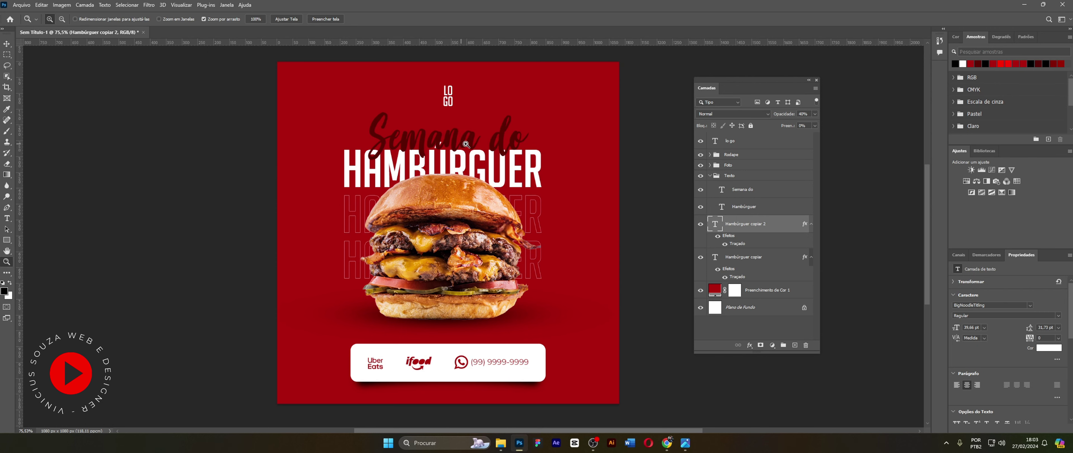
drag(463, 166, 455, 166)
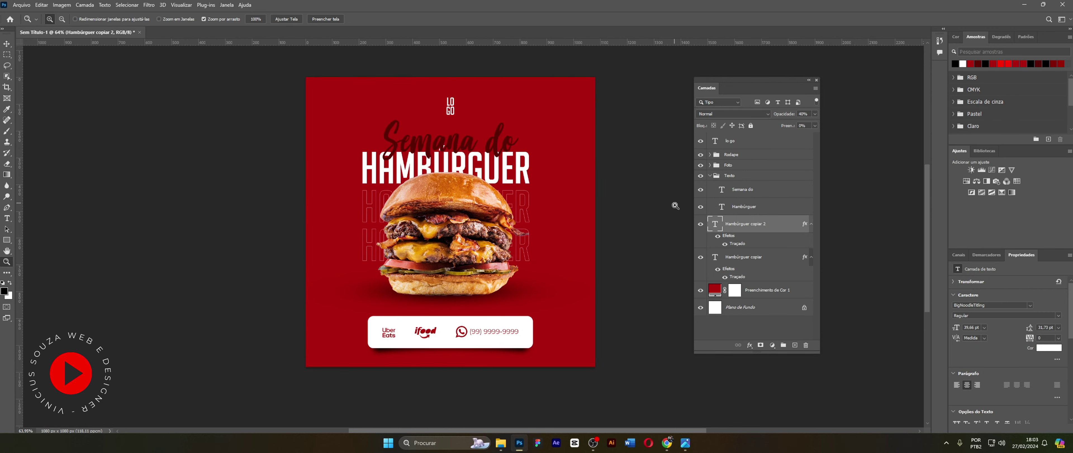
click(709, 176)
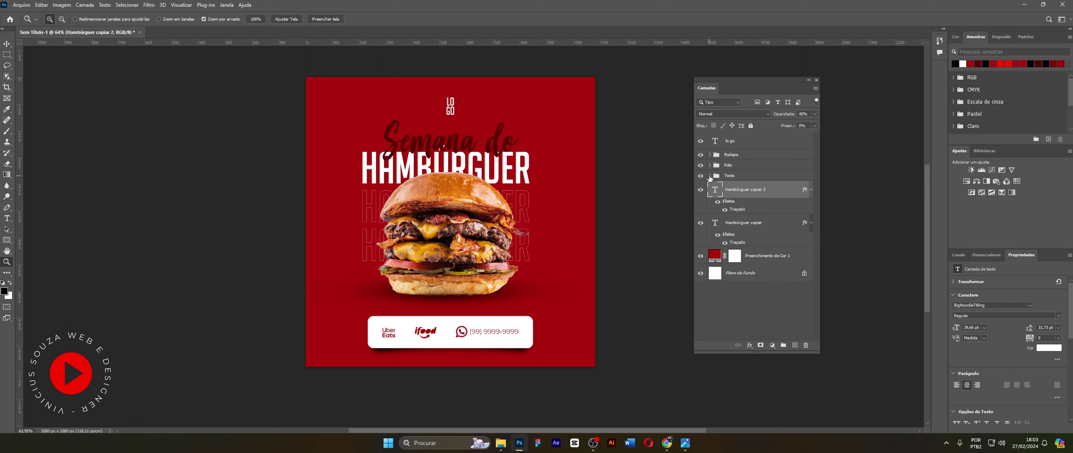
click(715, 255)
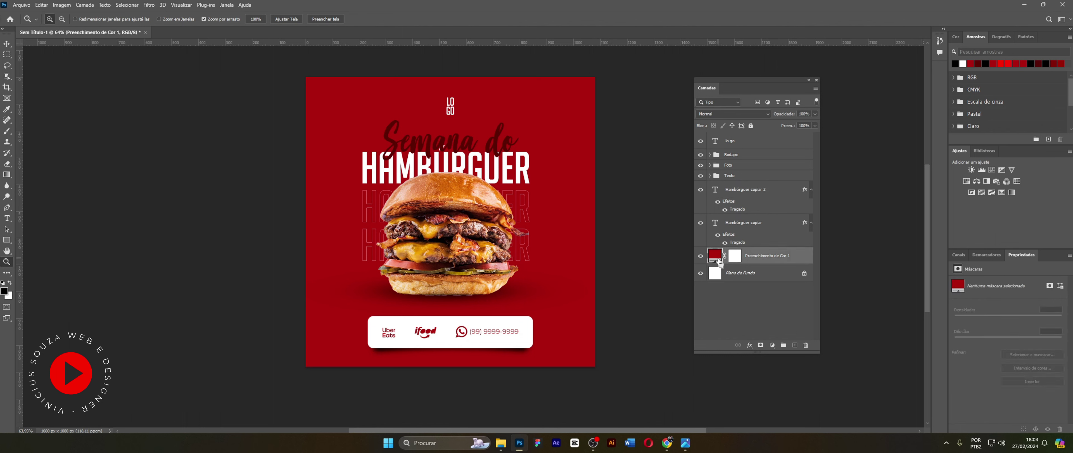
key(ctrl+g)
double_click(732, 252)
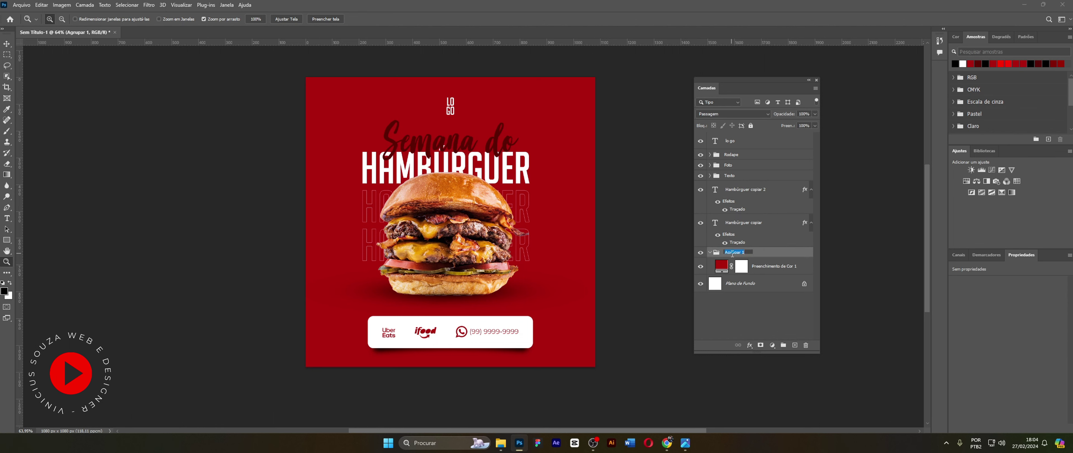
text(BG)
key(Return)
- Move the two outlined Hambúrguer copies into the Texto group beneath the original title and collapse the group
click(710, 176)
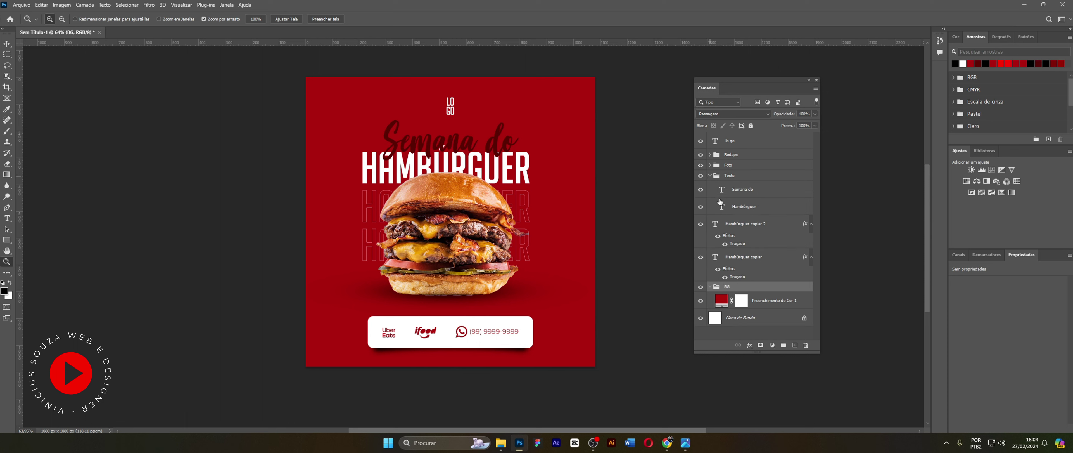
click(733, 257)
shift+click(718, 221)
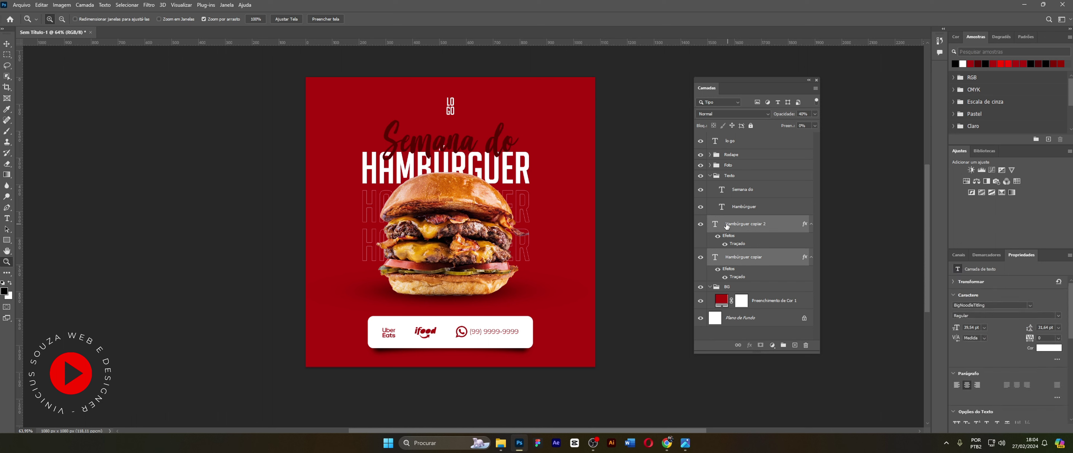
drag(718, 221, 718, 210)
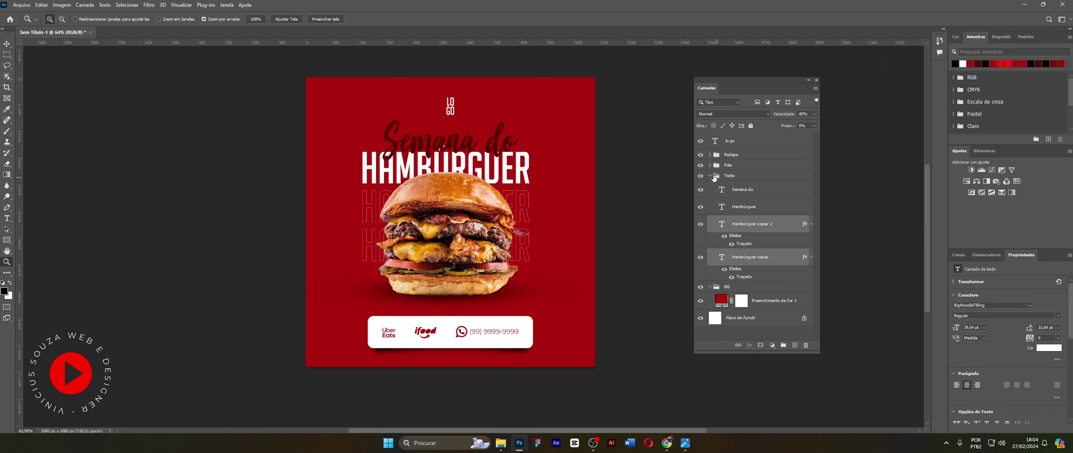
click(710, 176)
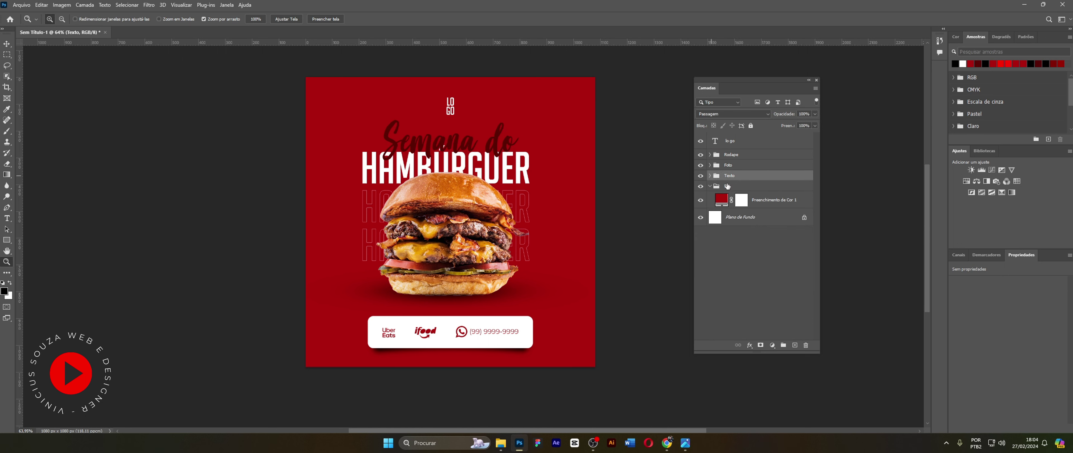
- Add a new empty layer above the red colour fill layer inside the BG group
click(727, 187)
click(724, 201)
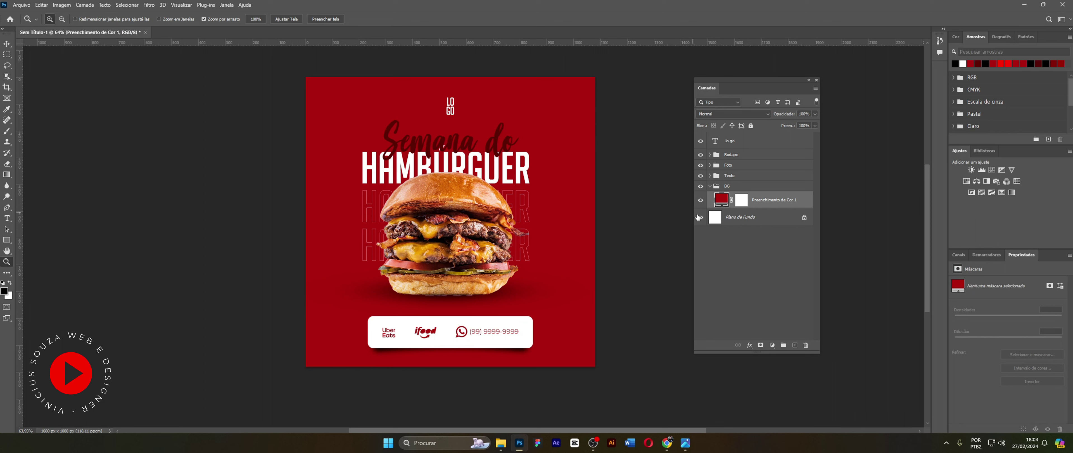
click(794, 344)
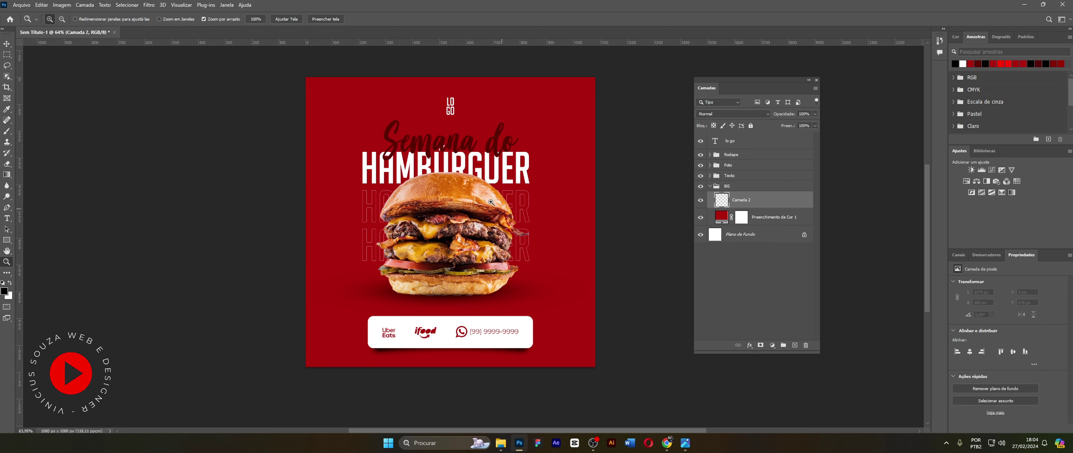
- Set up the Brush tool with a large soft tip and the pure red foreground colour ff0000
key(b)
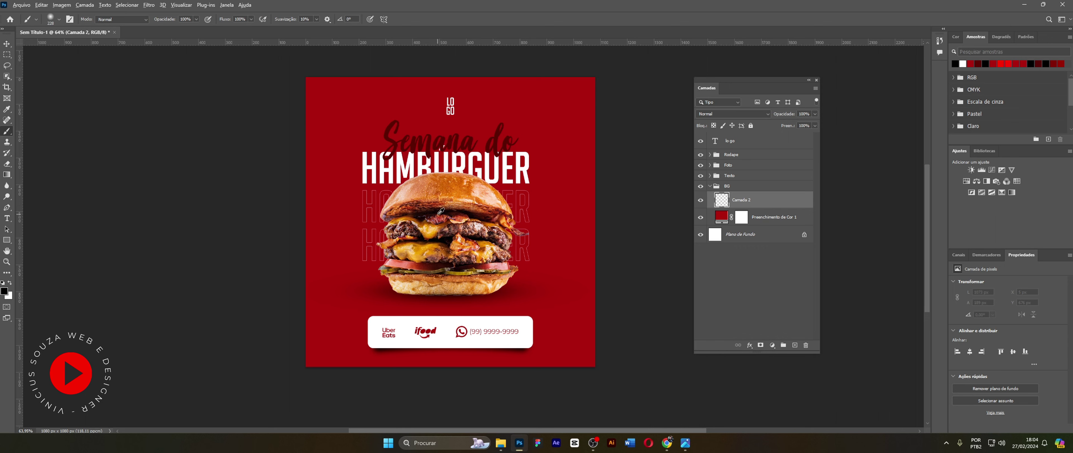
mouse_move(464, 217)
mouse_down()
mouse_move(499, 206)
mouse_move(428, 225)
mouse_move(452, 225)
mouse_up()
click(1000, 63)
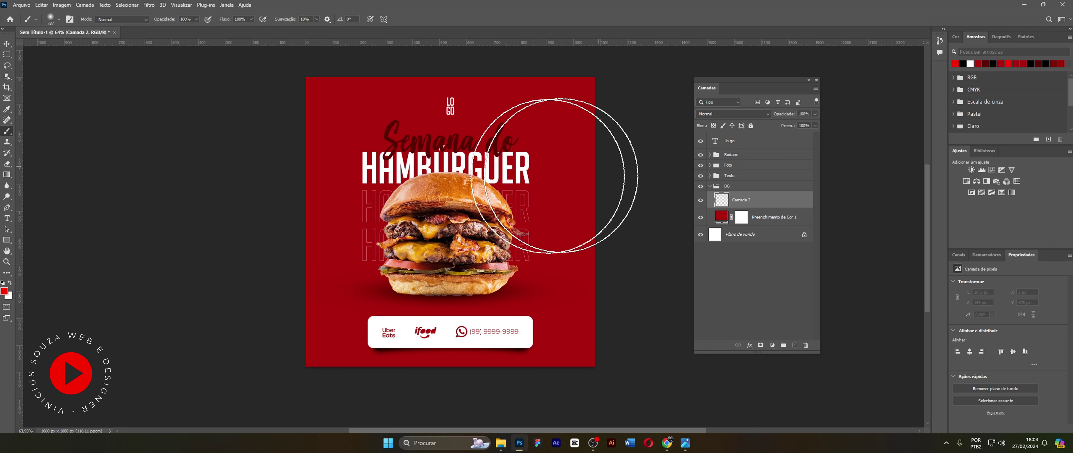
click(5, 290)
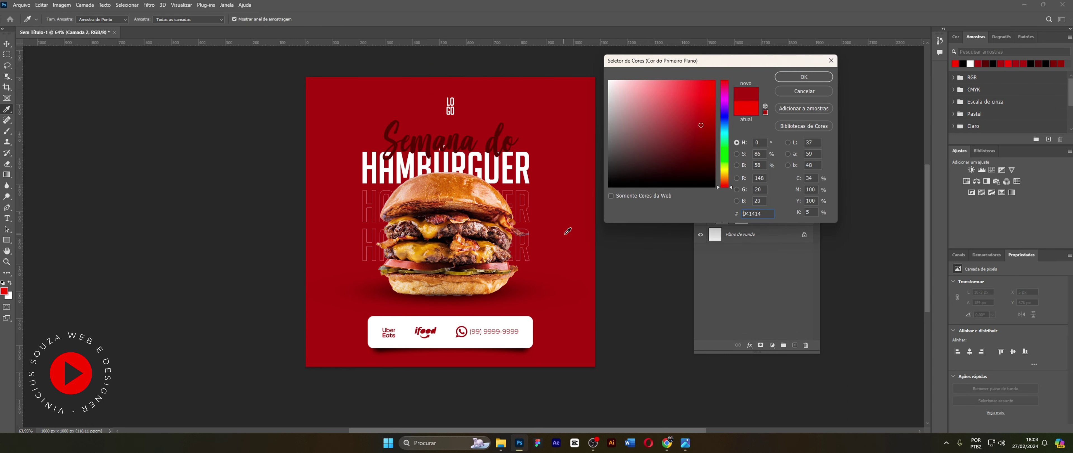
drag(711, 95, 716, 76)
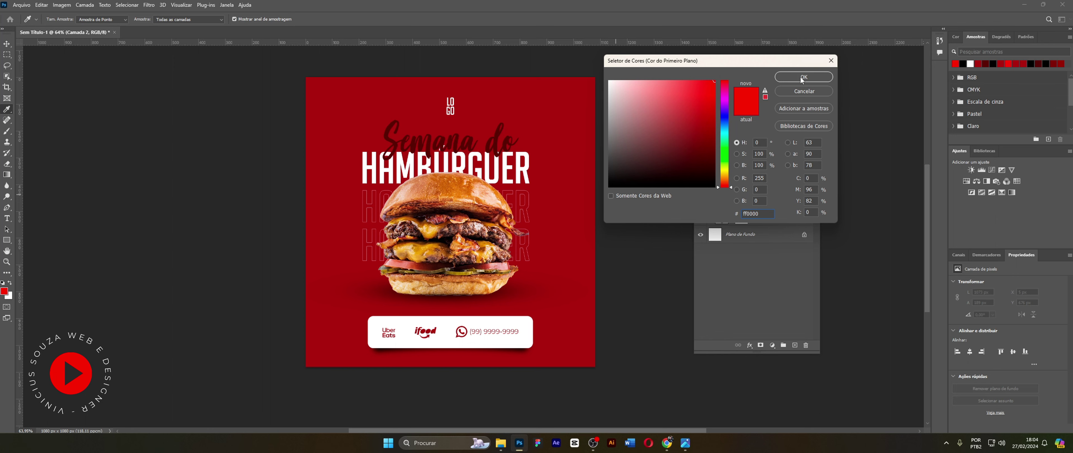
click(802, 80)
- Set the new layer's blend mode to Divisão and paint a soft red glow centred behind the burger
click(722, 115)
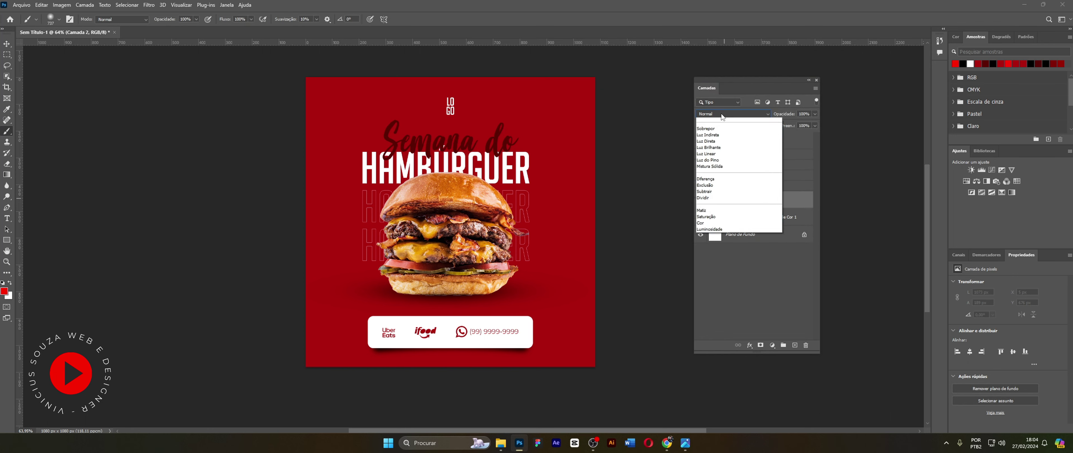
click(715, 185)
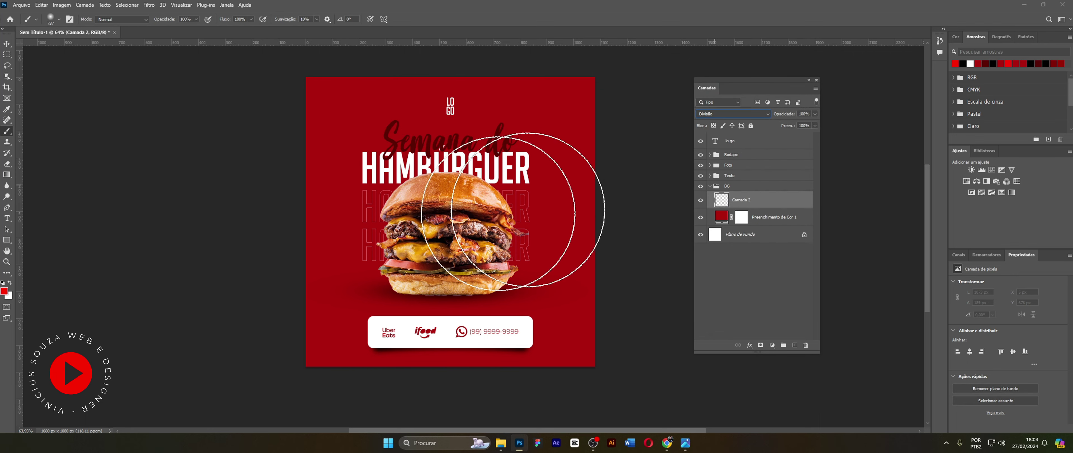
drag(443, 219, 447, 220)
click(447, 220)
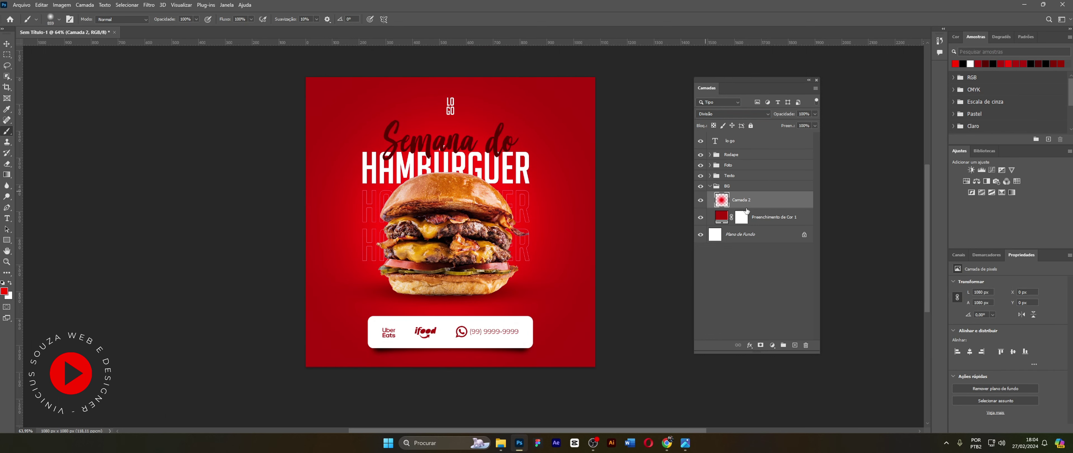
- Toggle the red glow layer's visibility to compare the background with and without it
click(702, 201)
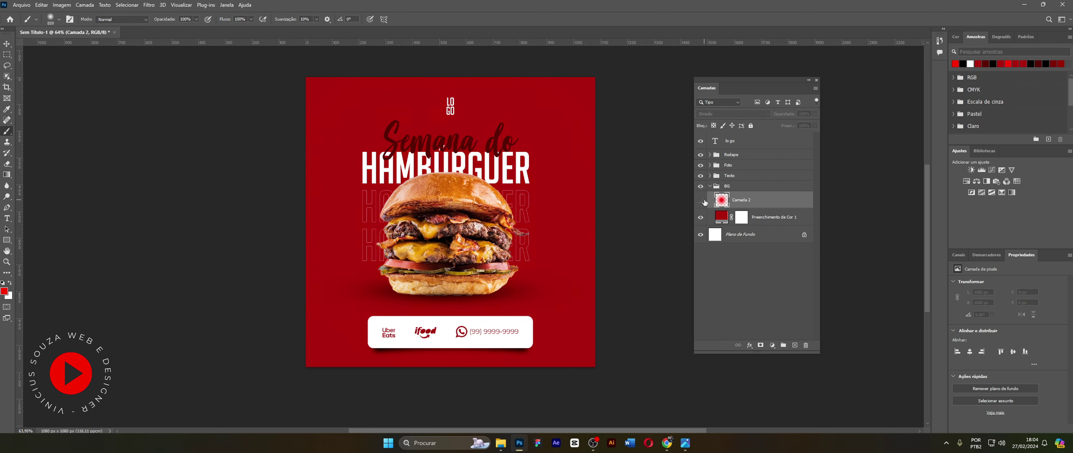
click(701, 200)
click(701, 201)
click(701, 201)
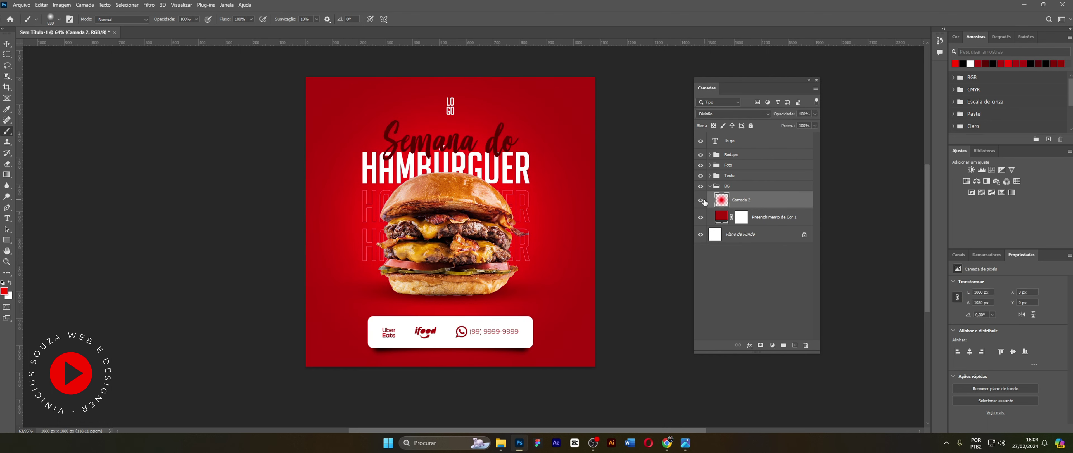
click(701, 201)
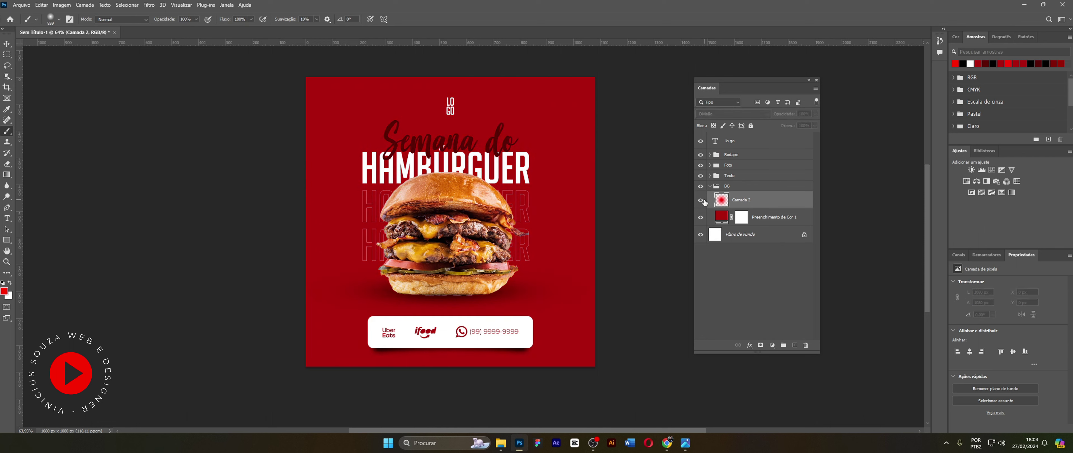
click(701, 200)
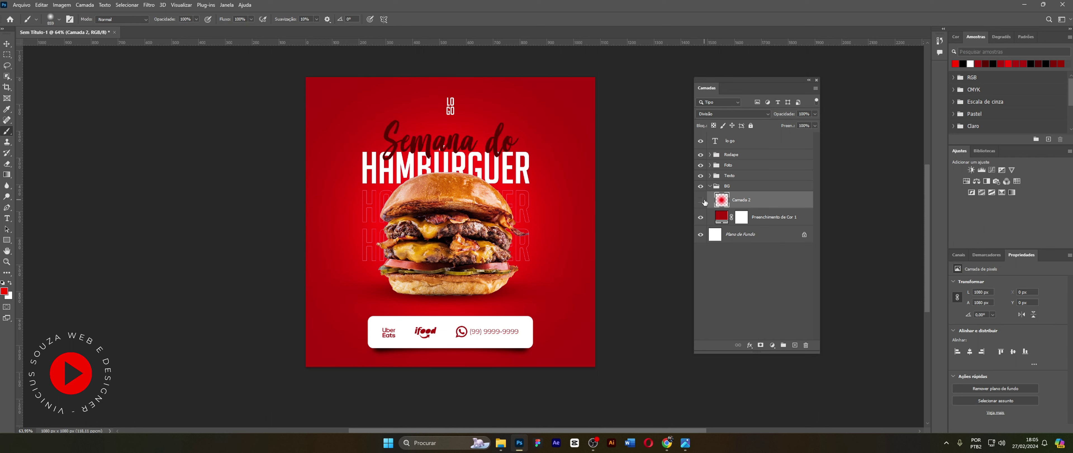
click(703, 201)
- Place the sparkles-overlay fire background image in the BG group and move it beneath the red glow layer
drag(0, 202, 439, 216)
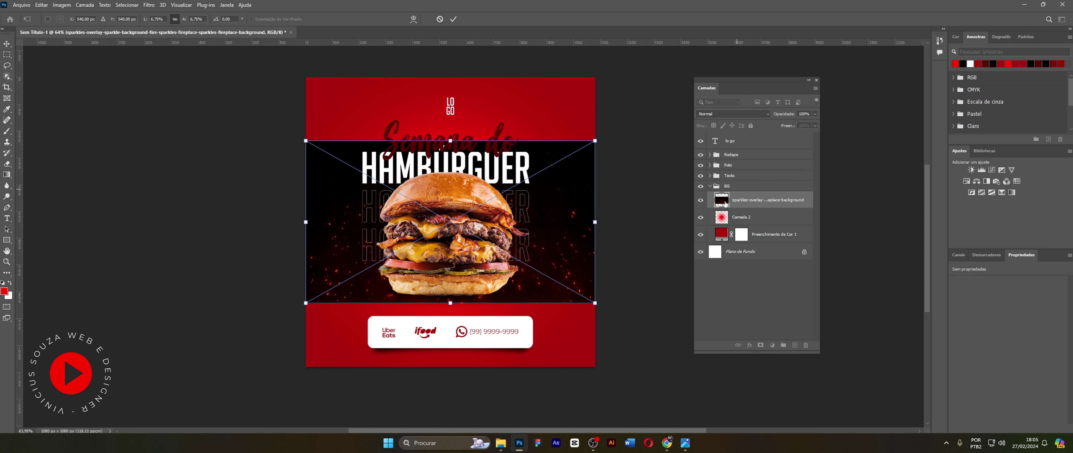
drag(725, 203, 725, 226)
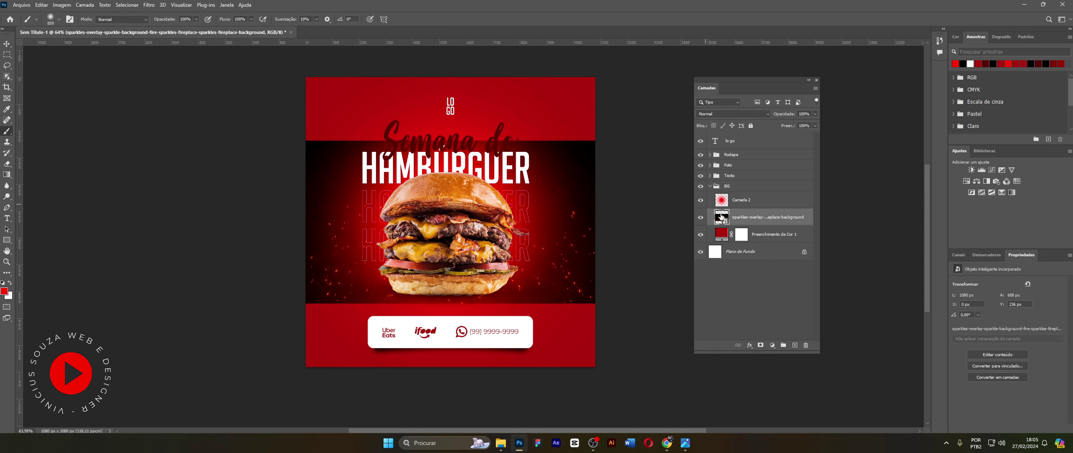
- Enlarge the sparkles image to about 1501 x 844 px, reaching the canvas's lower edge, and set its blend mode to Divisão
key(ctrl+t)
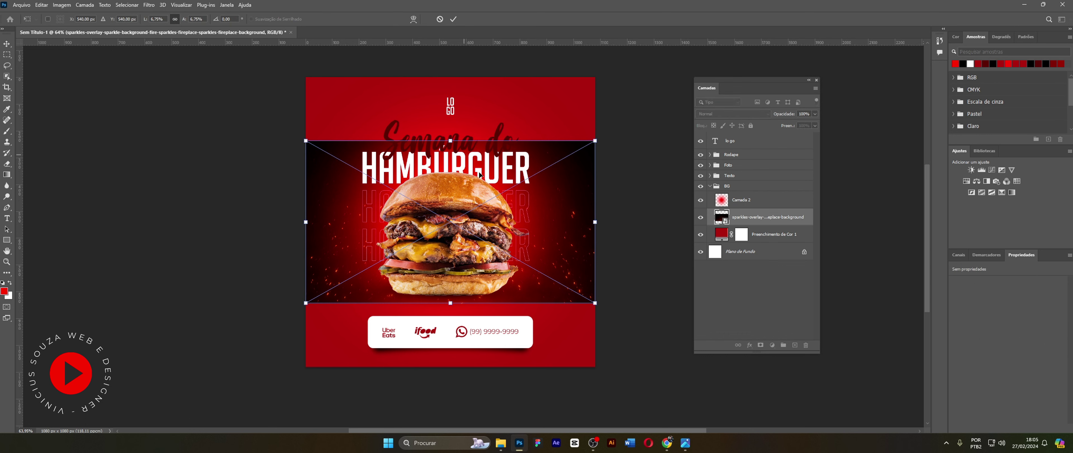
drag(448, 307, 444, 368)
drag(570, 245, 565, 245)
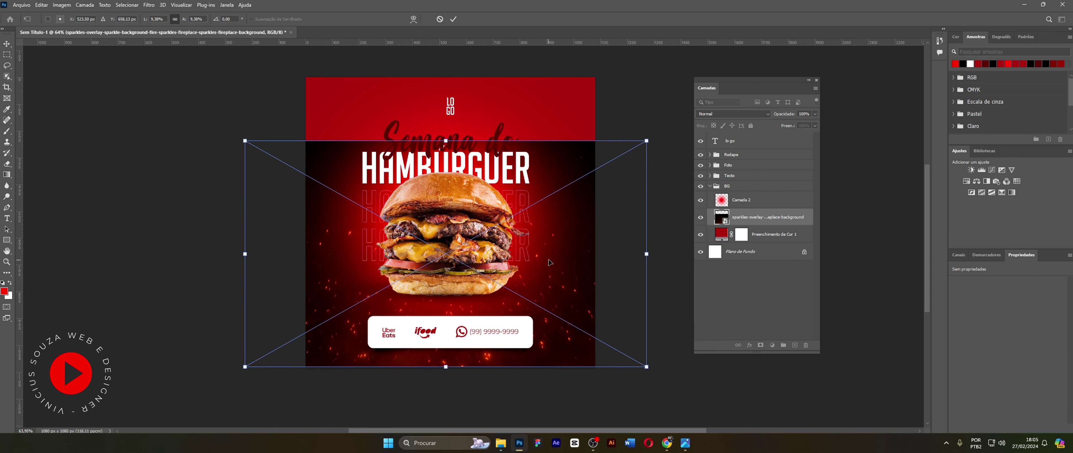
key(Return)
click(723, 115)
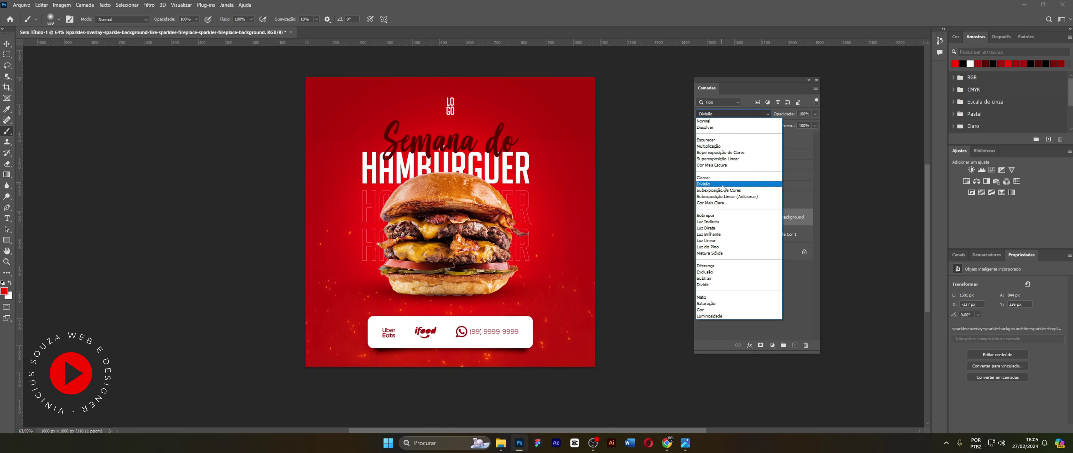
click(722, 187)
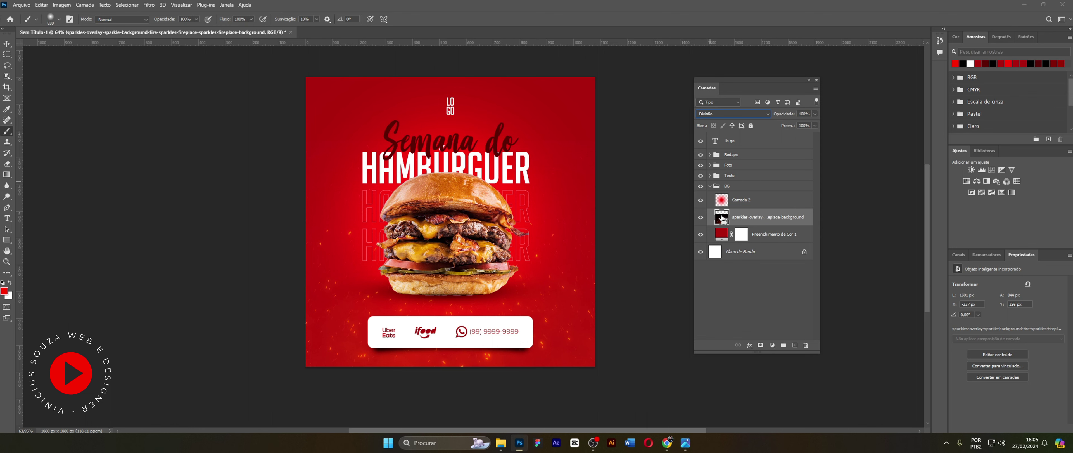
key(ctrl+u)
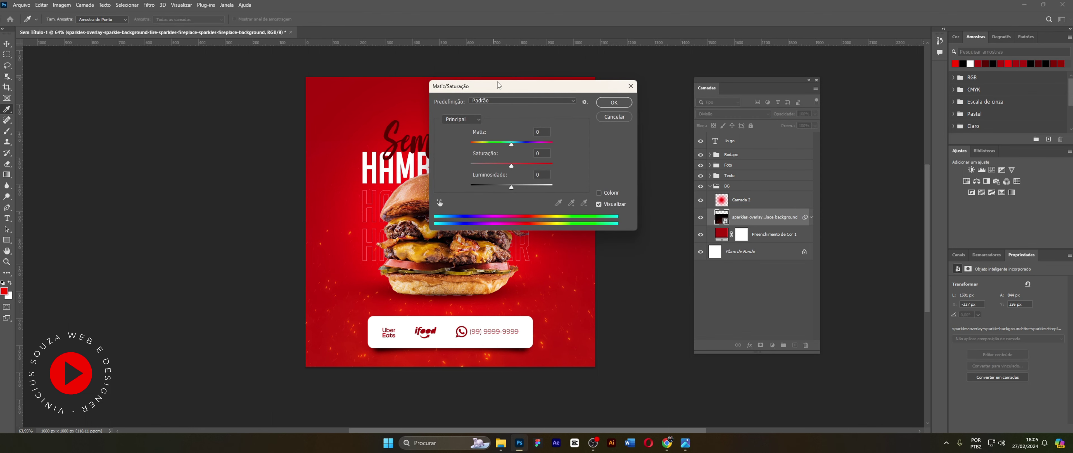
drag(497, 82, 570, 85)
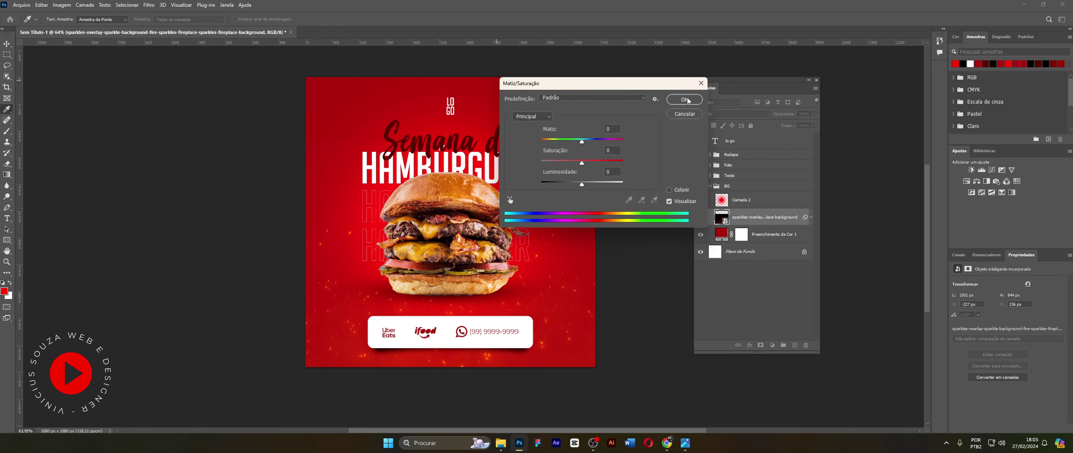
click(687, 115)
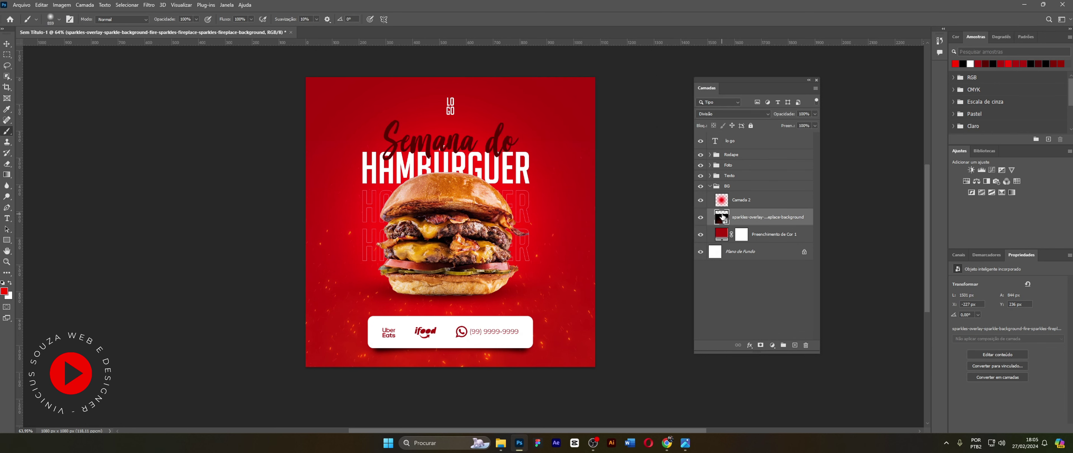
- Apply a Hue/Saturation adjustment to the sparkles layer with the hue set to -15
key(ctrl+u)
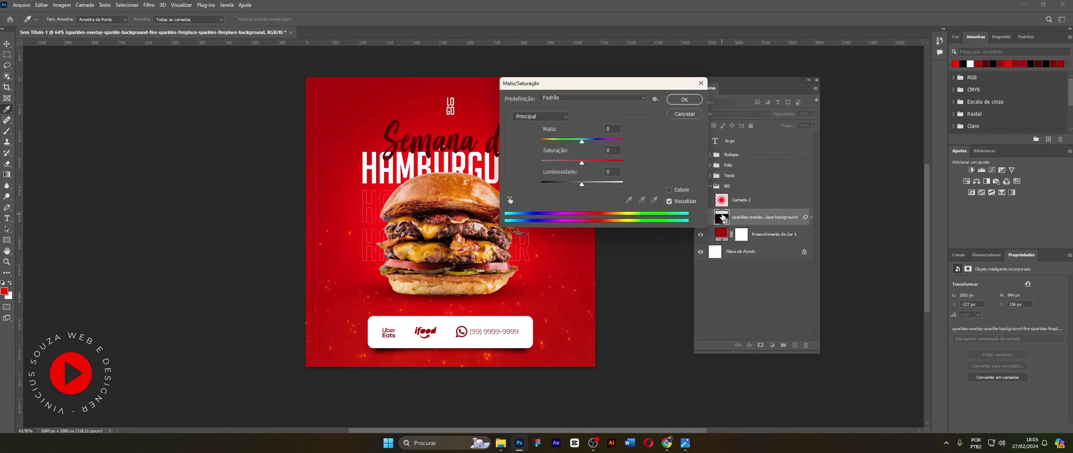
drag(559, 85, 558, 92)
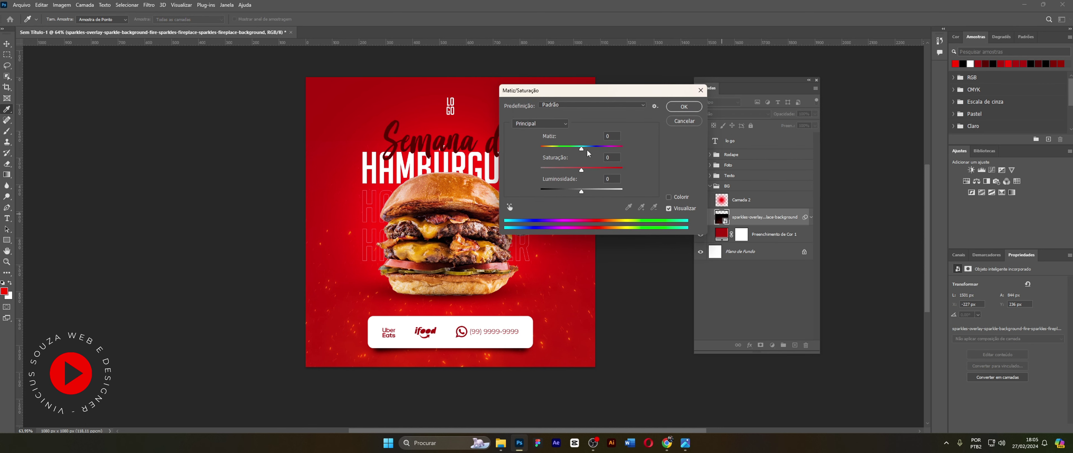
mouse_move(582, 148)
mouse_down()
mouse_move(559, 147)
mouse_move(598, 149)
mouse_move(567, 149)
mouse_move(593, 148)
mouse_move(578, 149)
mouse_up()
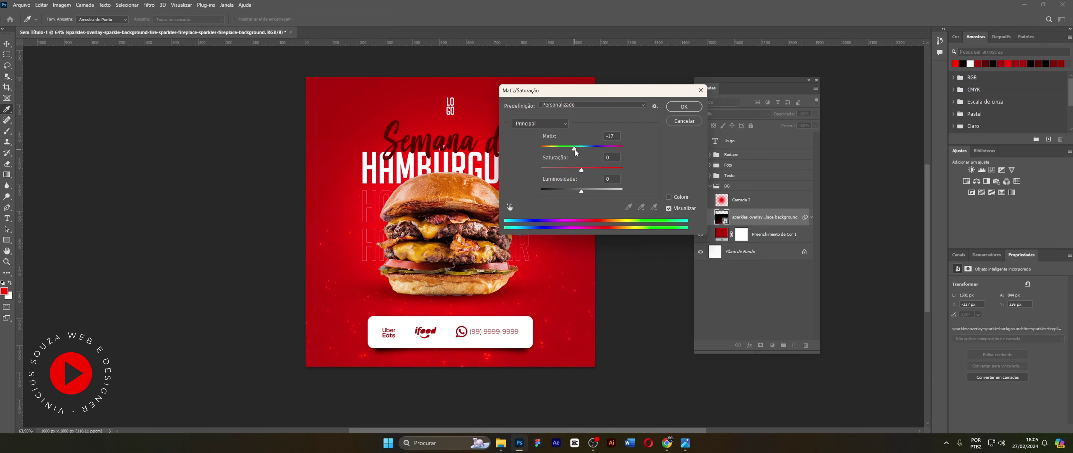
drag(575, 149, 576, 149)
click(684, 106)
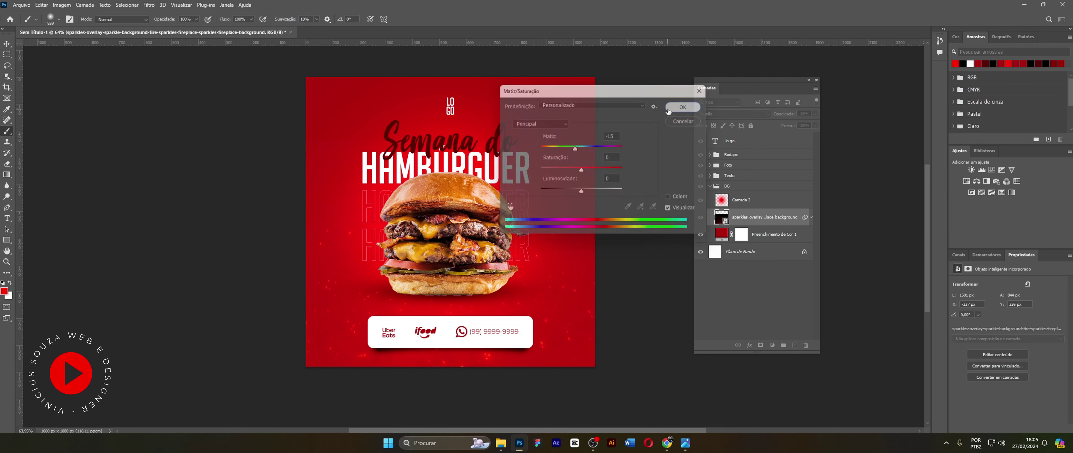
- Add a layer mask to the sparkles layer and paint black over its upper part to fade out the image's top edge
click(7, 262)
drag(551, 110, 572, 172)
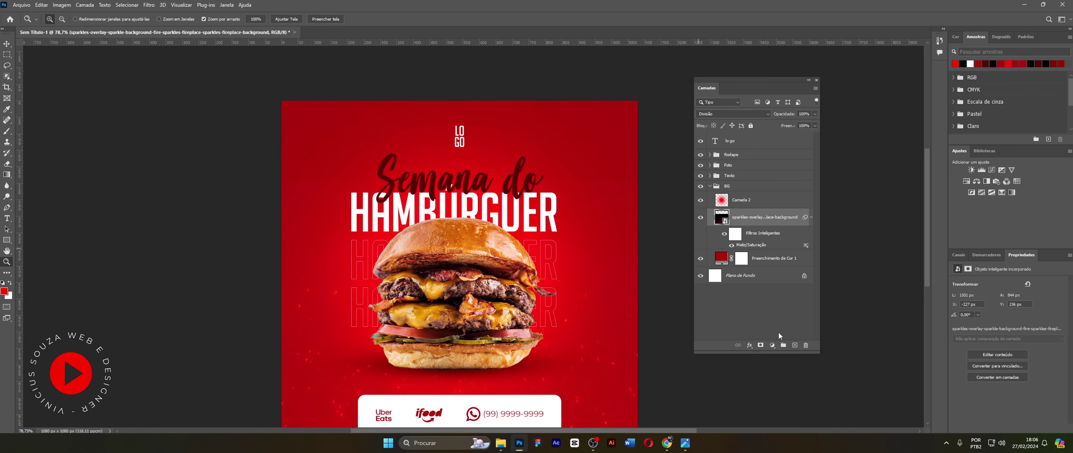
click(760, 344)
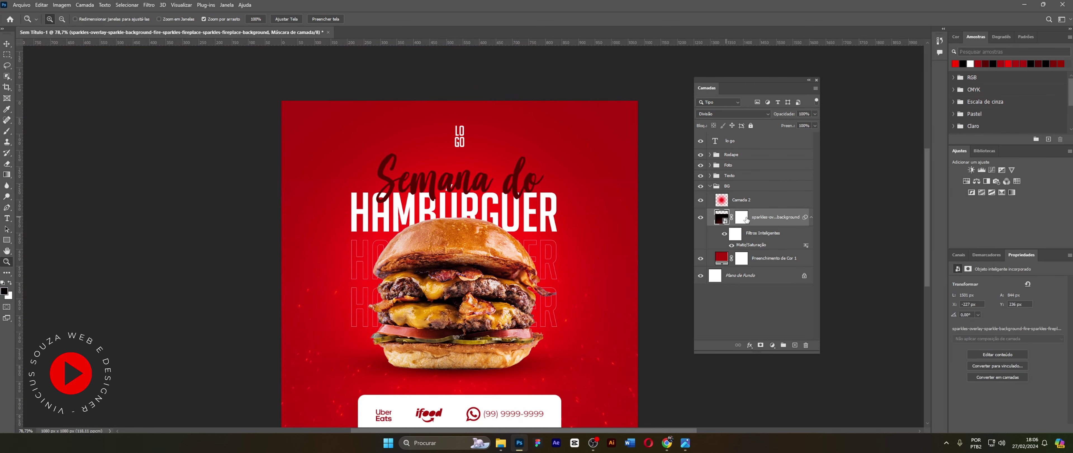
click(742, 217)
key(b)
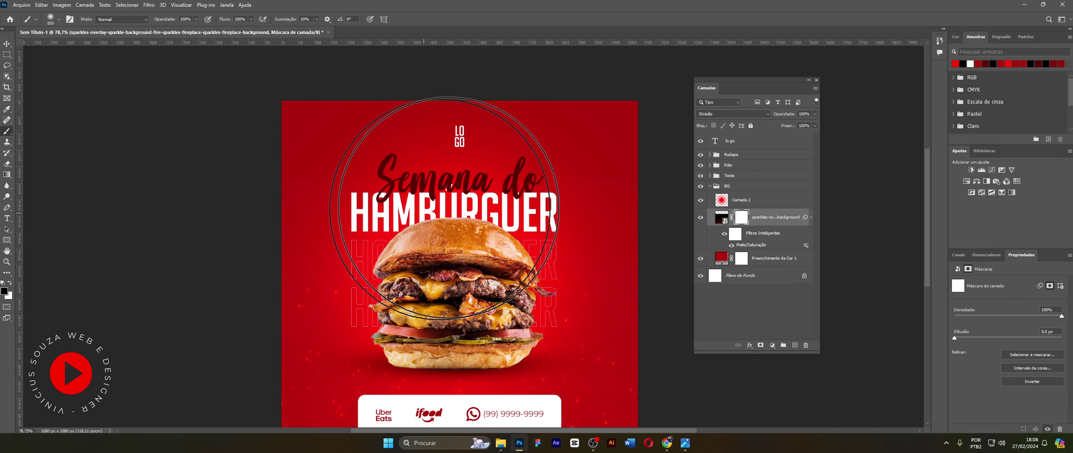
drag(501, 205, 432, 195)
mouse_move(395, 110)
mouse_down()
mouse_move(491, 120)
mouse_move(455, 163)
mouse_move(512, 144)
mouse_up()
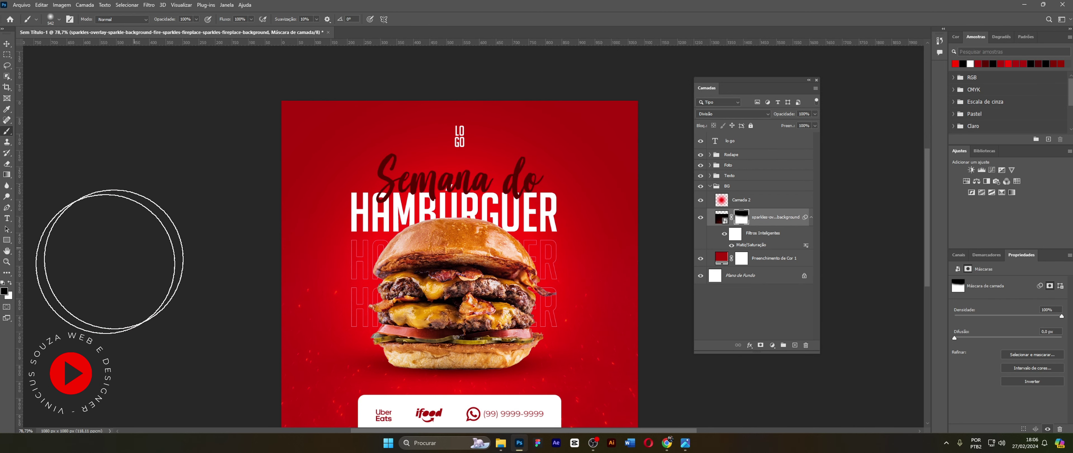
- Collapse the BG group, then duplicate the burger photo layer inside the Foto group
click(7, 261)
drag(505, 213, 485, 213)
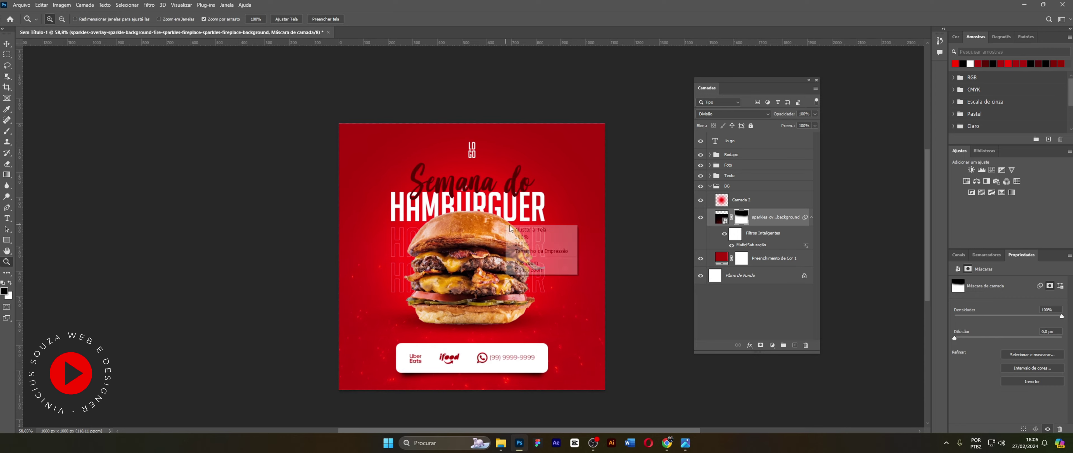
drag(500, 241, 527, 211)
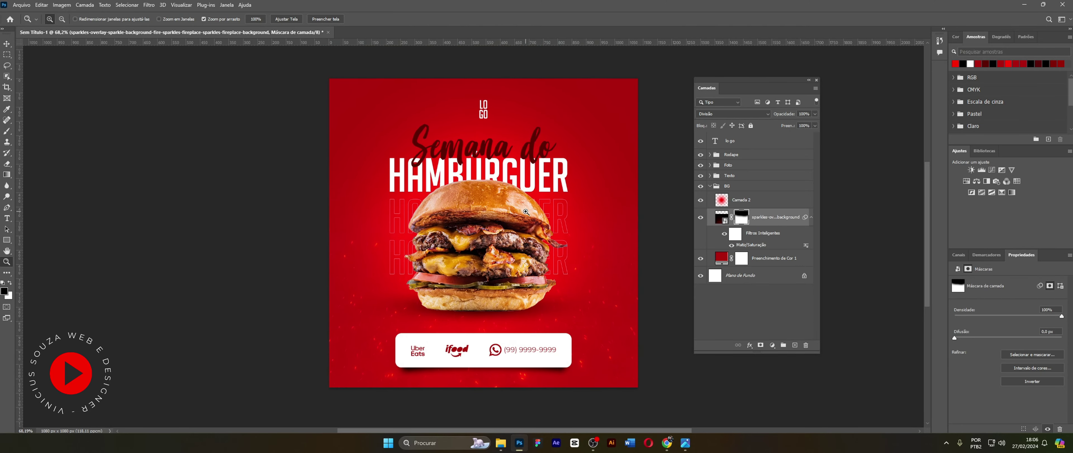
click(711, 187)
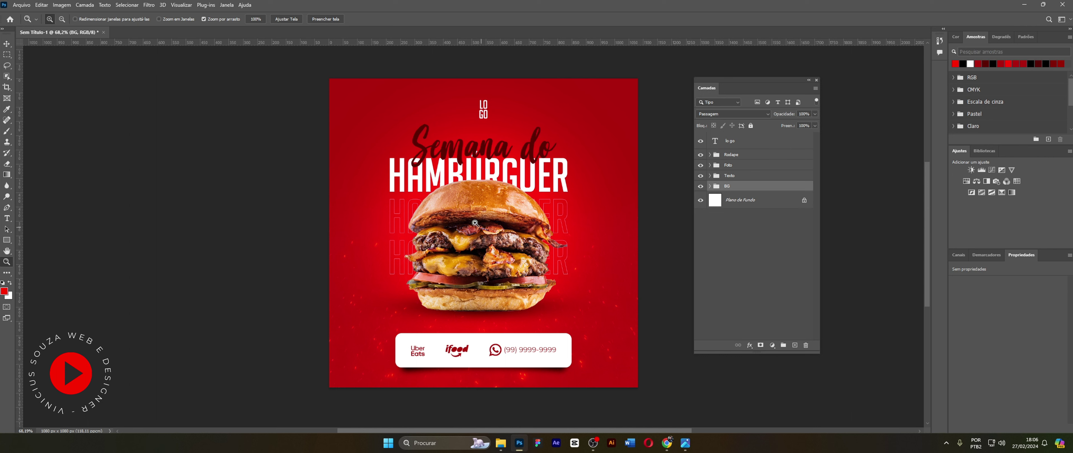
click(710, 165)
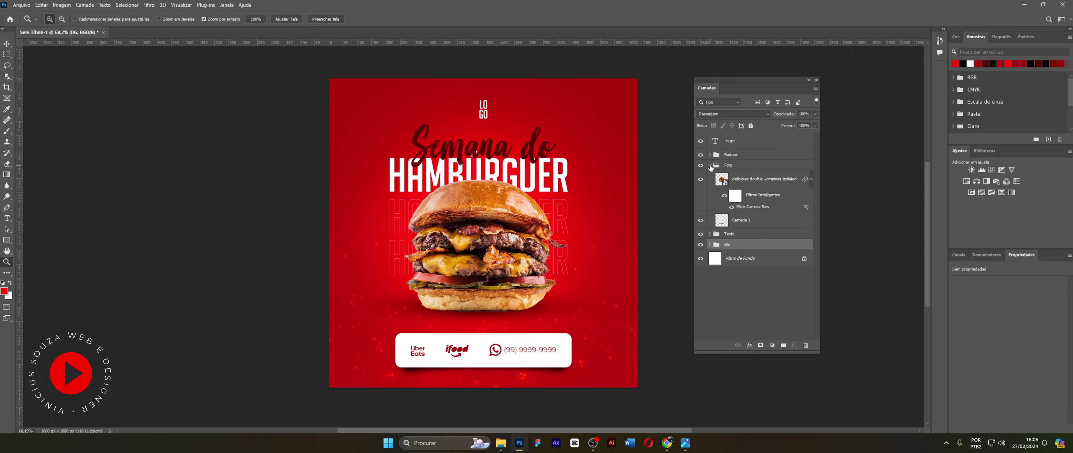
click(722, 179)
key(ctrl+j)
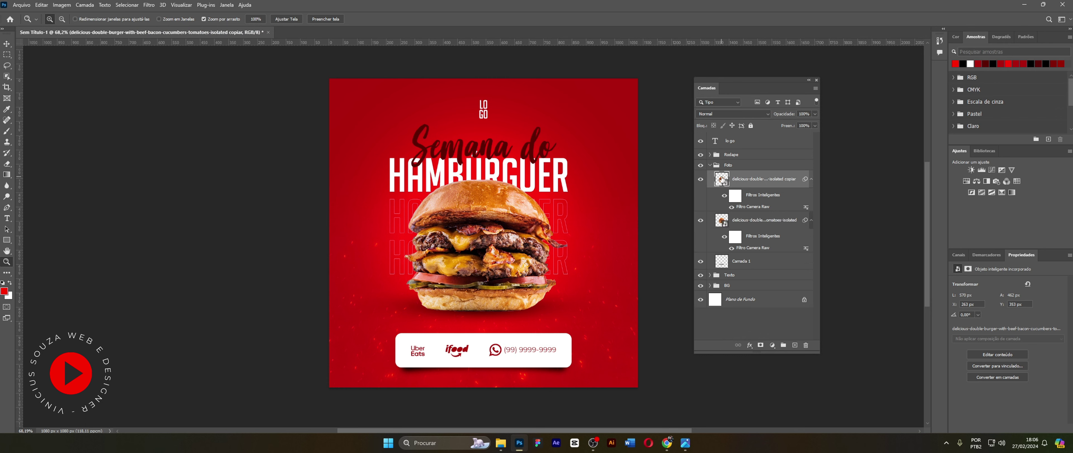
- Scale the burger copy to about 50%, rotate it about 34° and position it partly off the canvas's upper-right corner
key(ctrl+t)
drag(494, 232, 594, 124)
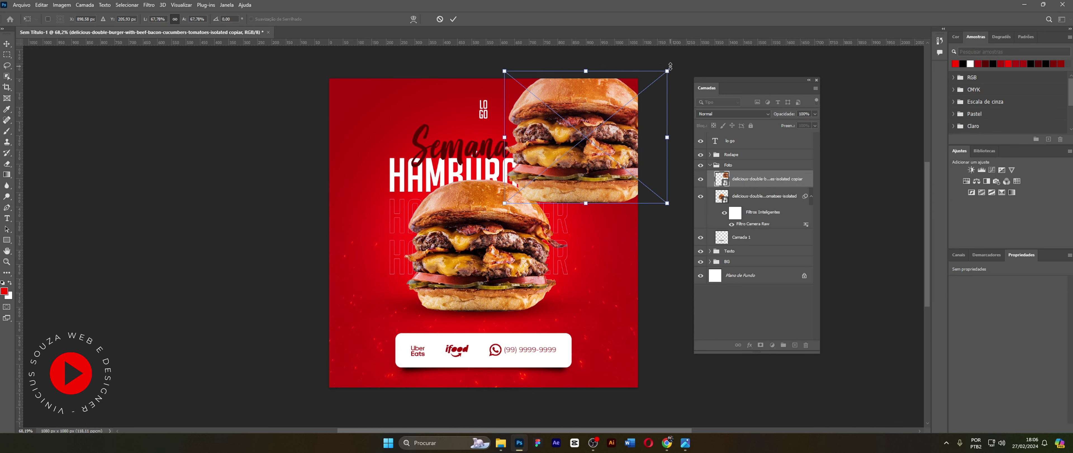
drag(670, 66, 689, 129)
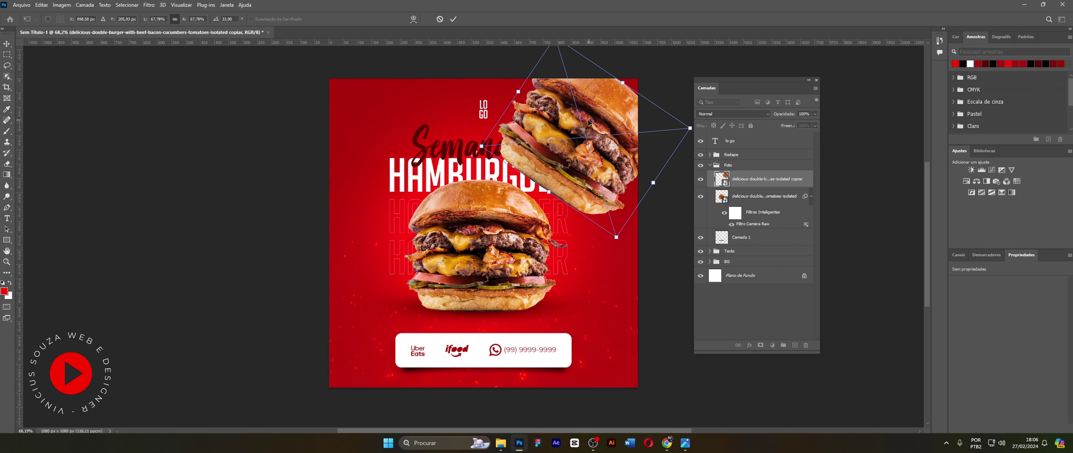
drag(625, 108, 652, 98)
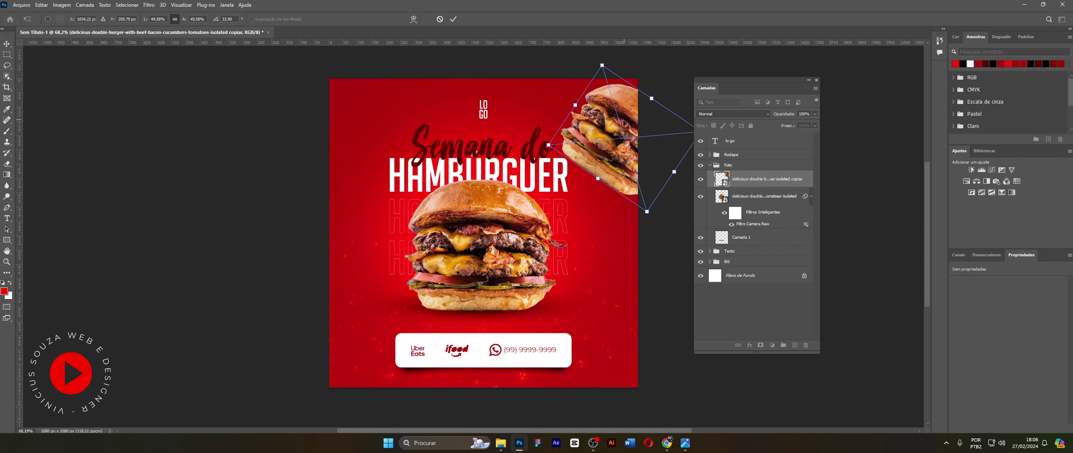
drag(624, 125, 641, 99)
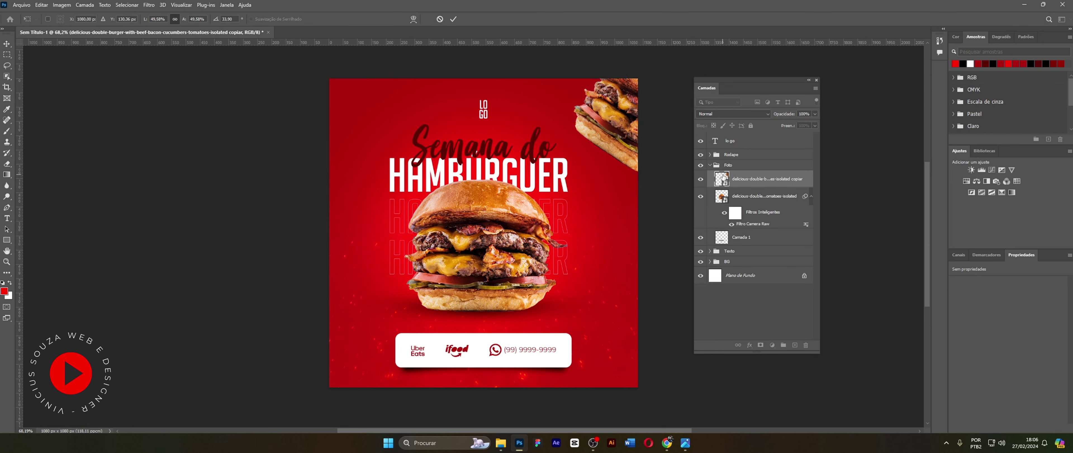
key(Return)
key(z)
- Apply a Gaussian Blur with a 6 px radius to the burger copy in the canvas's upper-right corner
click(149, 5)
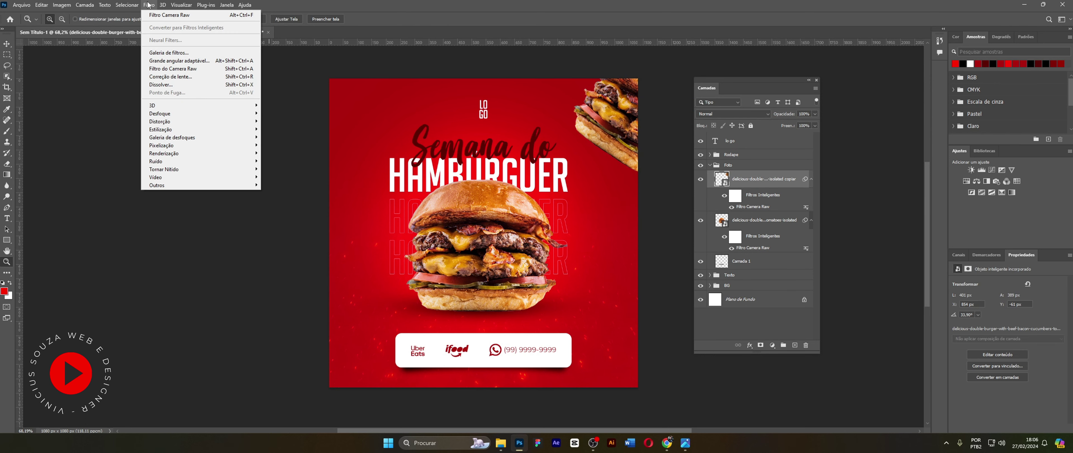
mouse_move(166, 116)
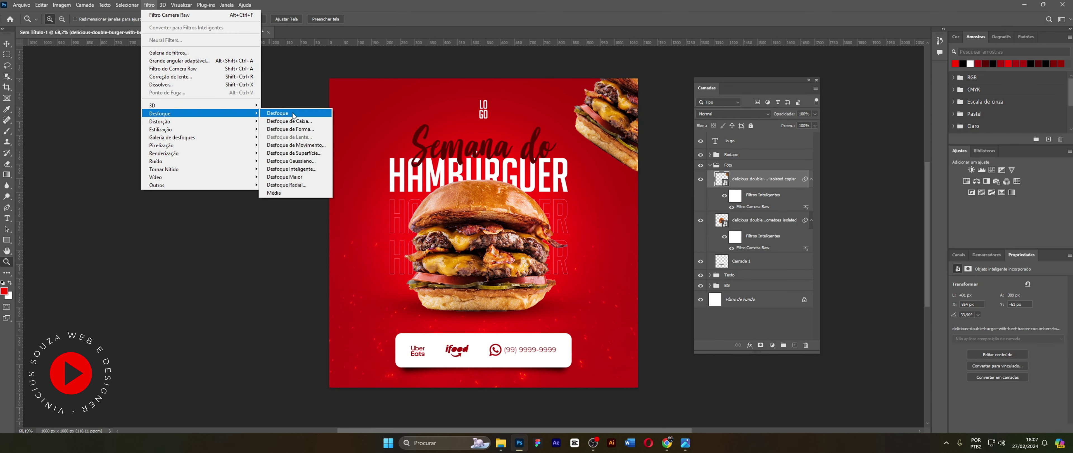
click(313, 161)
drag(706, 87, 772, 75)
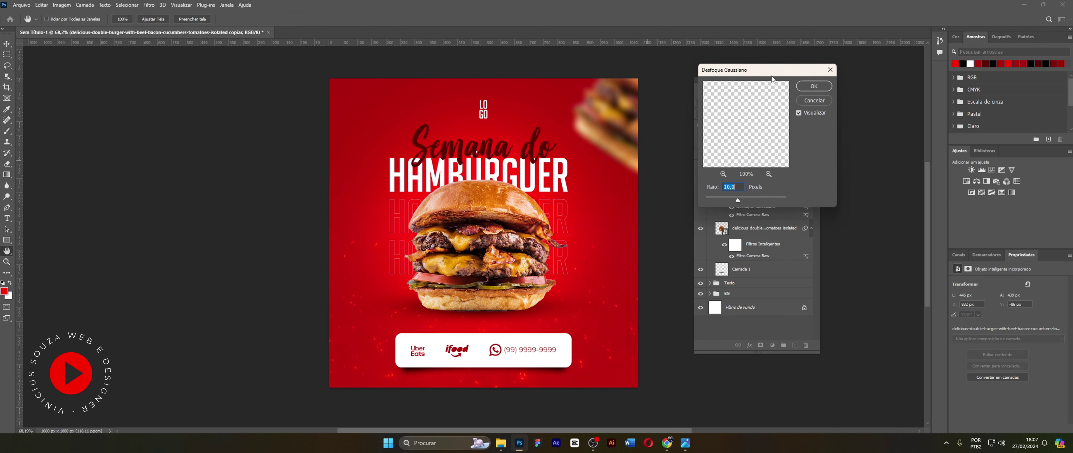
click(730, 199)
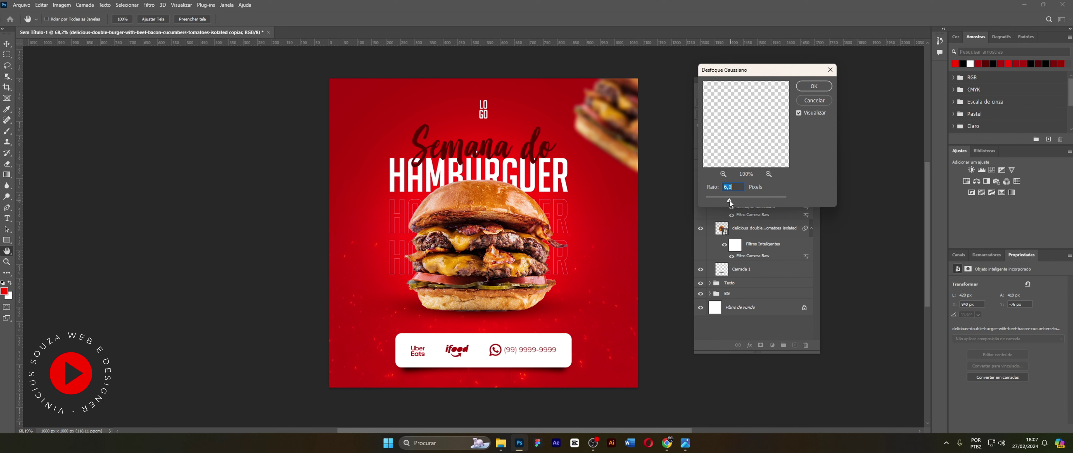
click(814, 86)
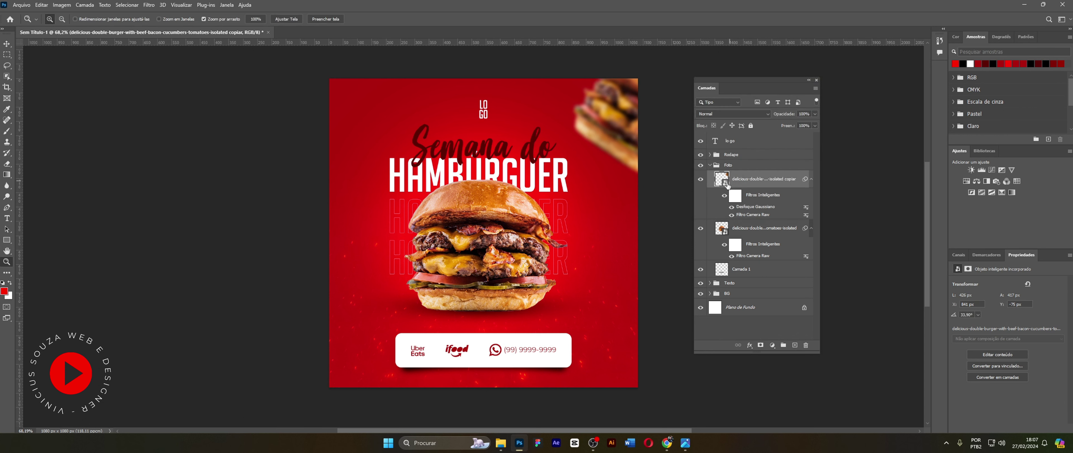
- Duplicate the blurred burger, rotate the copy to about -32°, scale it to about 30% and place it partly off the canvas's lower-left edge
key(ctrl+j)
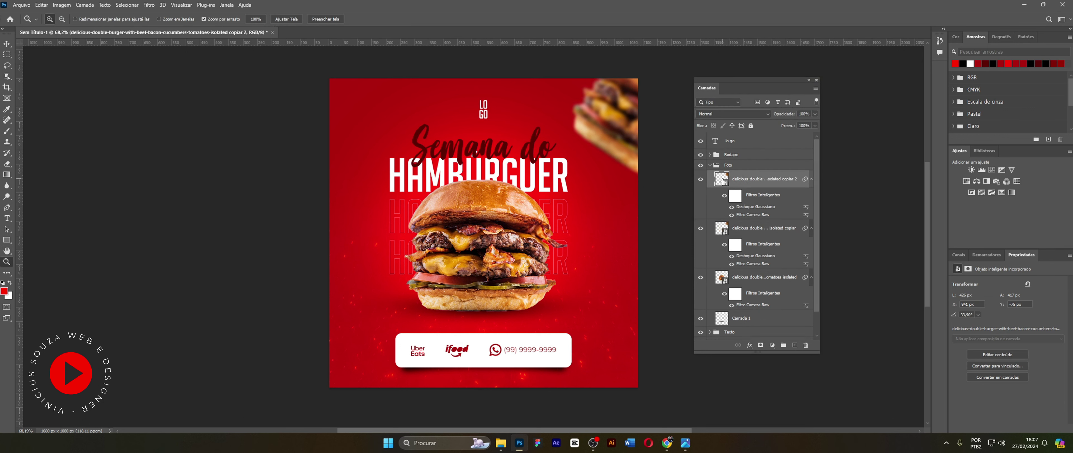
key(ctrl+t)
drag(615, 115, 400, 270)
drag(505, 265, 453, 186)
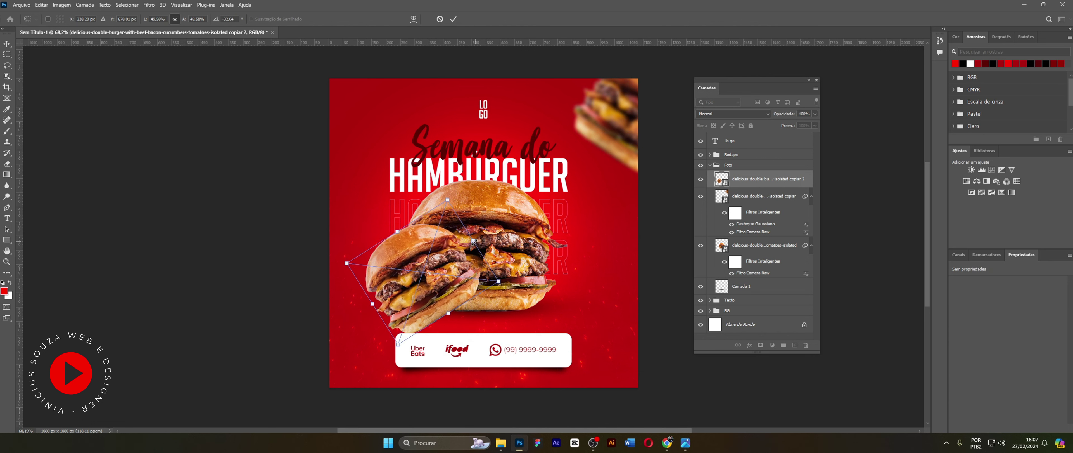
drag(473, 241, 346, 332)
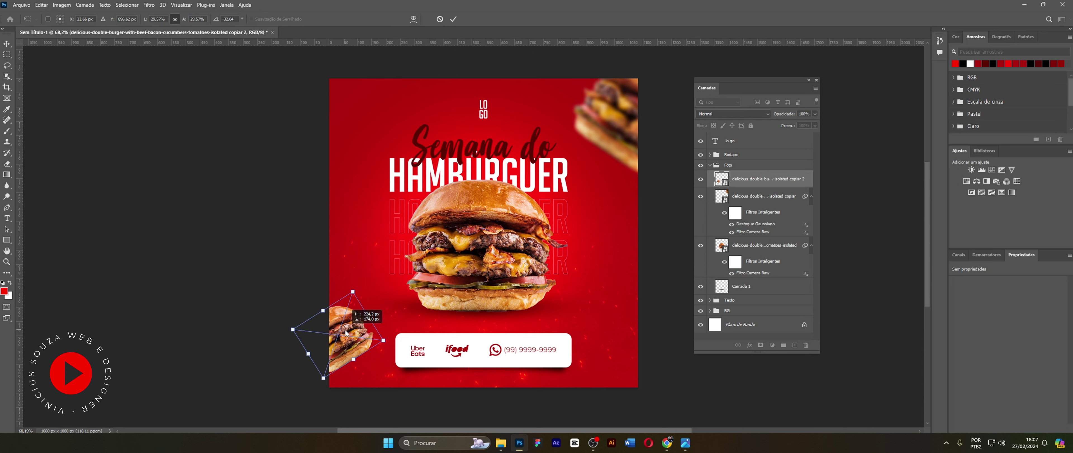
drag(347, 332, 347, 332)
key(Return)
key(z)
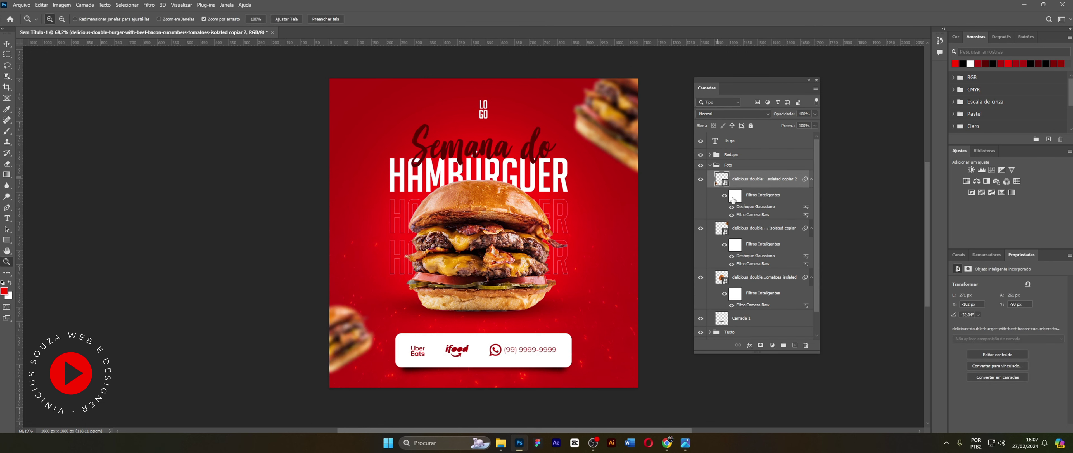
- Reduce the lower-left burger's Gaussian Blur radius to about 4 px, then collapse the Foto group
double_click(748, 205)
click(723, 199)
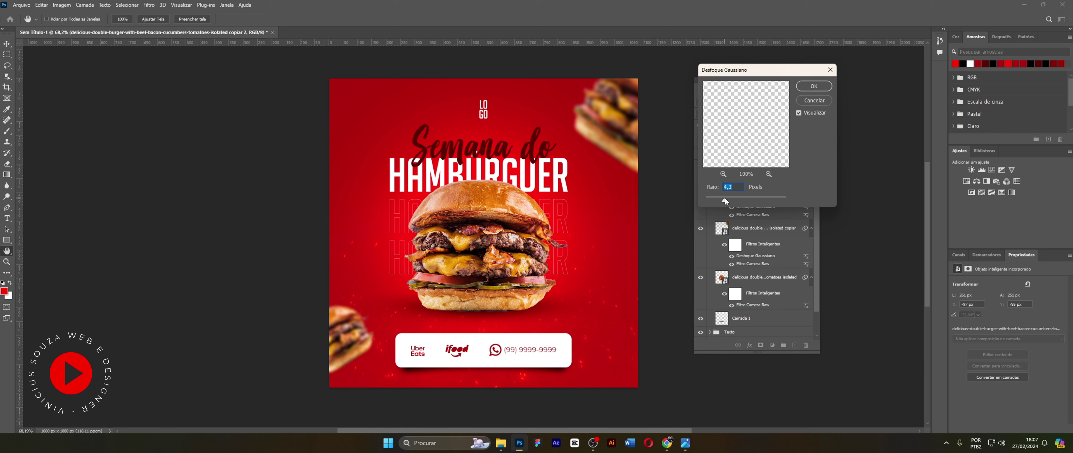
click(803, 86)
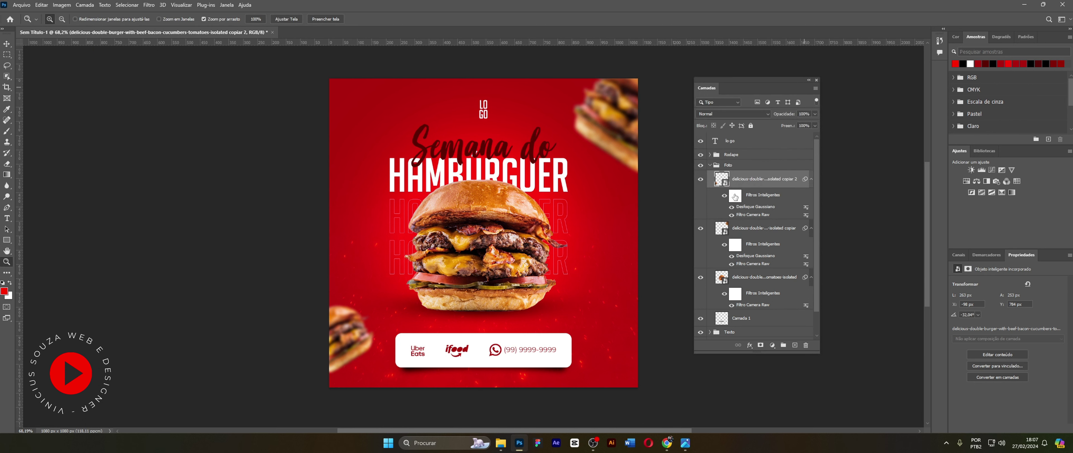
click(711, 165)
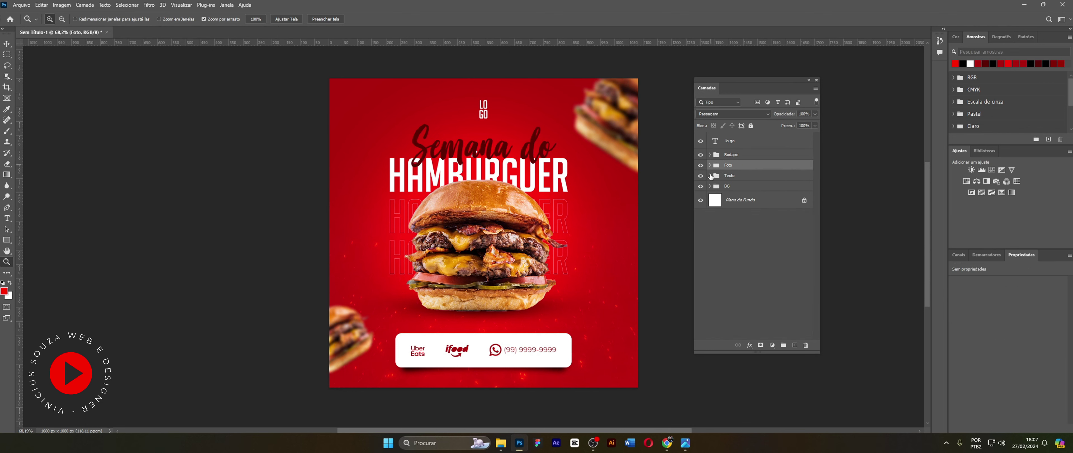
- Centre the "Semana do" text, the Hambúrguer title and its two outlined copies horizontally on the canvas, then collapse the Texto group
click(710, 175)
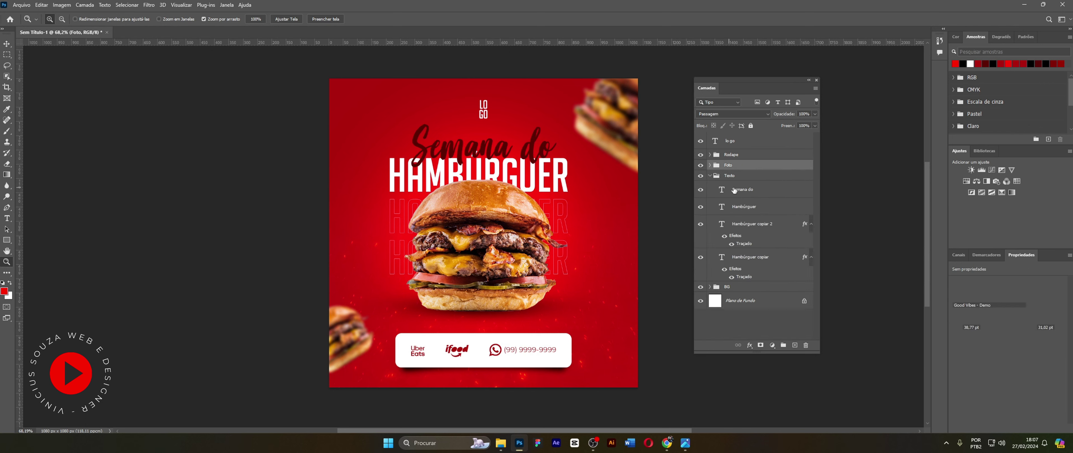
click(722, 190)
click(6, 43)
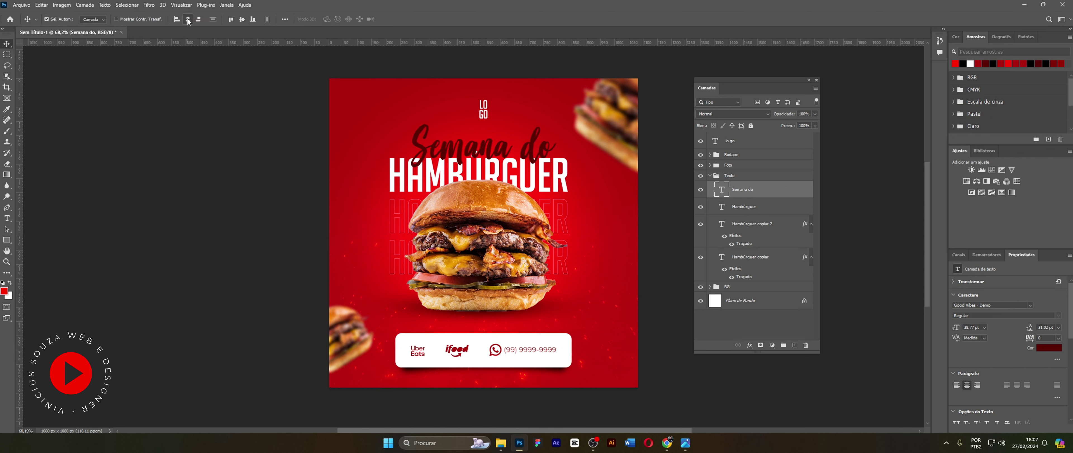
click(725, 211)
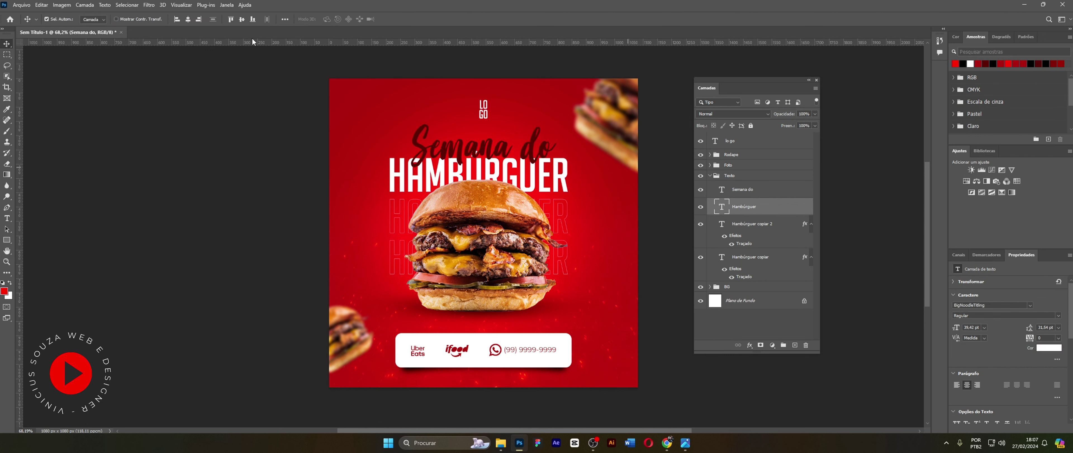
click(188, 20)
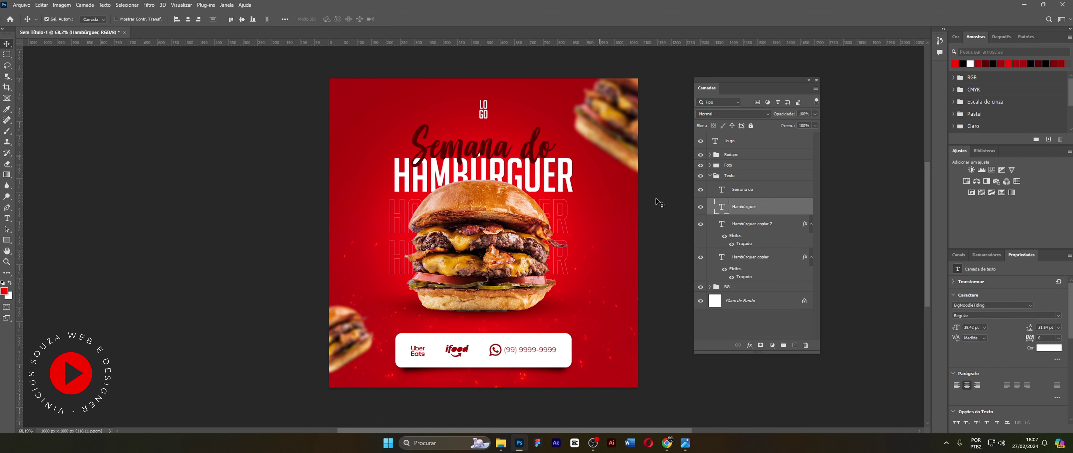
click(722, 225)
click(188, 20)
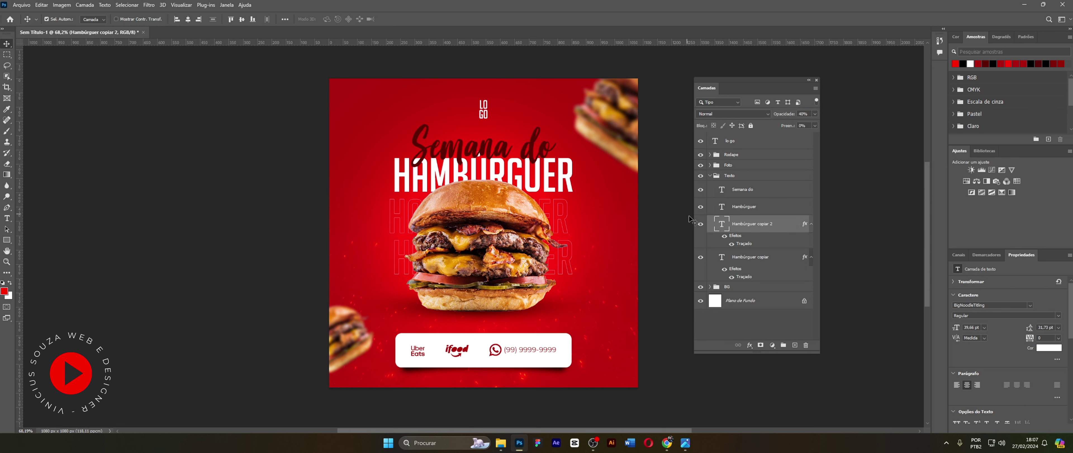
click(722, 256)
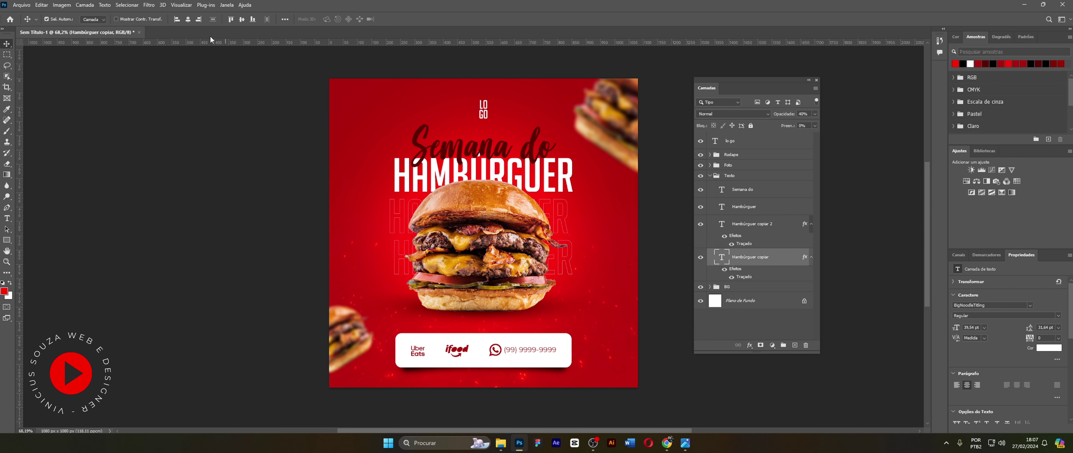
click(189, 20)
click(739, 158)
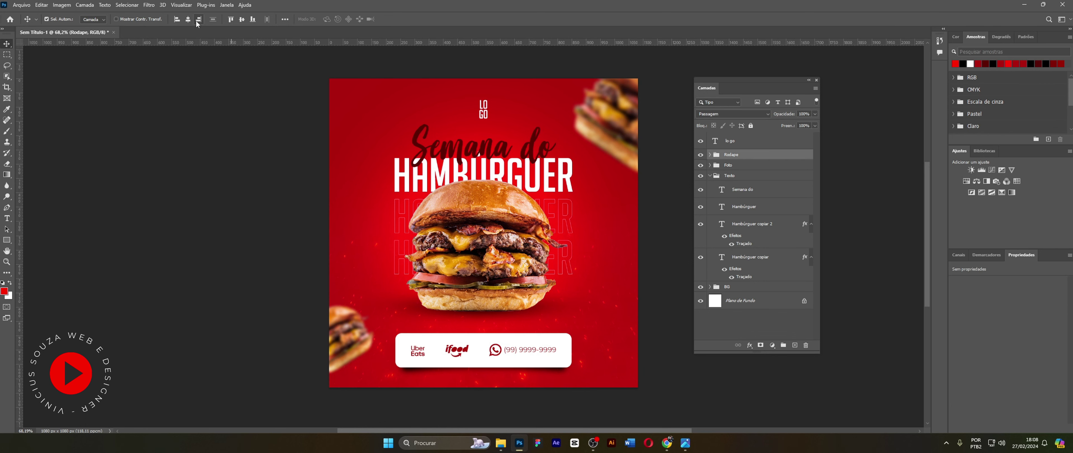
click(710, 175)
- Add a Color Lookup (Pesquisa de cores) adjustment layer above the logo text and float its properties beside the layers
scroll(751, 231, down, 2)
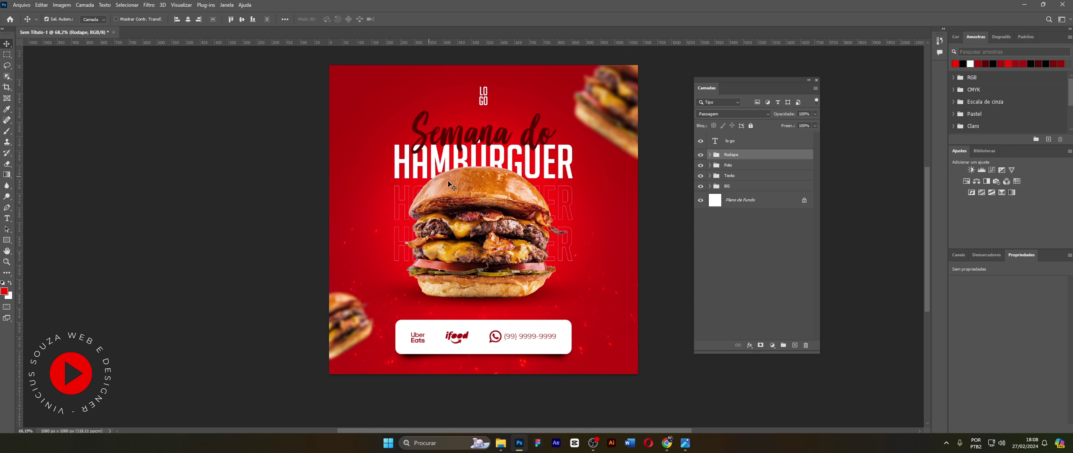
drag(925, 214, 925, 206)
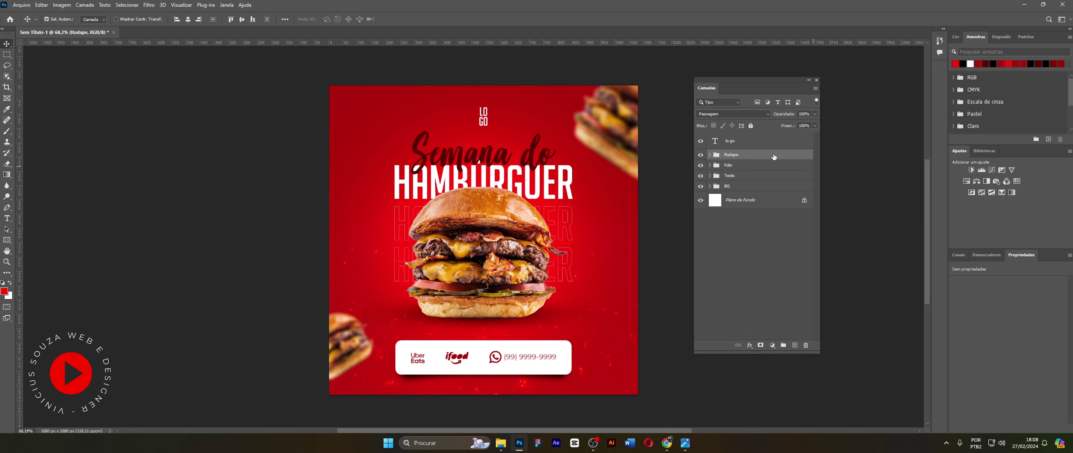
click(756, 143)
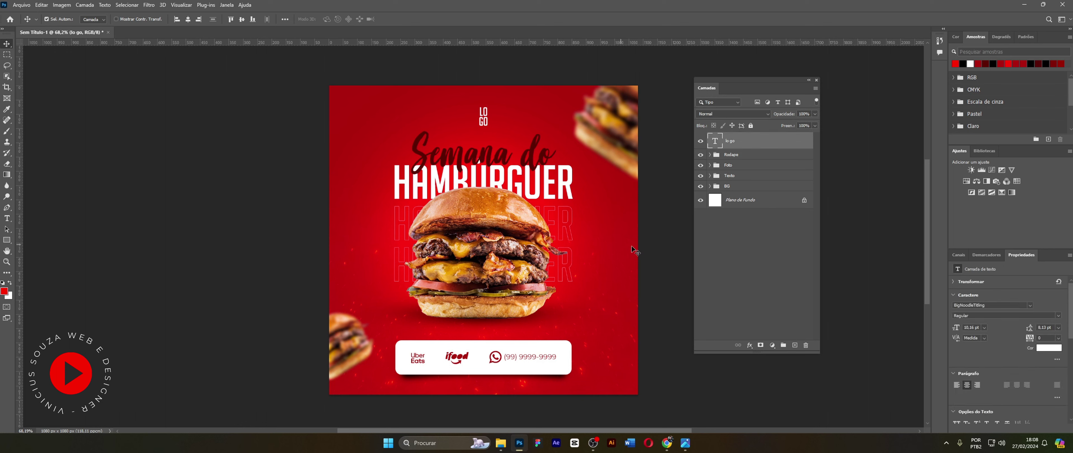
click(772, 345)
click(773, 349)
click(772, 346)
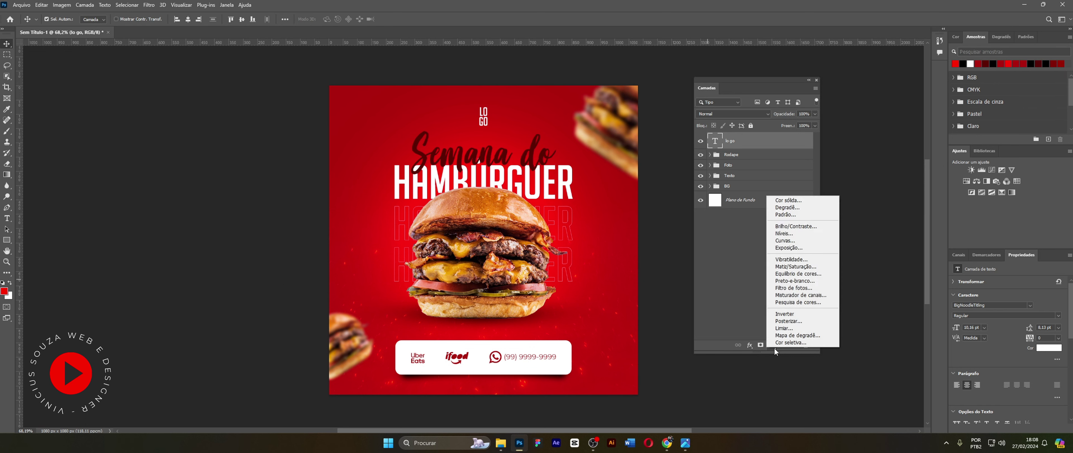
click(796, 302)
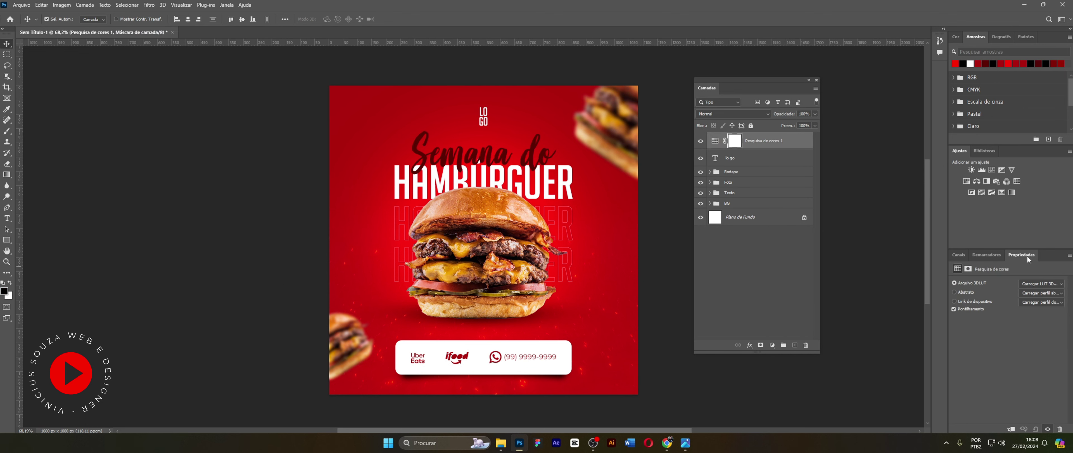
drag(1028, 259, 854, 106)
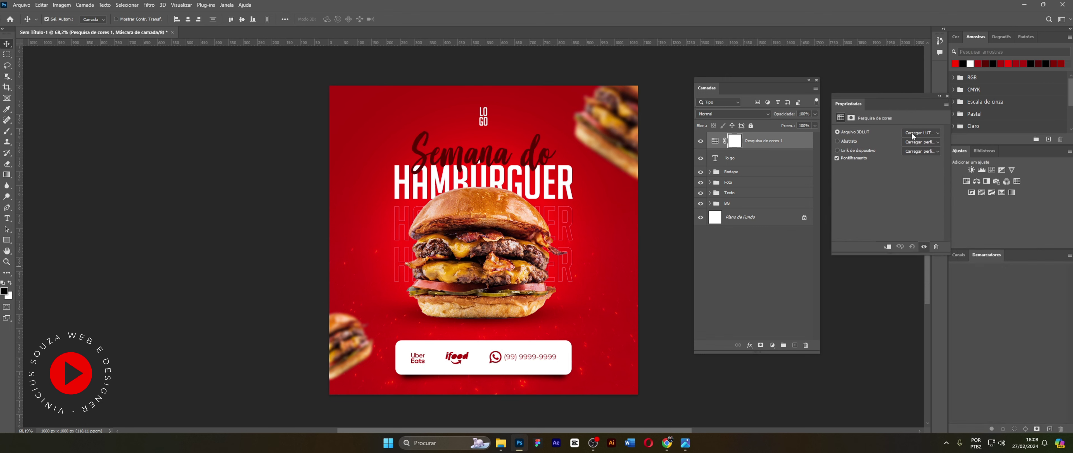
- Try the 2Strip.look 3DLUT, apply 3Strip.look instead, and compare the design with and without the Color Lookup adjustment
click(920, 132)
click(917, 166)
click(917, 133)
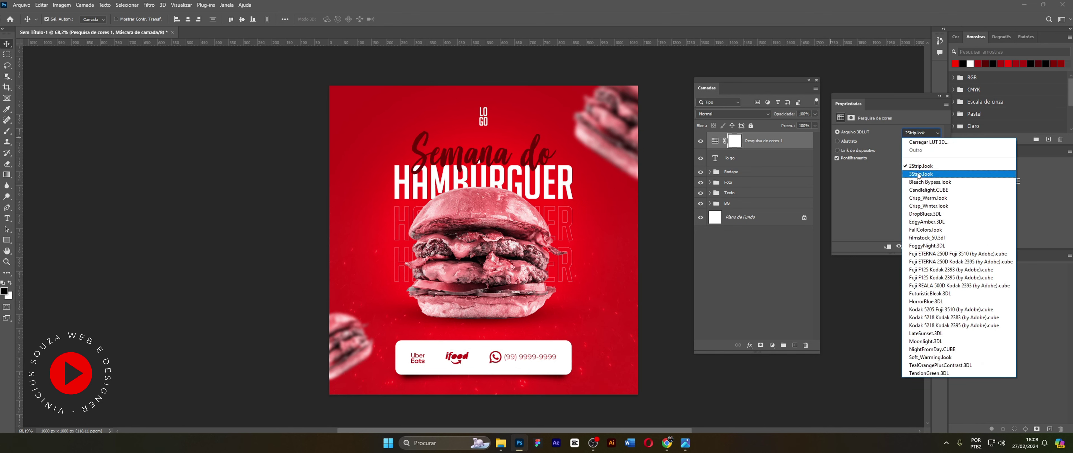
click(924, 177)
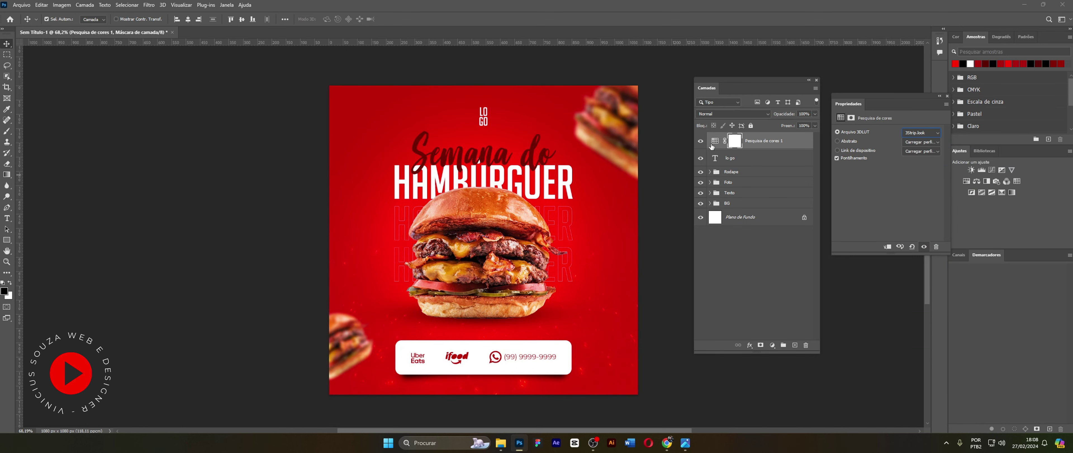
click(701, 142)
click(701, 142)
click(701, 142)
click(701, 141)
click(701, 142)
click(701, 141)
- Set the Color Lookup layer's opacity to 50%, compare the design before and after, and leave that layer selected
click(716, 141)
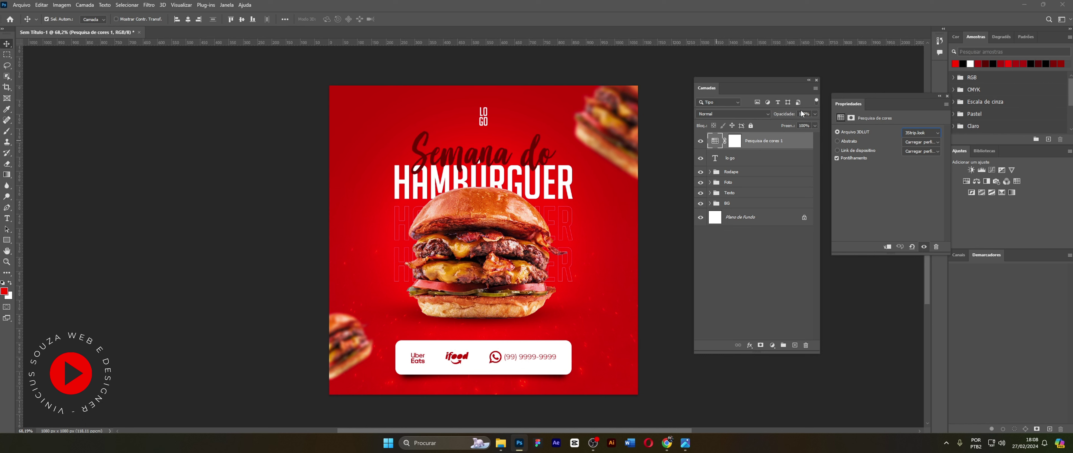
click(810, 114)
text(50)
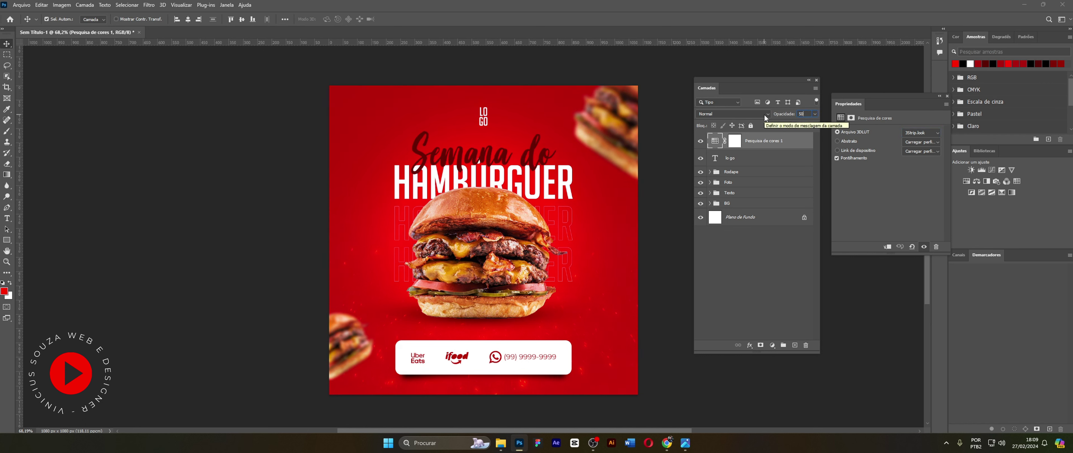
click(701, 141)
click(702, 141)
click(701, 141)
click(702, 142)
click(702, 142)
click(701, 142)
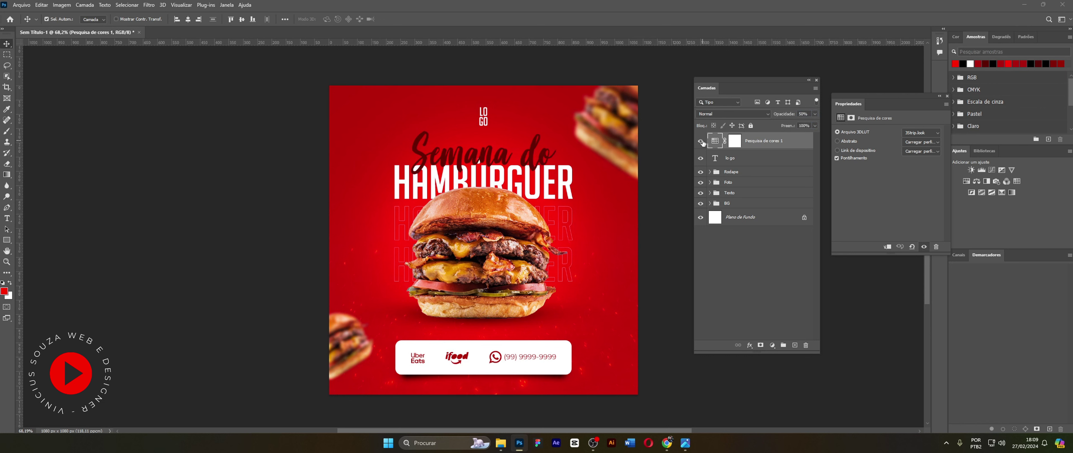
click(750, 157)
click(754, 142)
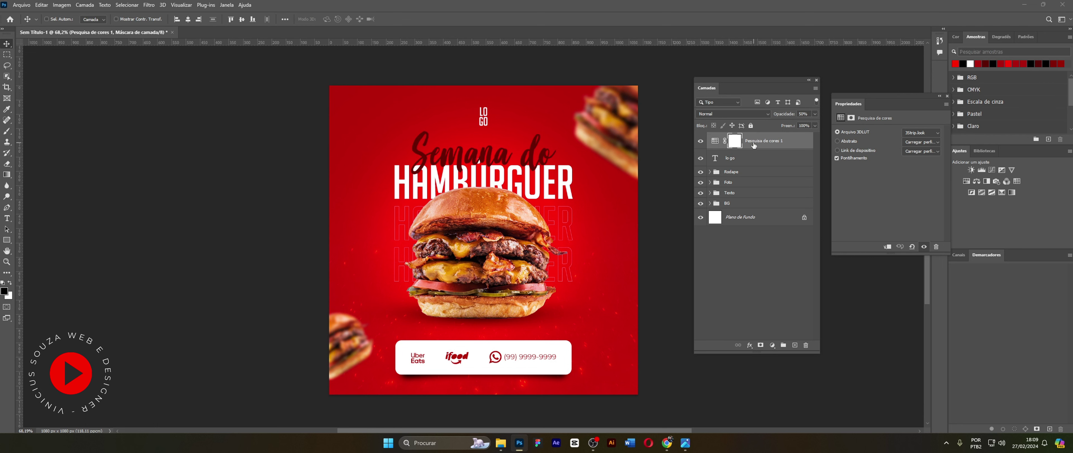
- Stamp all visible layers into a new merged layer above the Color Lookup adjustment and convert it to a smart object
key(ctrl+shift+alt+e)
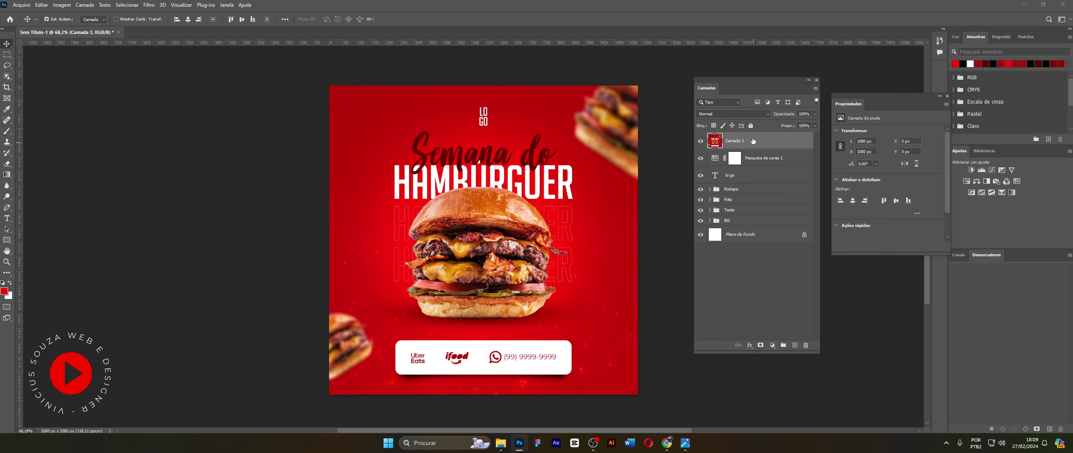
right_click(750, 141)
click(773, 193)
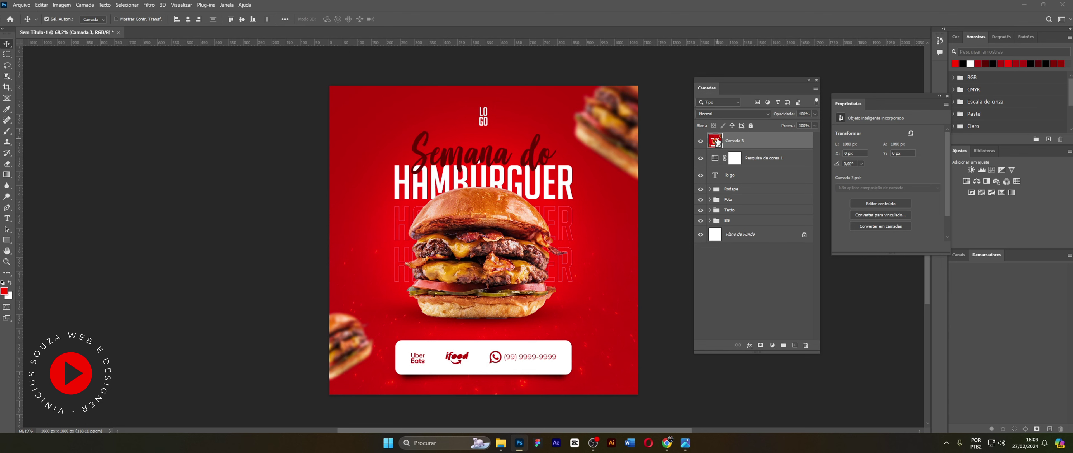
- Open the Camera Raw filter on the merged layer and set contrast to +10, texture to +7 and clarity to +10
click(149, 4)
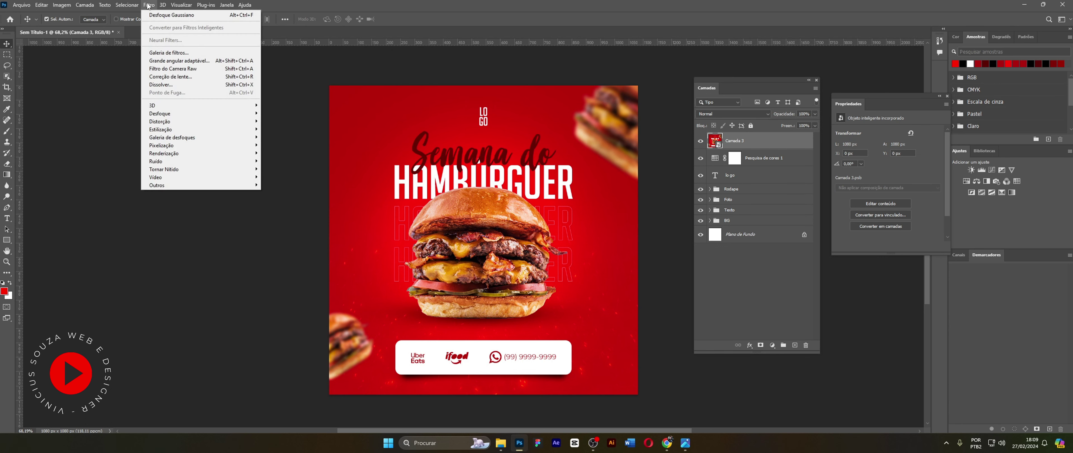
click(169, 70)
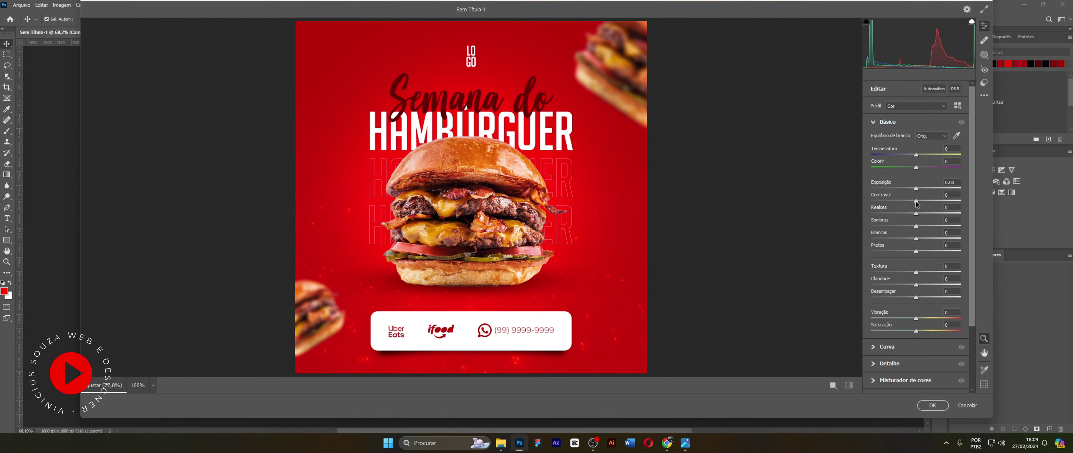
drag(917, 202, 921, 203)
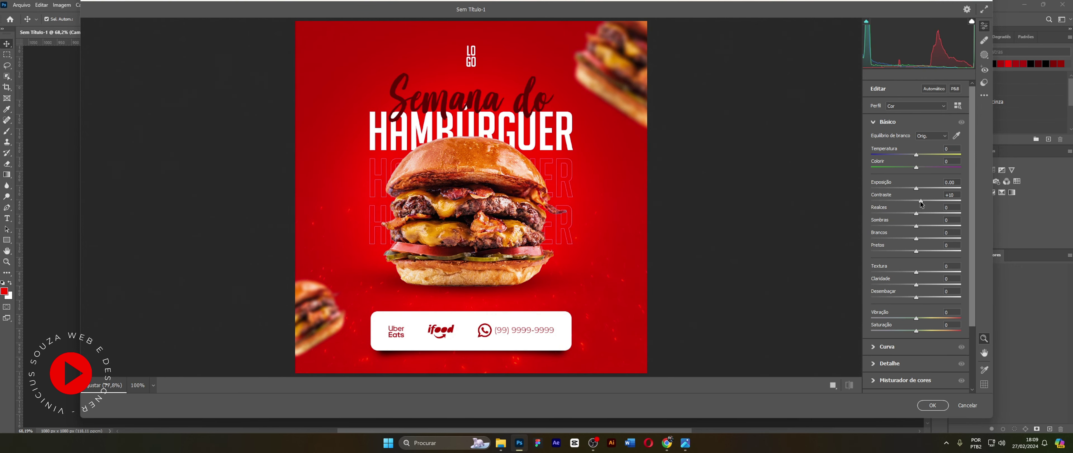
drag(916, 273, 921, 285)
click(877, 123)
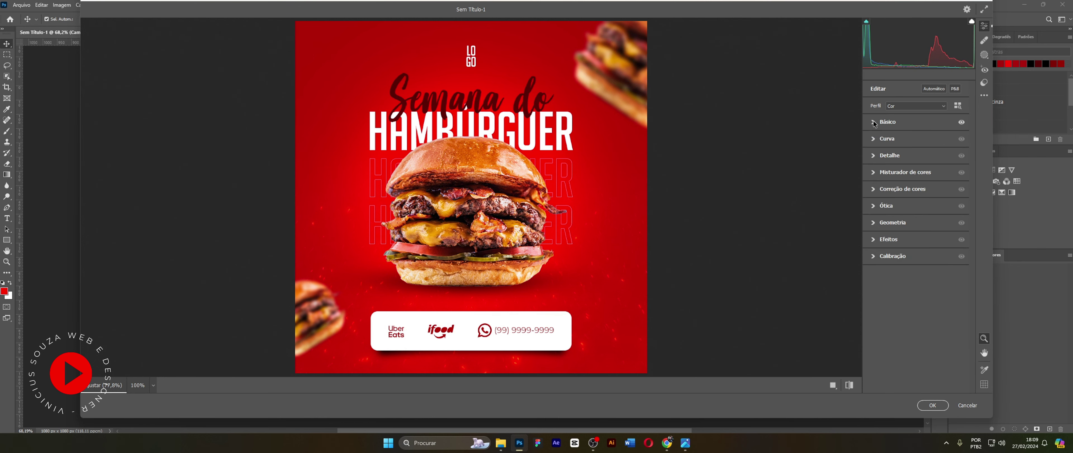
click(876, 124)
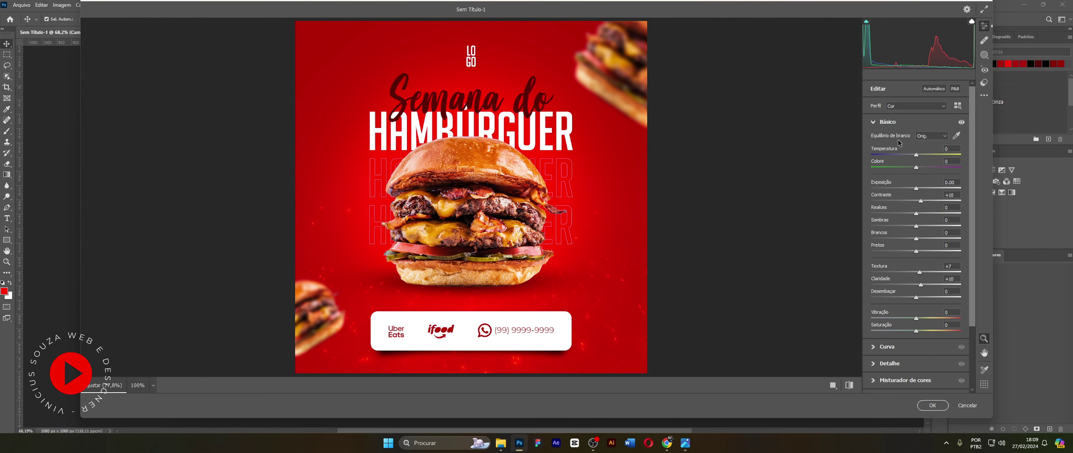
- Cool the image's Camera Raw temperature to about -16, then collapse the Basic settings
click(917, 158)
drag(916, 156, 910, 155)
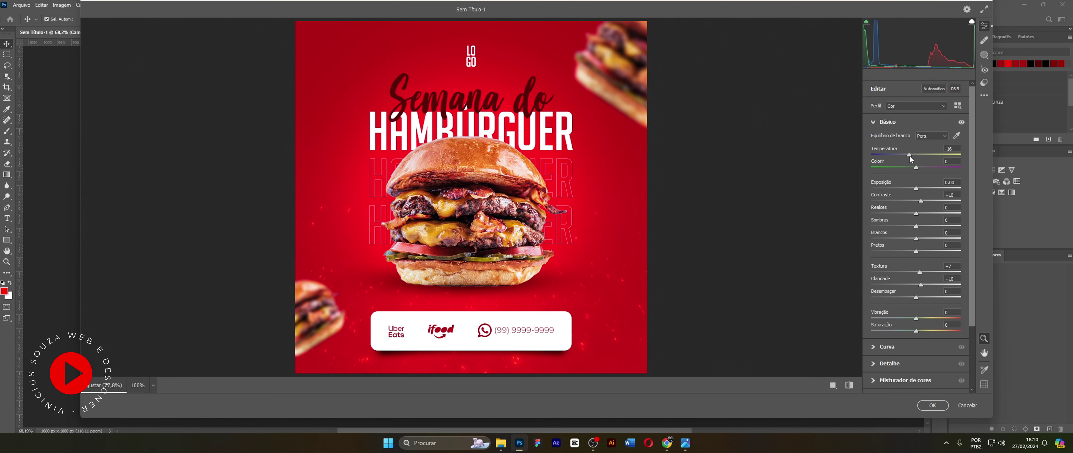
drag(909, 155, 910, 156)
click(875, 121)
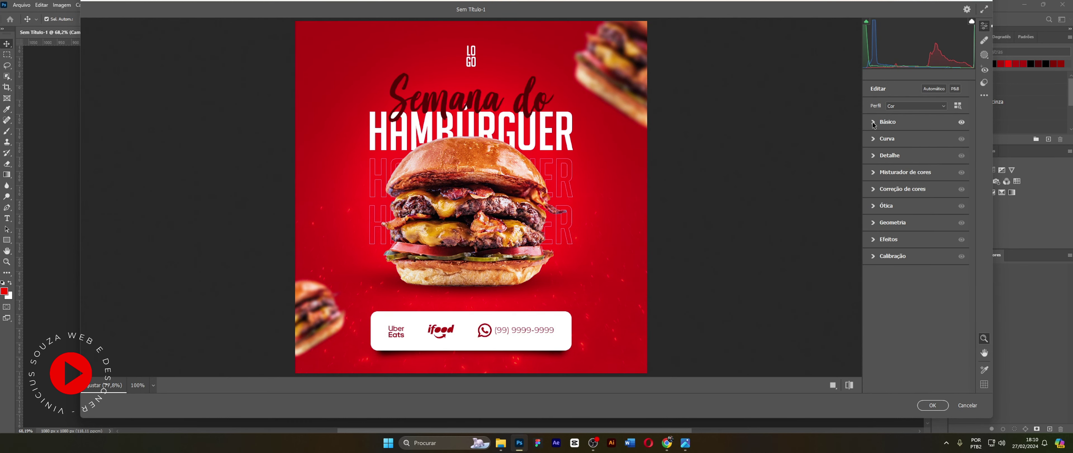
- Set the Camera Raw sharpening (Nitidez) to about 16 in the Detail settings
click(874, 156)
drag(872, 175, 881, 176)
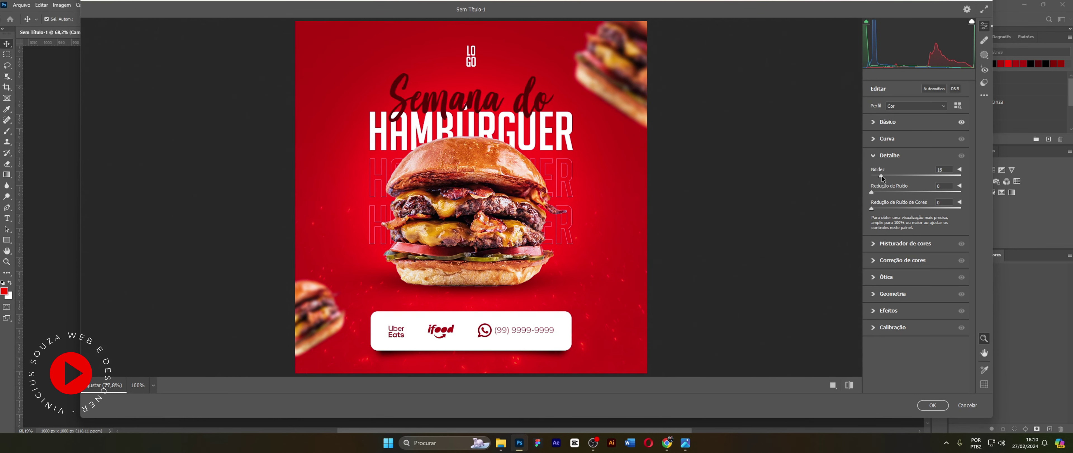
click(873, 157)
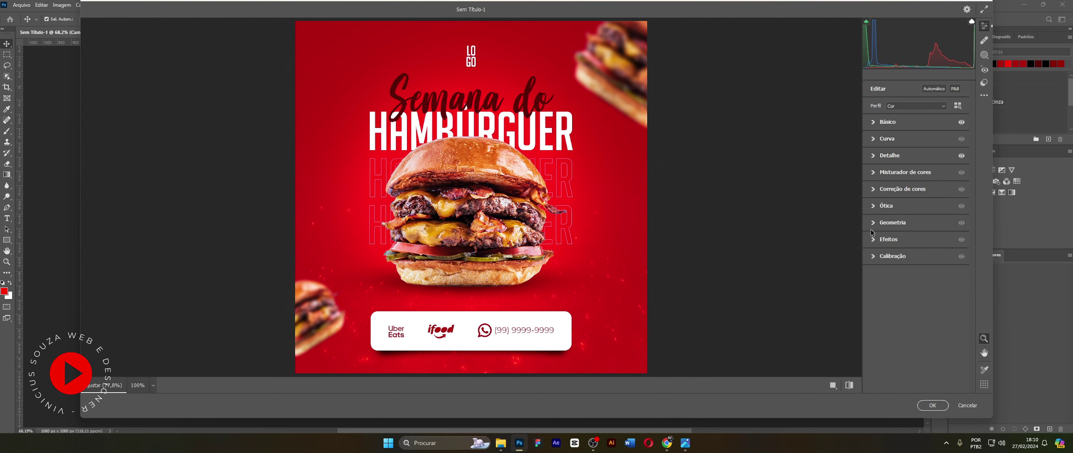
- Add grain (Granulado) of 15 in the Camera Raw effects, check it up close, and apply the filter to the merged layer
click(873, 239)
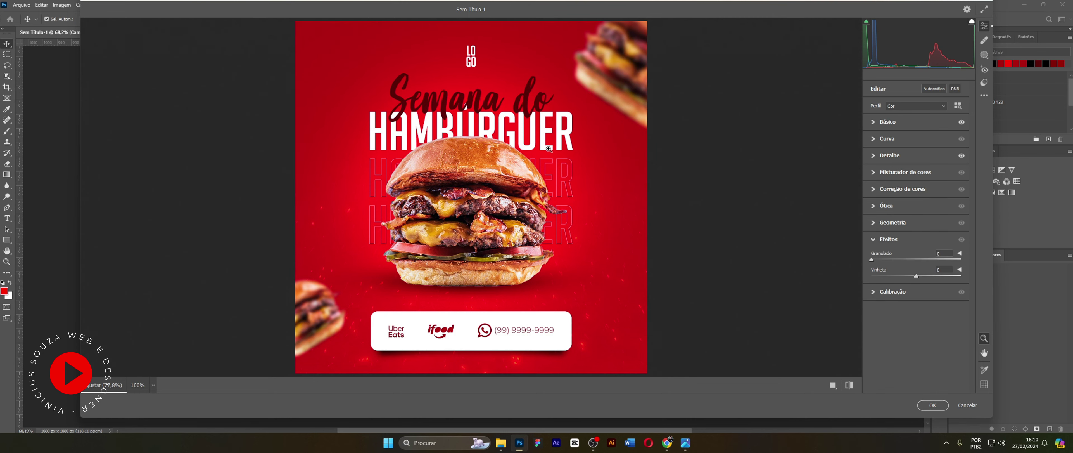
scroll(563, 116, up, 3)
scroll(563, 117, up, 2)
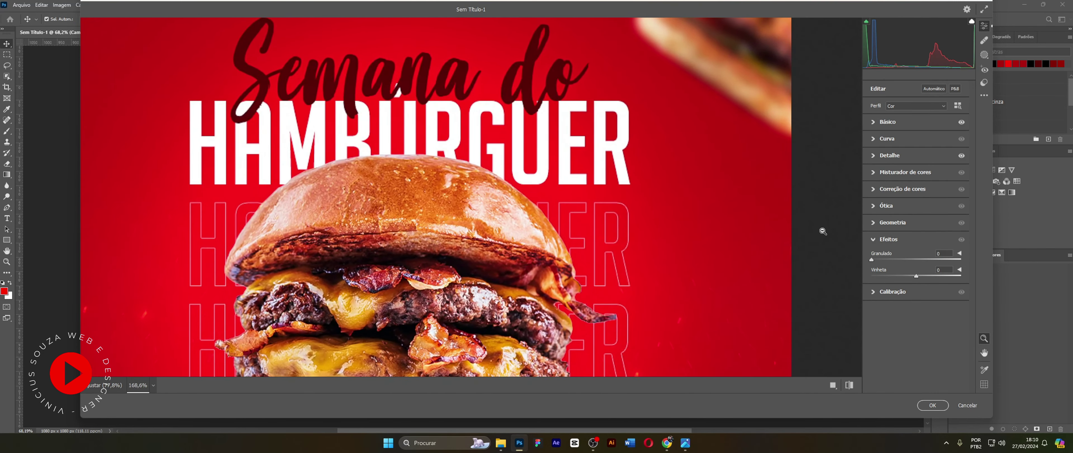
drag(871, 262, 884, 263)
scroll(735, 246, down, 4)
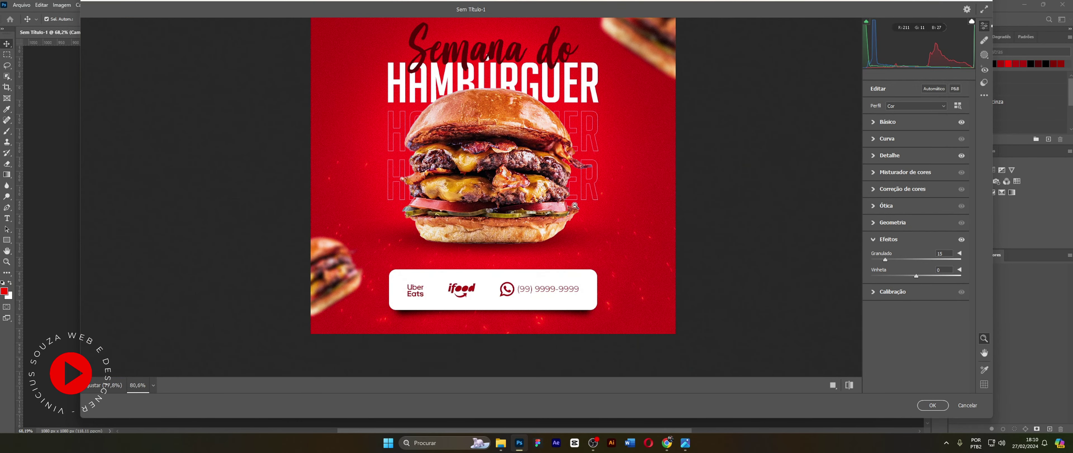
scroll(574, 206, up, 3)
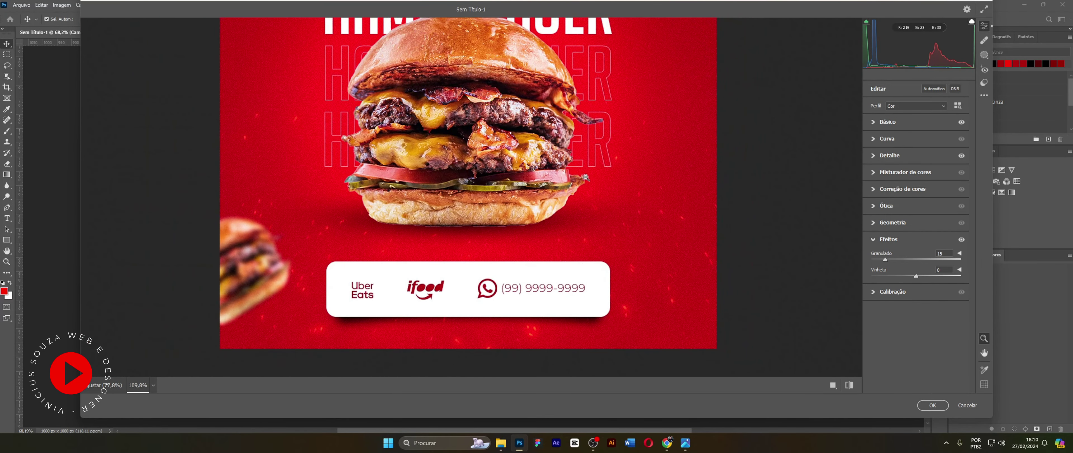
alt+click(586, 178)
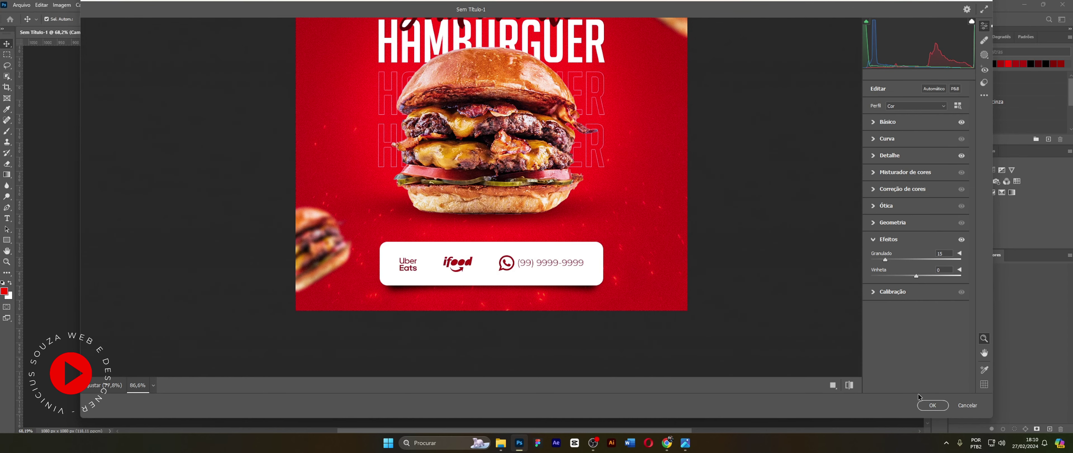
click(932, 404)
drag(556, 192, 552, 192)
key(ctrl+z)
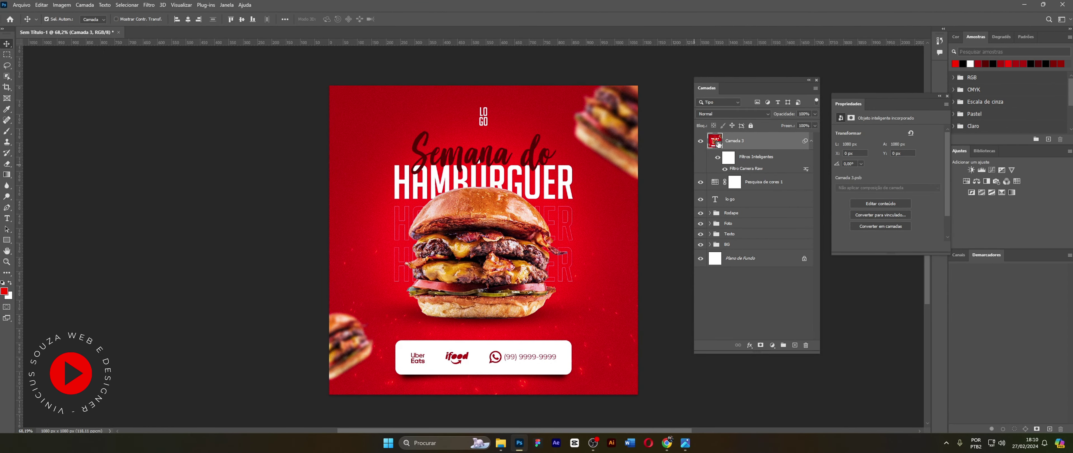
- Compare the design with and without the Camera Raw-filtered merged layer, leaving that layer visible
key(z)
drag(449, 139, 462, 138)
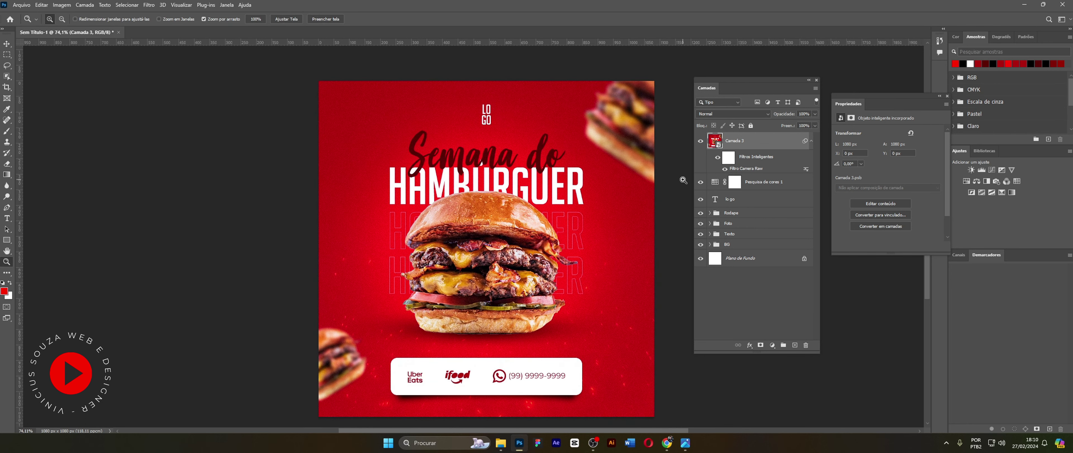
click(699, 144)
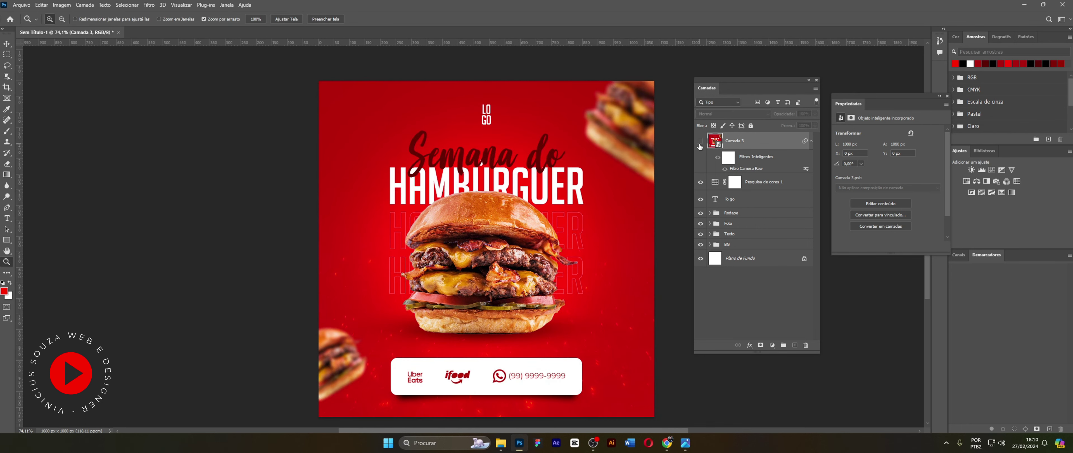
click(700, 143)
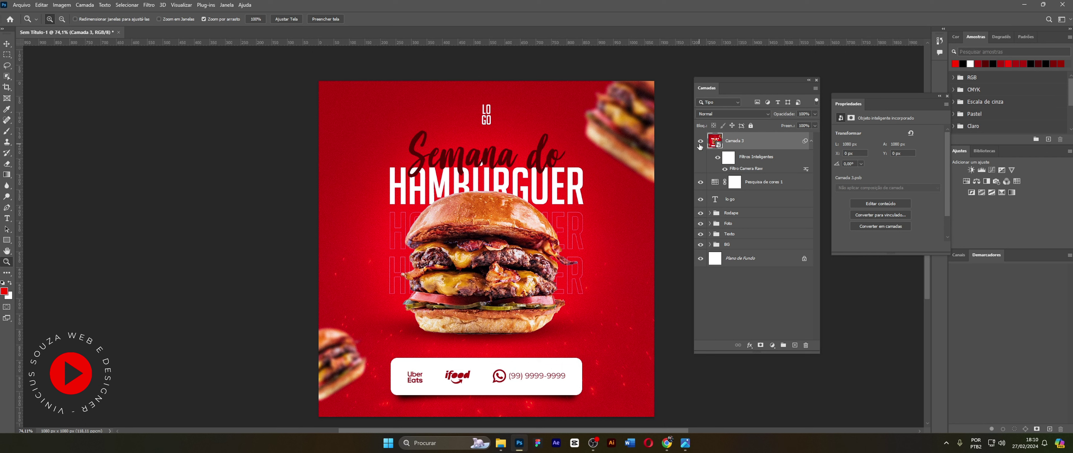